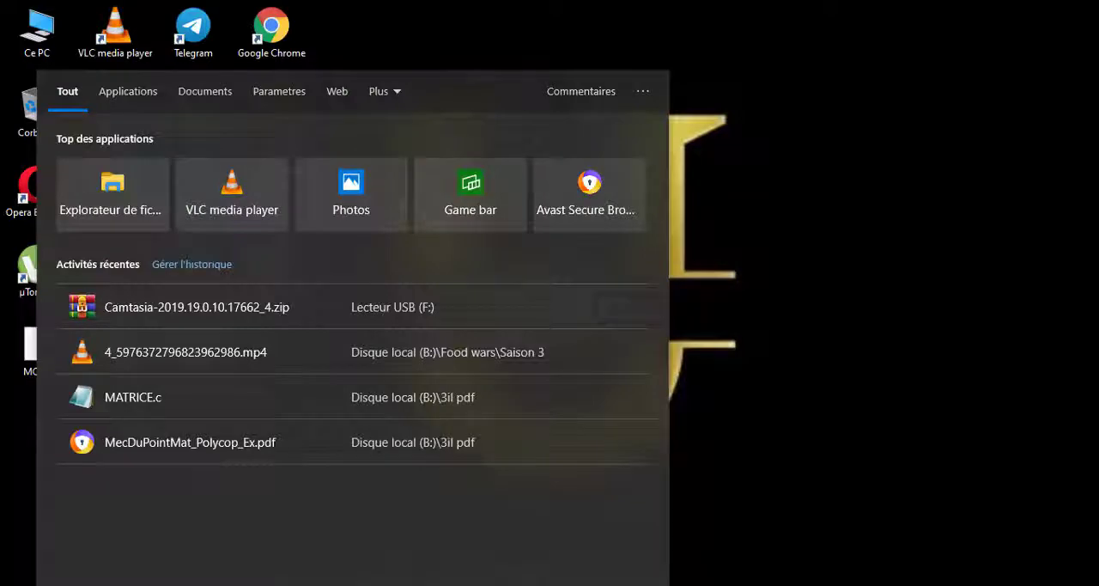
Step: Launch Word 2013 and create a blank document
type("word")
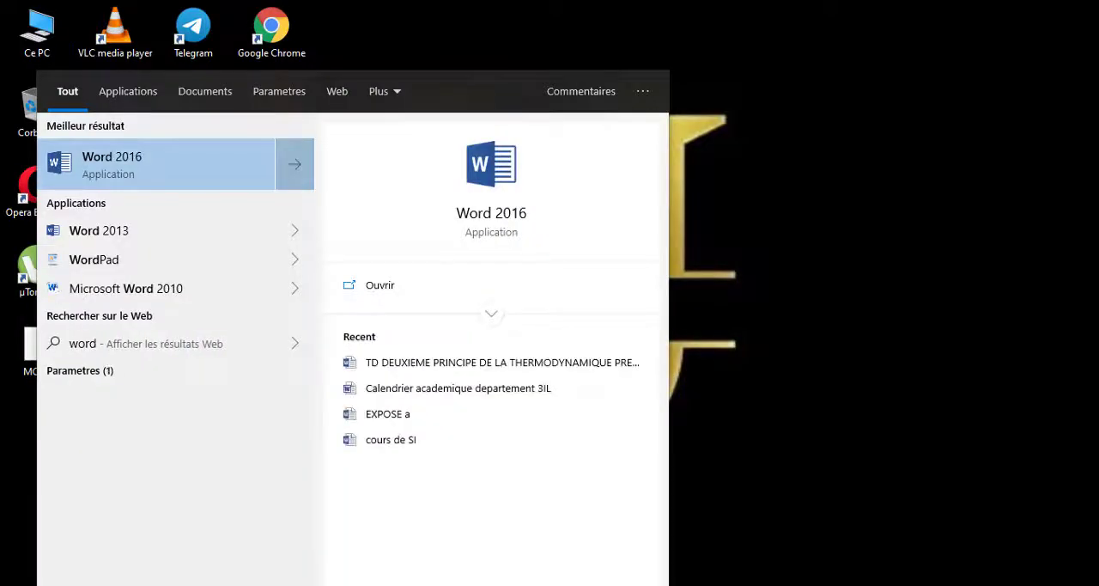
left_click(203, 237)
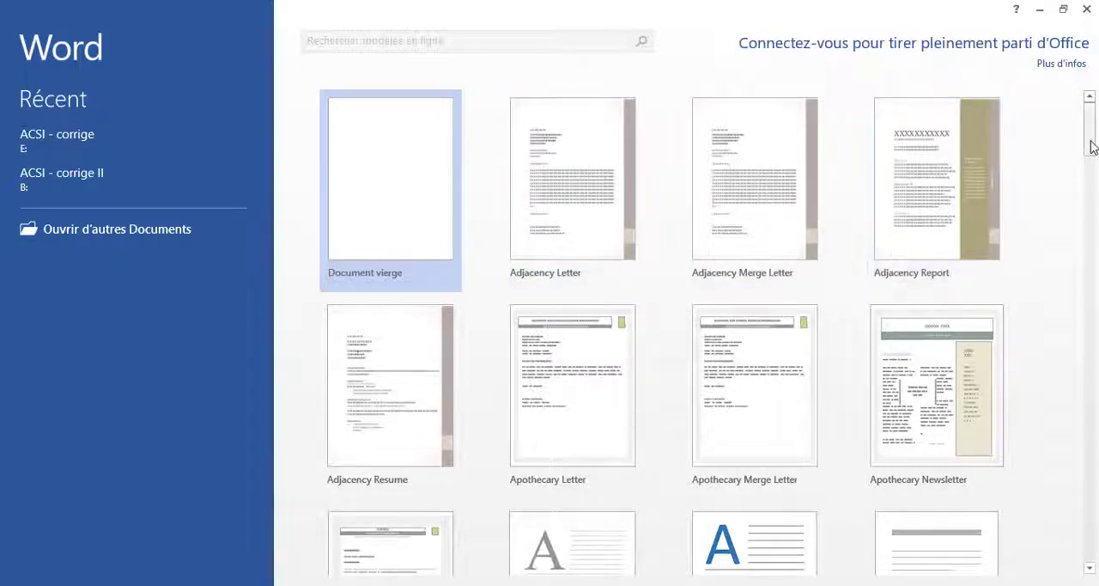
mouse_move(1091, 141)
left_mouse_down()
mouse_move(1091, 184)
mouse_move(1095, 140)
left_mouse_up()
left_click(400, 172)
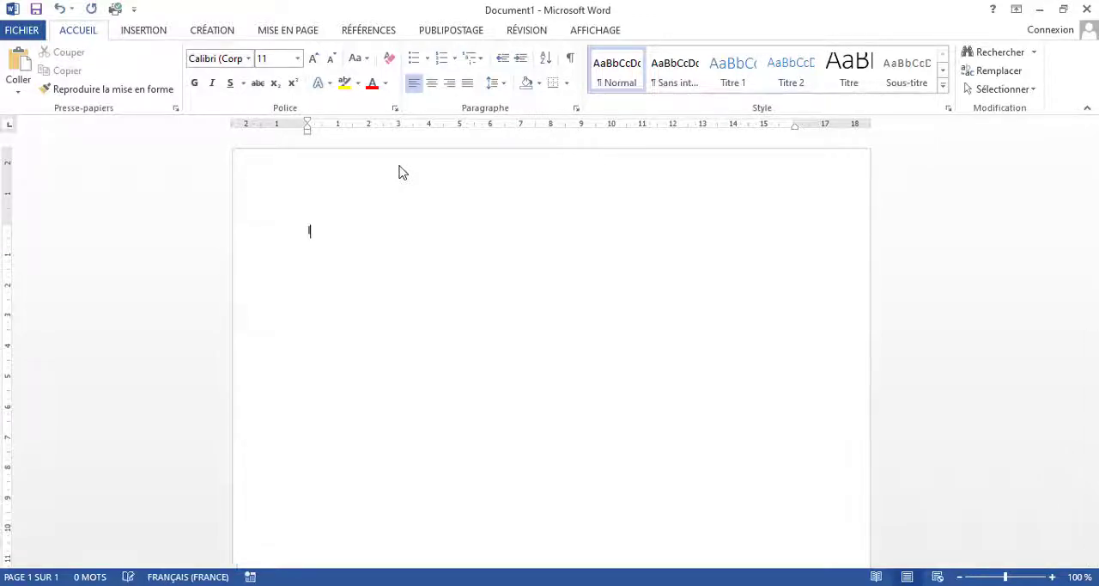
Step: Write "Comment apprendre les bases de word 2016 FACILEMENT ET GRATUITEMENT POUR Débutant en 2022" in the document
type("c")
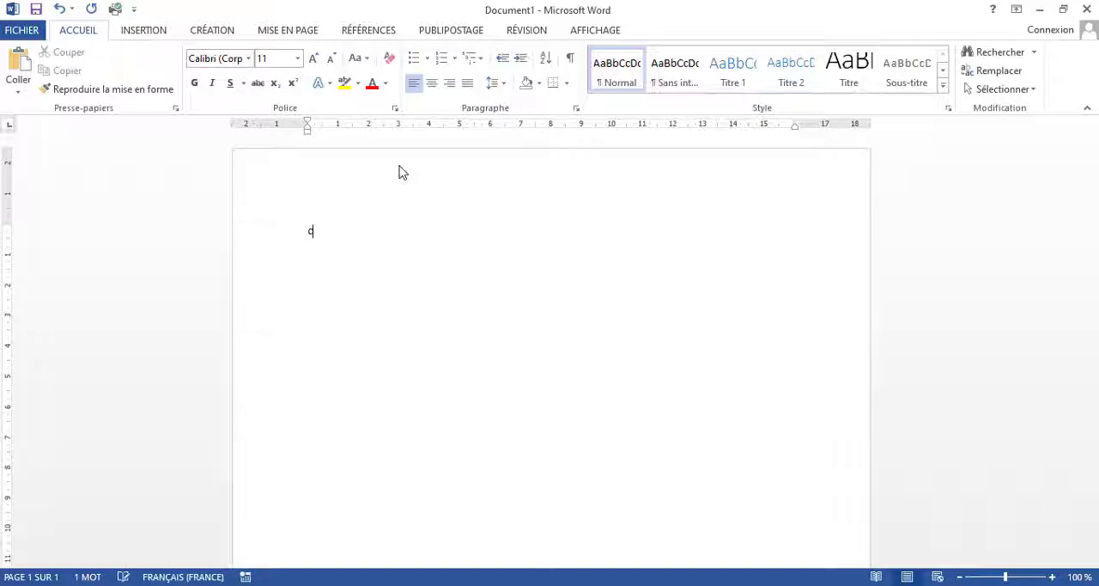
type("omment apprendre ")
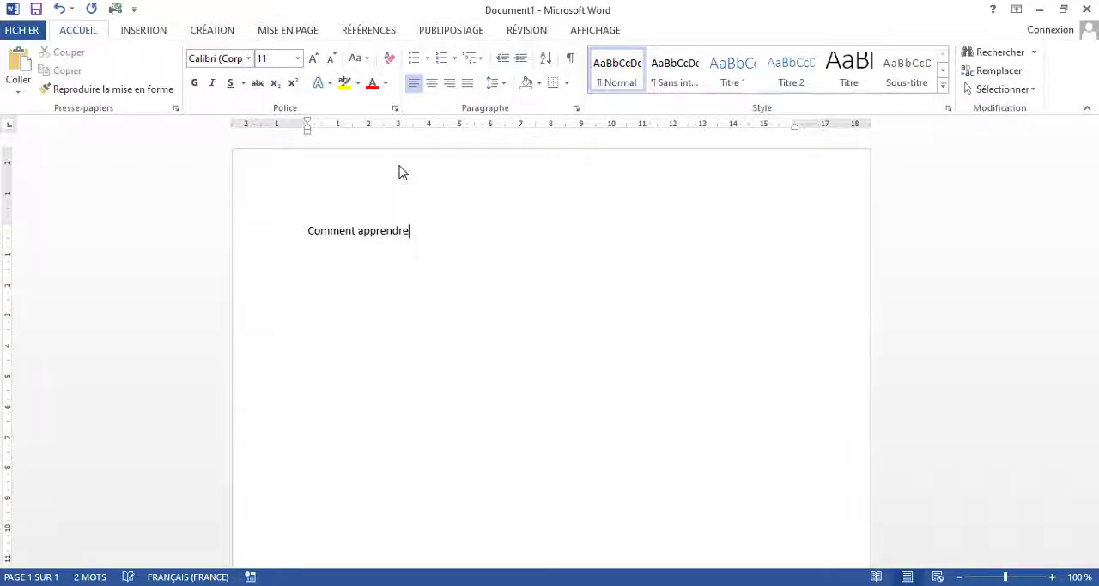
type("les bases de word")
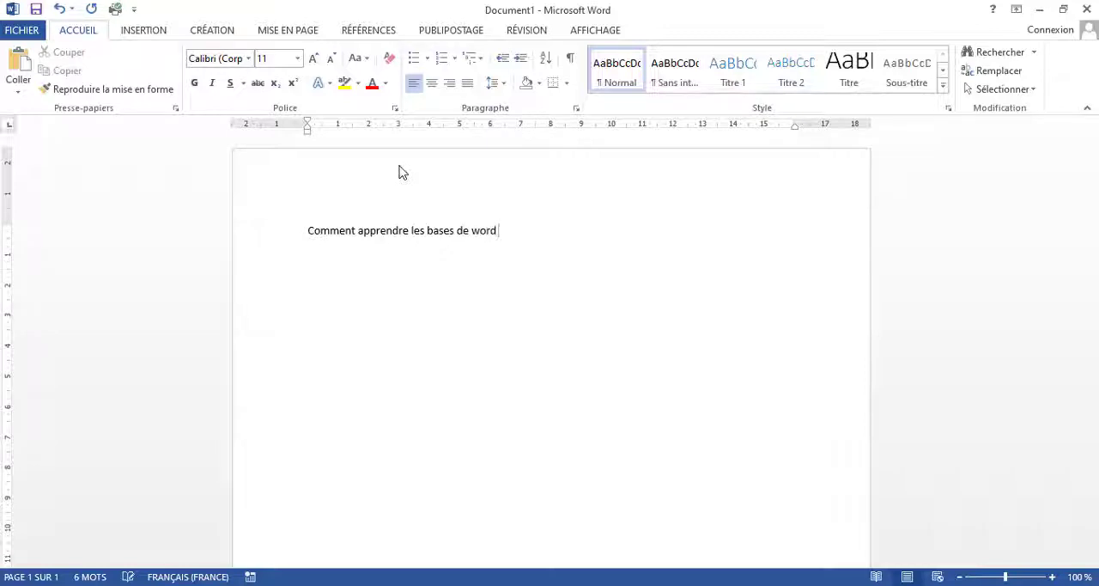
type("2016 FACILEME")
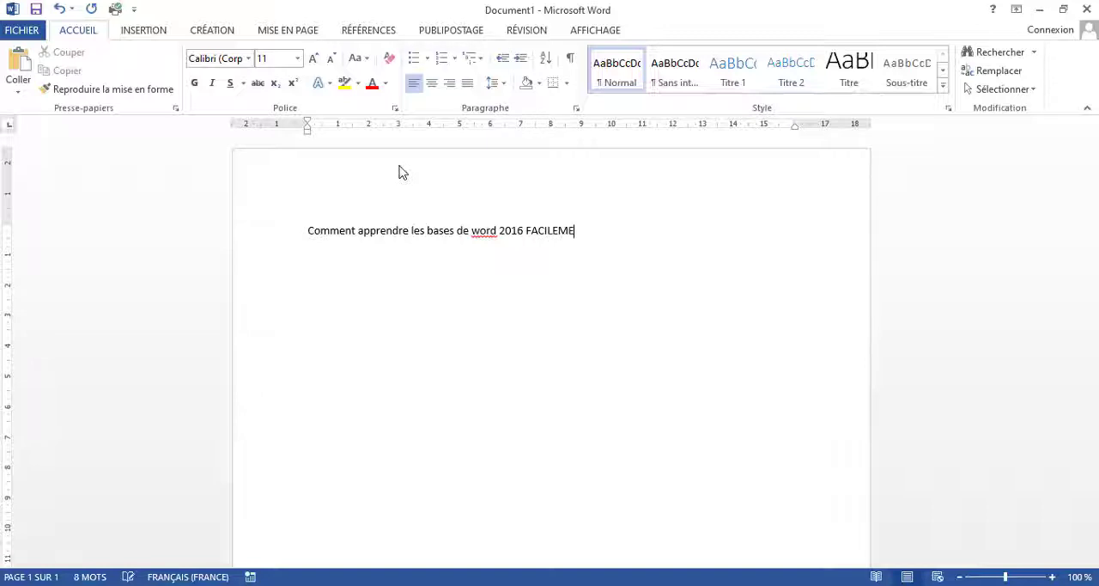
type("NT ET GRATUI")
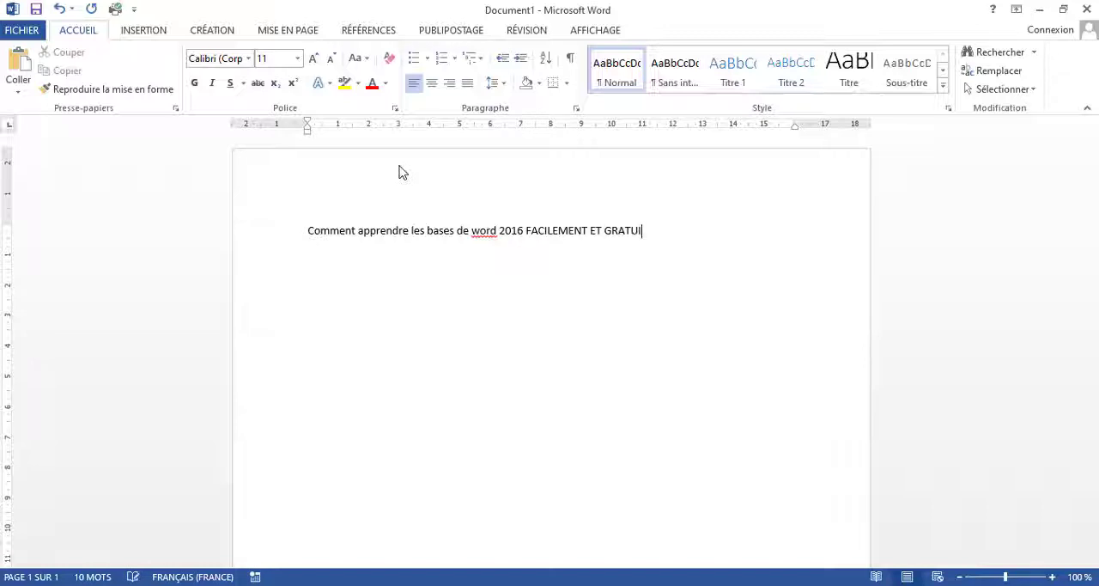
type("TEMENT POUR D2")
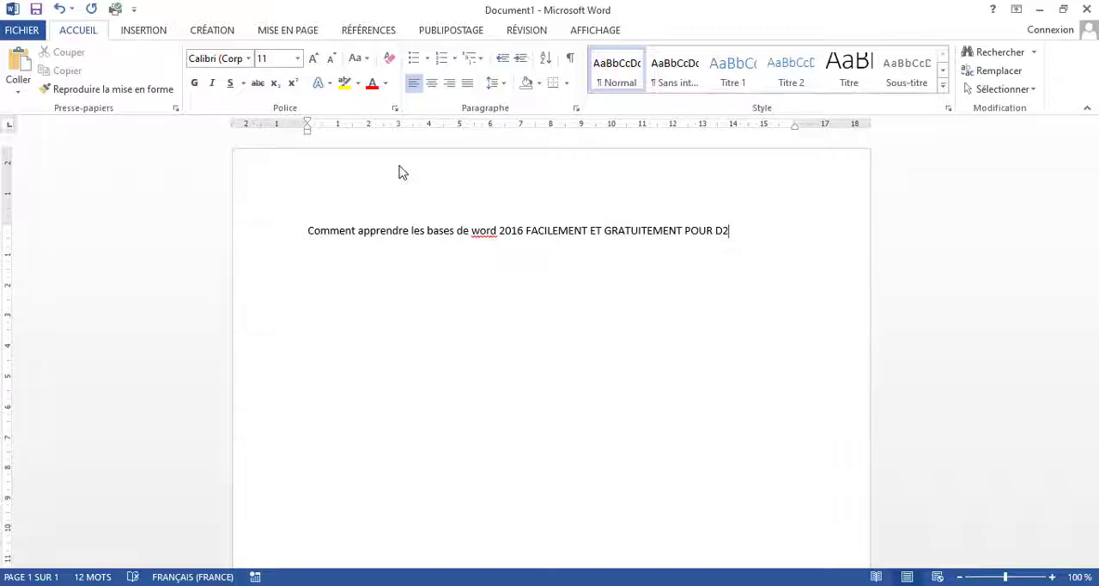
key("BackSpace")
type("ébutant en 2022")
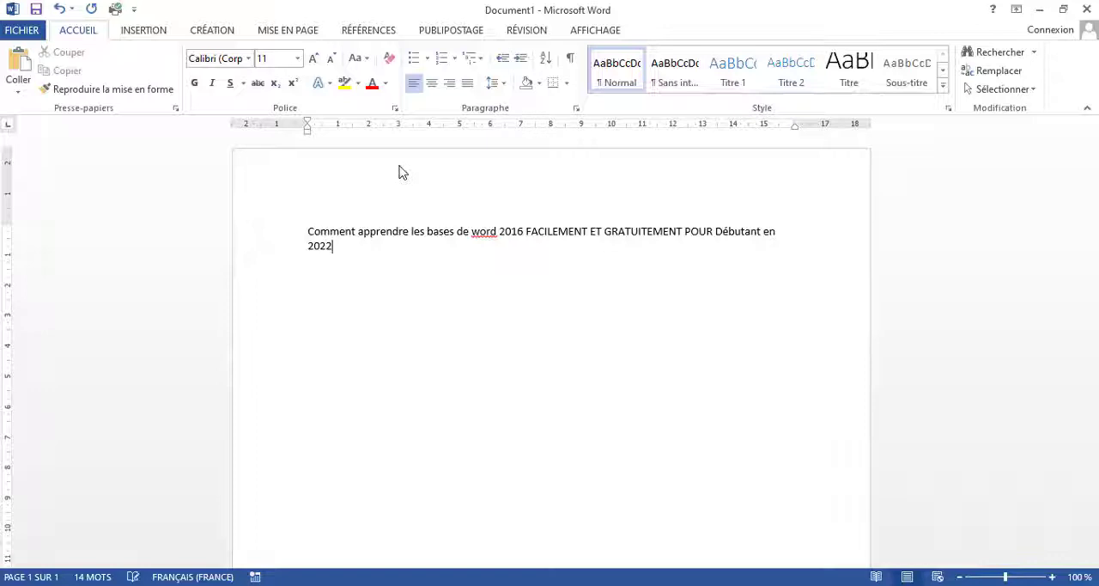
Step: Start saving the document under a new name and choose the Zeus 2k19 folder on Disque local (B:) as its location
scroll(399, 172, "down", 1, "ctrl")
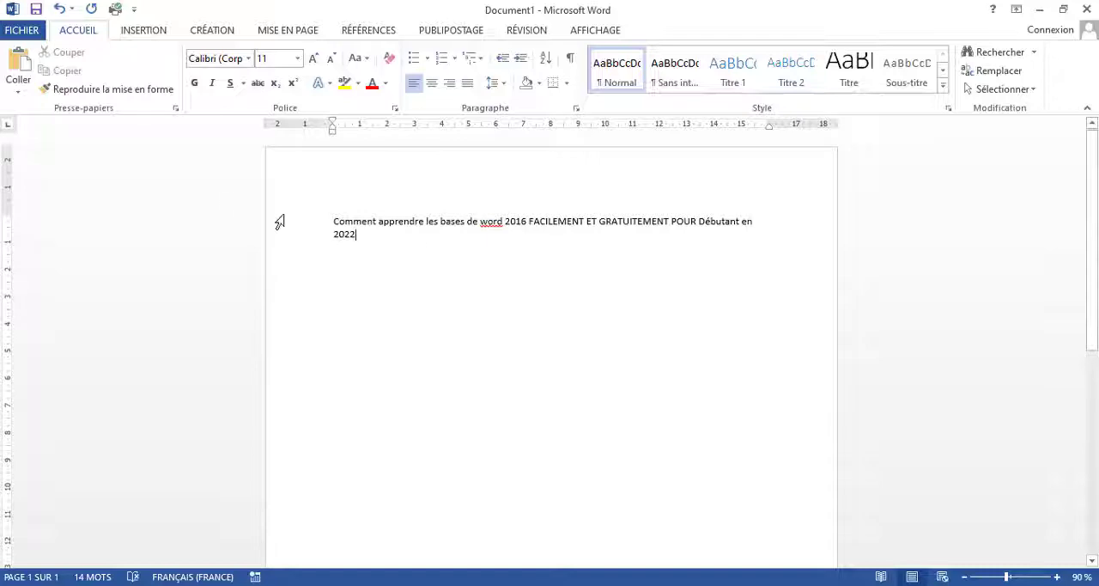
left_click(26, 34)
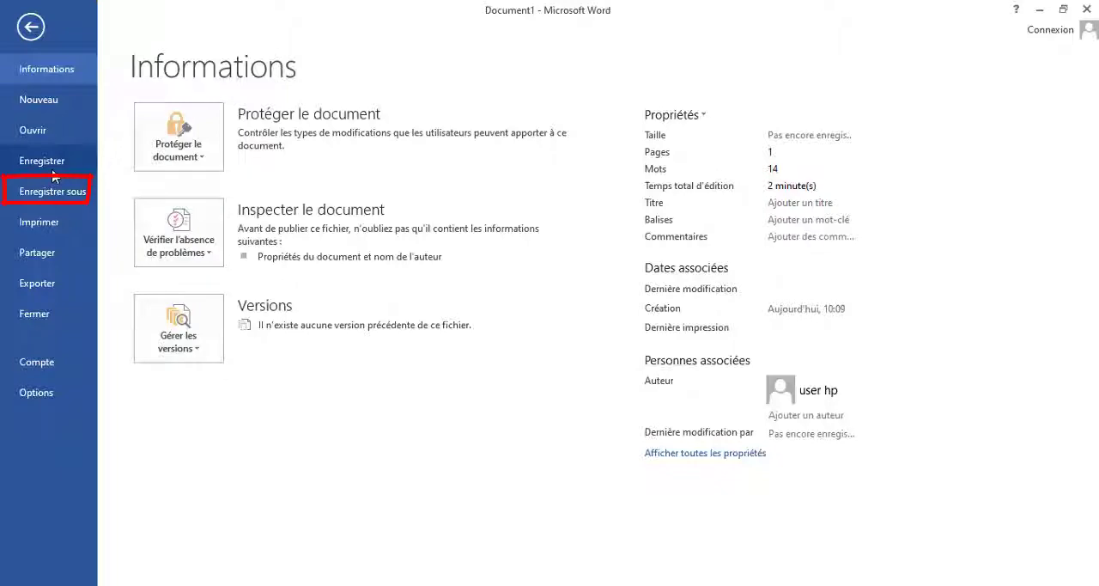
left_click(48, 192)
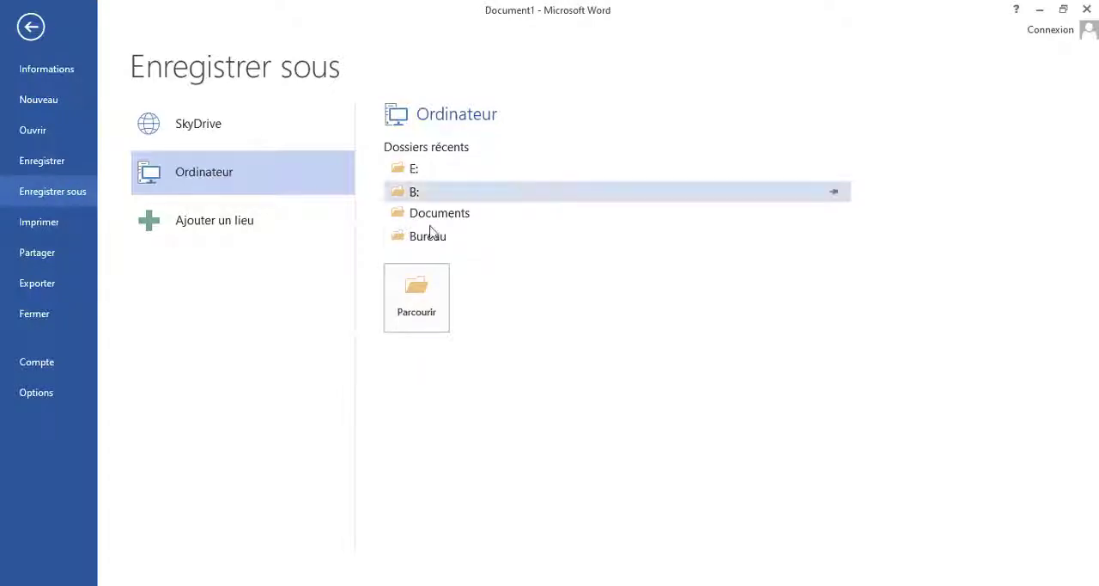
left_click(411, 321)
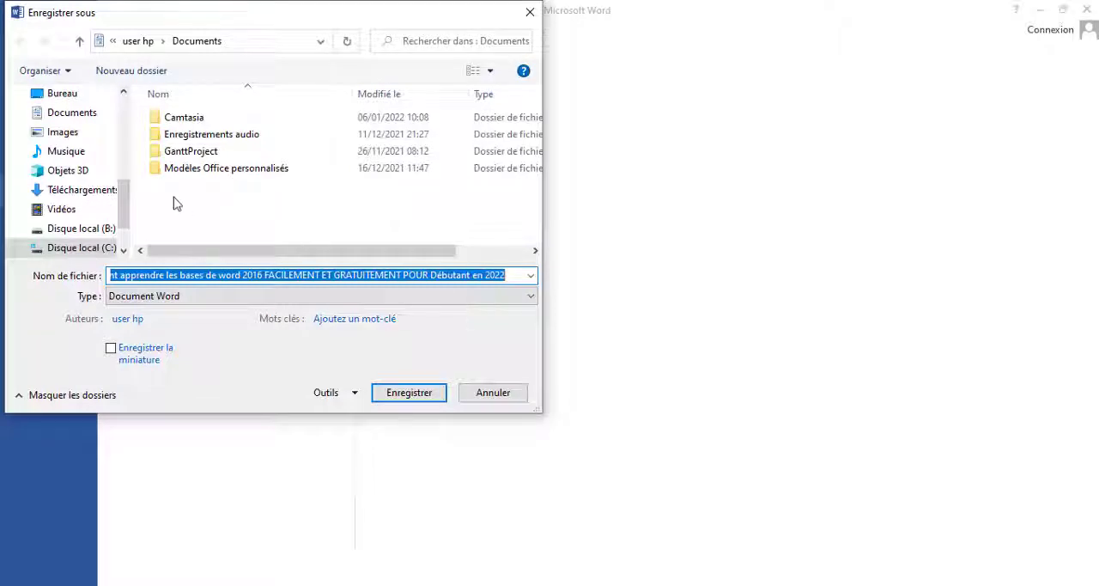
left_click_drag(127, 203, 126, 215)
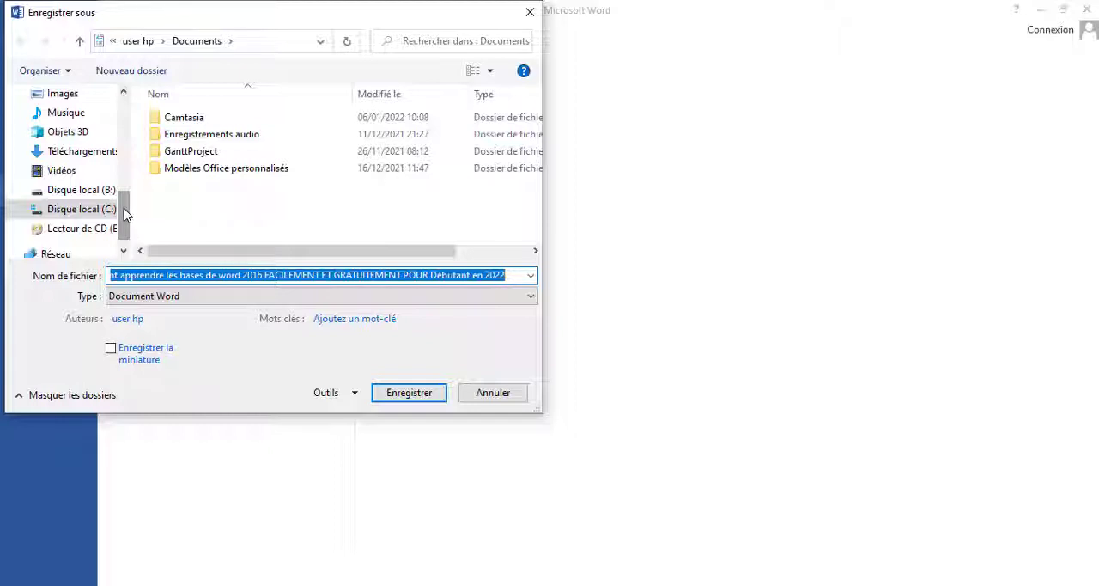
left_click(81, 189)
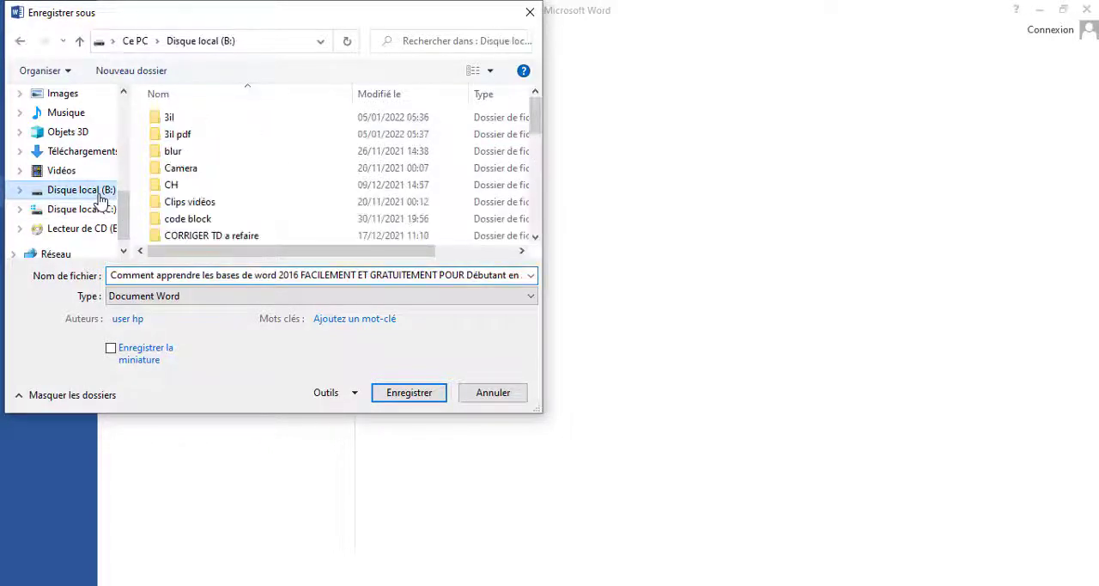
left_click(184, 169)
key("Down")
key("Down")
key("Down")
key("Down")
key("Down")
key("Down")
key("Down")
key("Down")
key("Down")
key("Down")
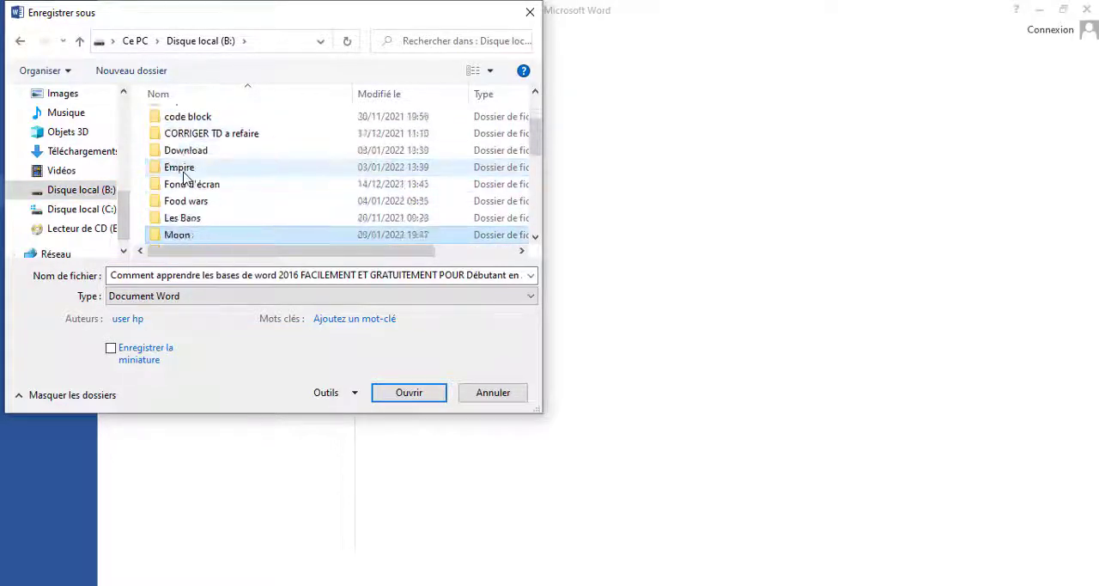
key("Down")
key("Down")
key("Down")
key("Down")
key("Down")
key("Down")
key("Down")
key("Down")
key("Down")
key("Down")
key("Down")
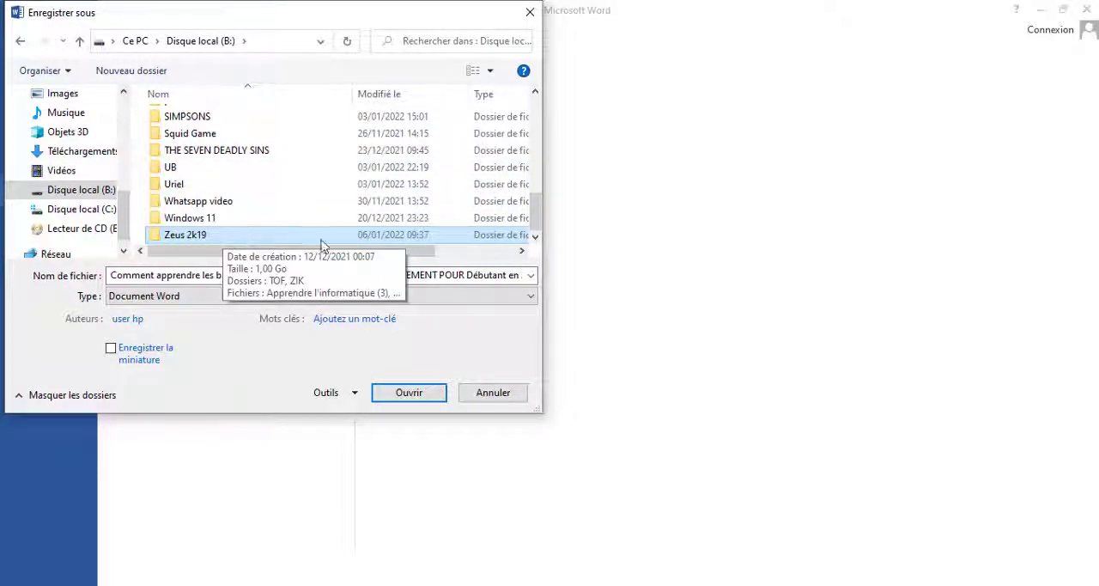
left_click(398, 394)
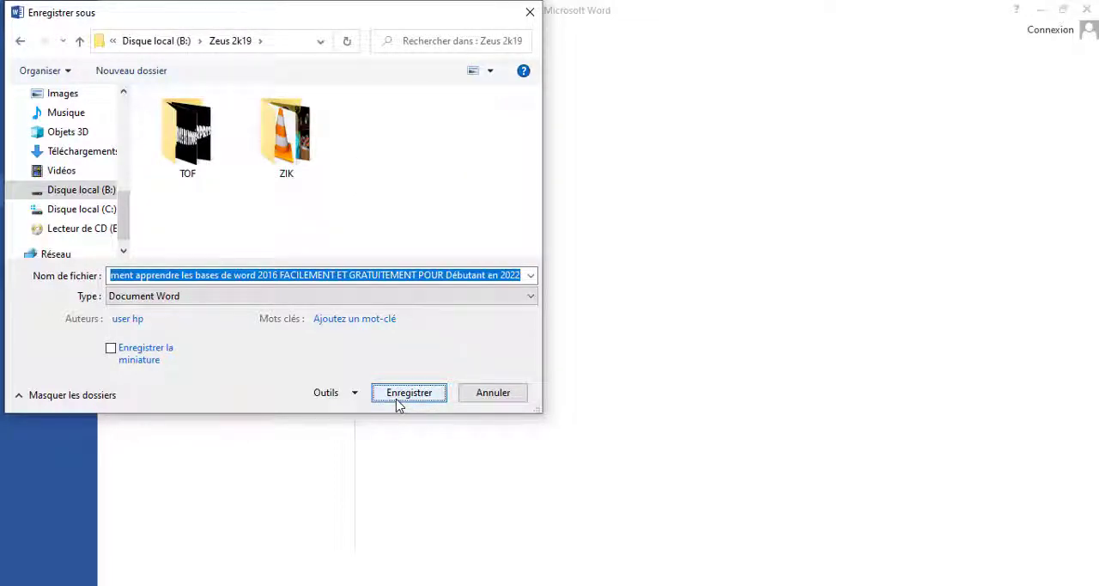
Step: Replace the suggested file name with "Initiation word" and save the document as a Word document
left_click(521, 273)
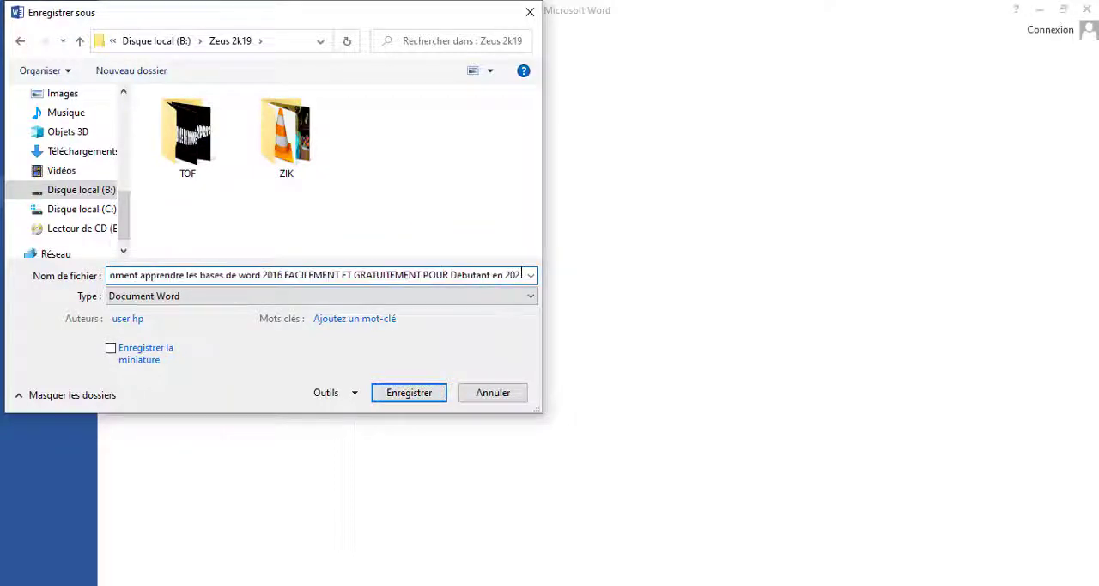
key("BackSpace")
key("BackSpace")
key("BackSpace")
key("BackSpace")
key("BackSpace")
key("BackSpace")
key("BackSpace")
key("BackSpace")
key("BackSpace")
key("BackSpace")
key("BackSpace")
key("BackSpace")
key("BackSpace")
key("BackSpace")
key("BackSpace")
key("BackSpace")
key("BackSpace")
key("BackSpace")
key("BackSpace")
key("BackSpace")
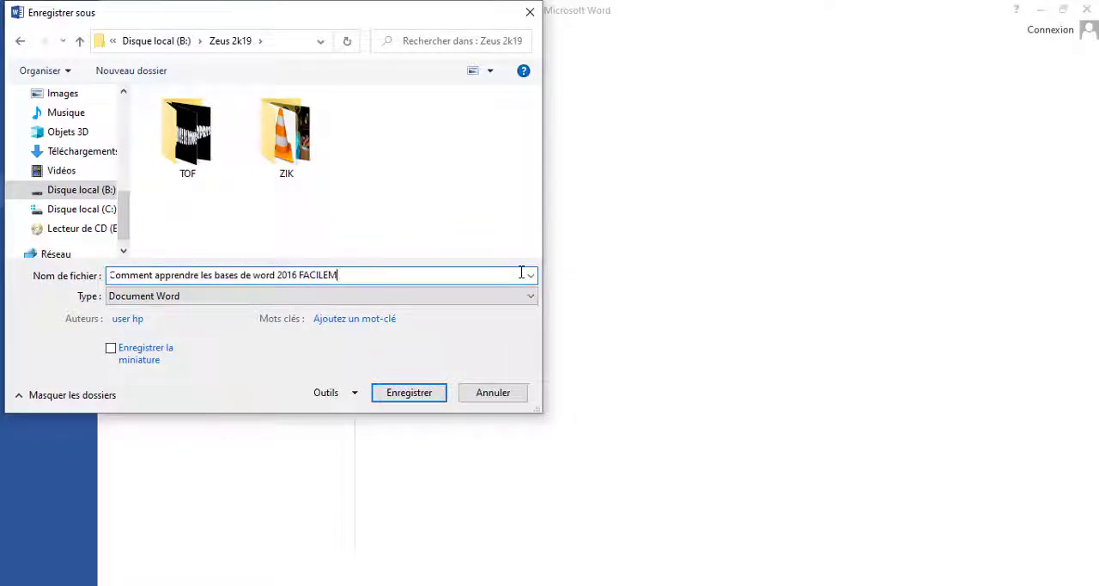
key("BackSpace")
key("BackSpace")
key("BackSpace")
key("BackSpace")
key("BackSpace")
key("BackSpace")
key("BackSpace")
key("BackSpace")
key("BackSpace")
key("BackSpace")
key("BackSpace")
key("BackSpace")
key("BackSpace")
key("BackSpace")
key("BackSpace")
key("BackSpace")
key("BackSpace")
key("BackSpace")
key("BackSpace")
key("BackSpace")
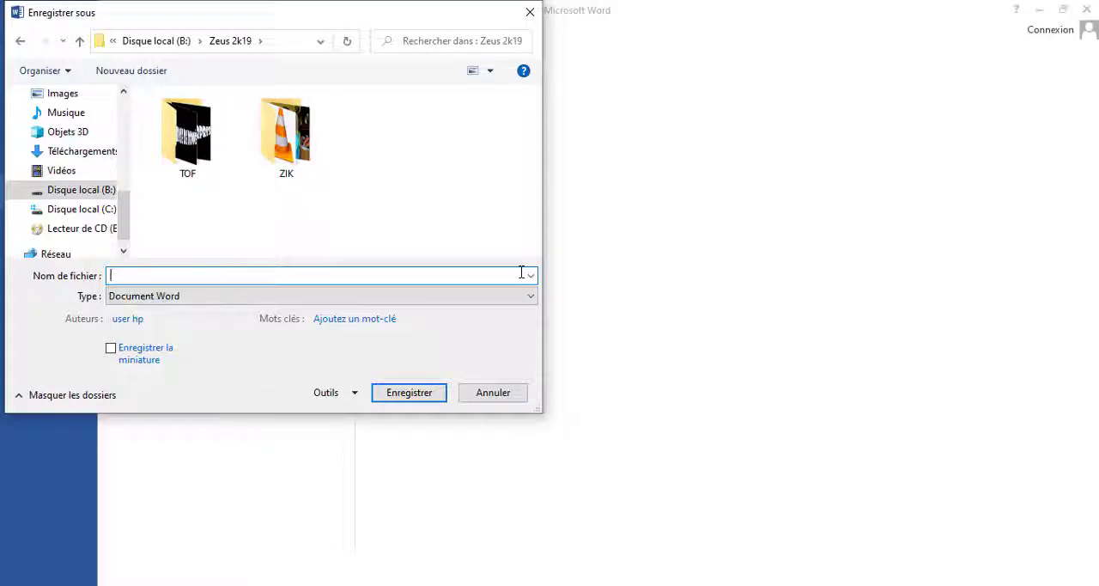
type("Initiatio")
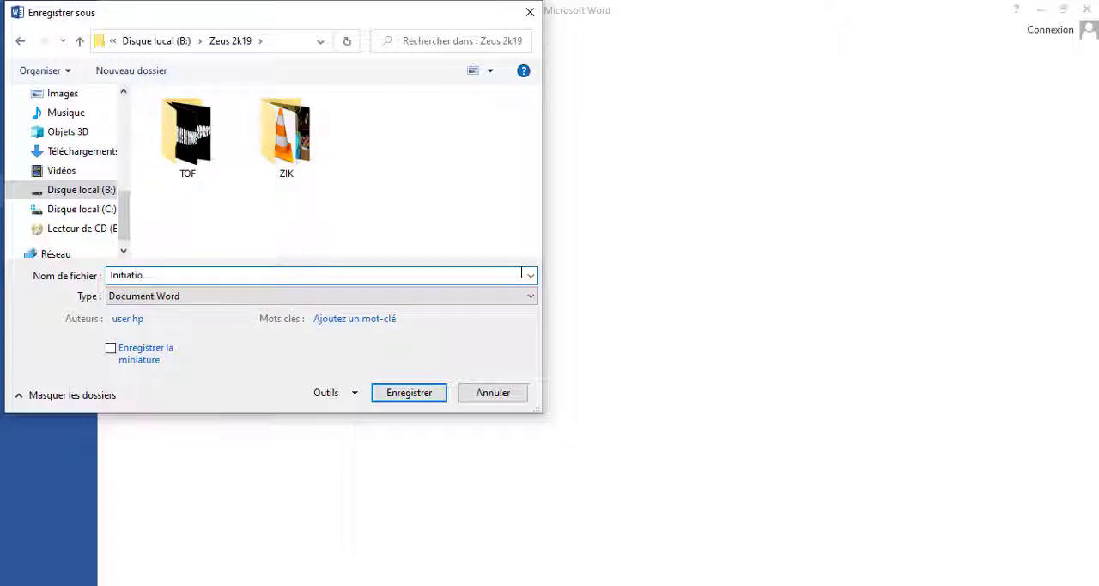
type("n word")
left_click(409, 392)
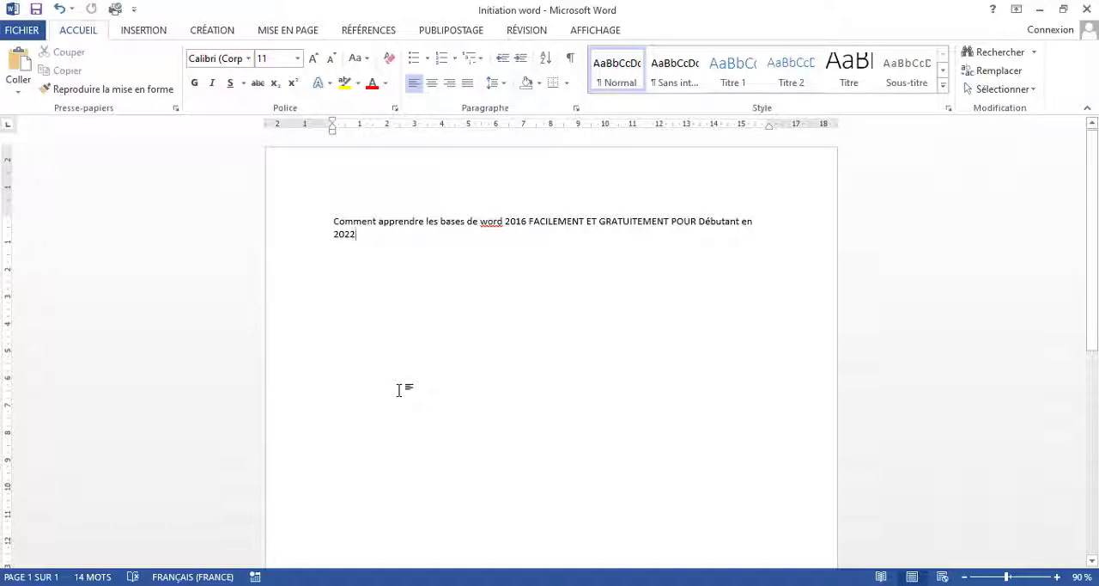
Step: Review the document's print preview and print settings, and return to the document
left_click(19, 33)
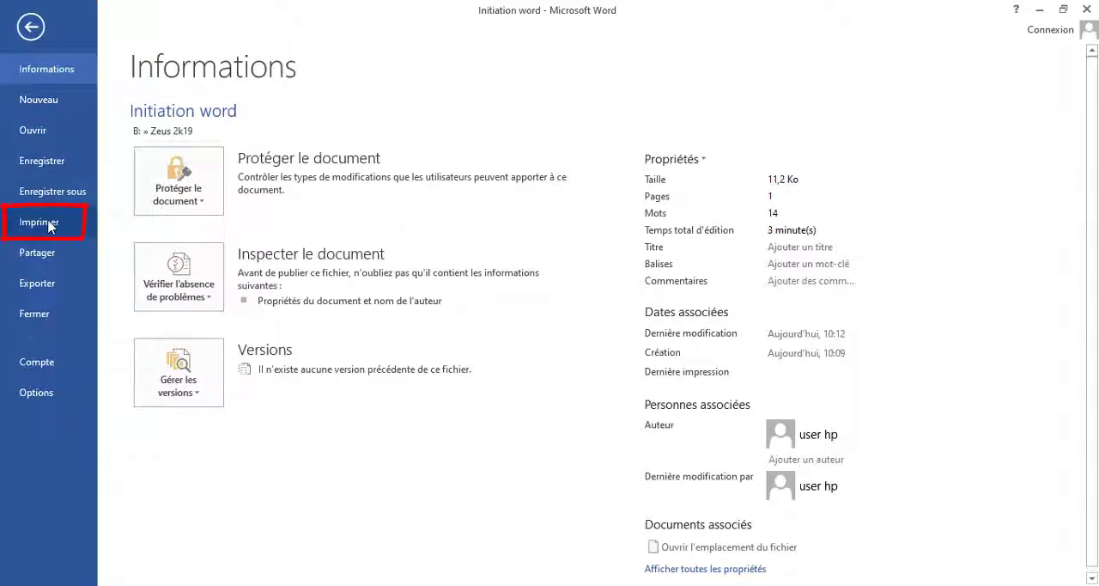
left_click(49, 226)
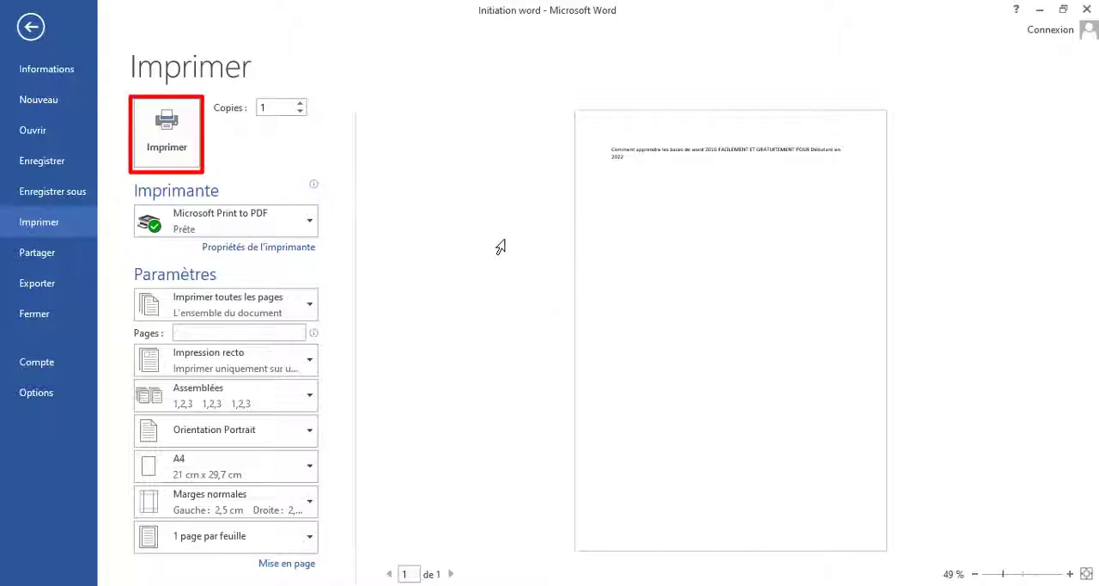
left_click(27, 33)
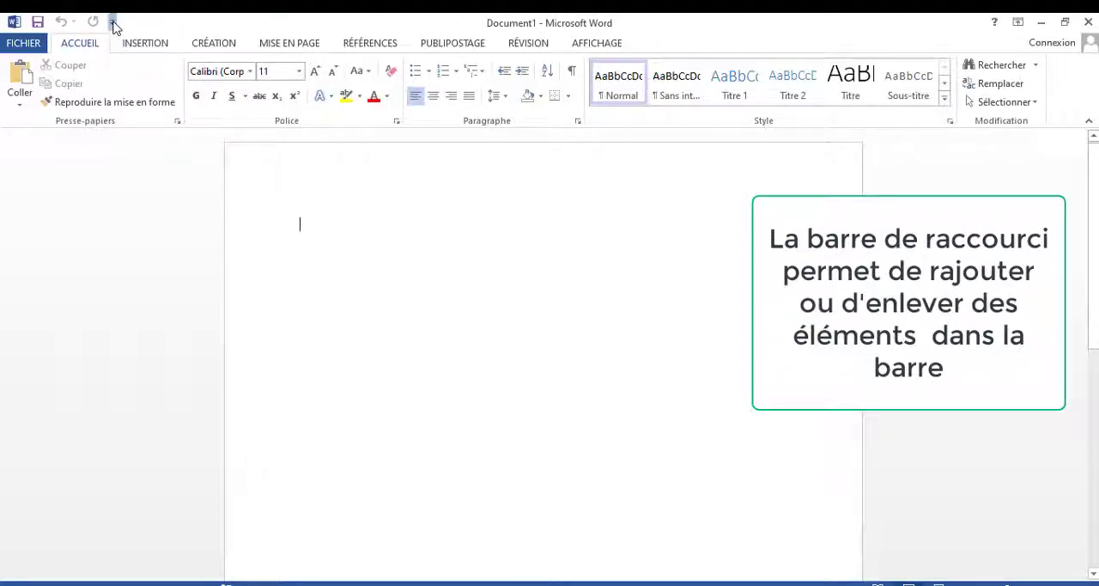
Step: Add the Grammaire et orthographe command to the Quick Access Toolbar, and remove it again
left_click(112, 23)
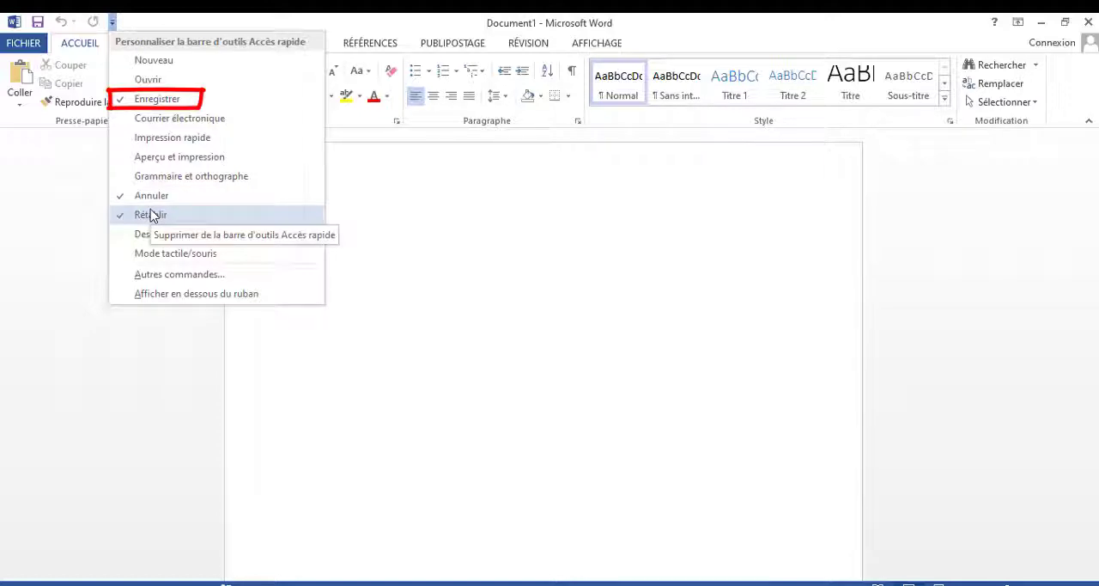
left_click(190, 180)
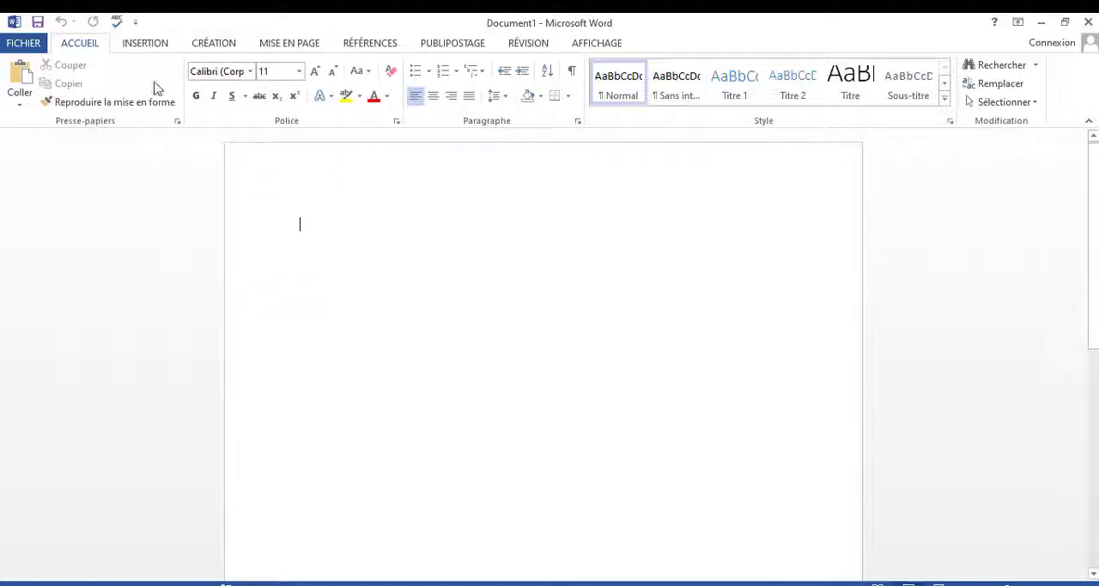
left_click(135, 24)
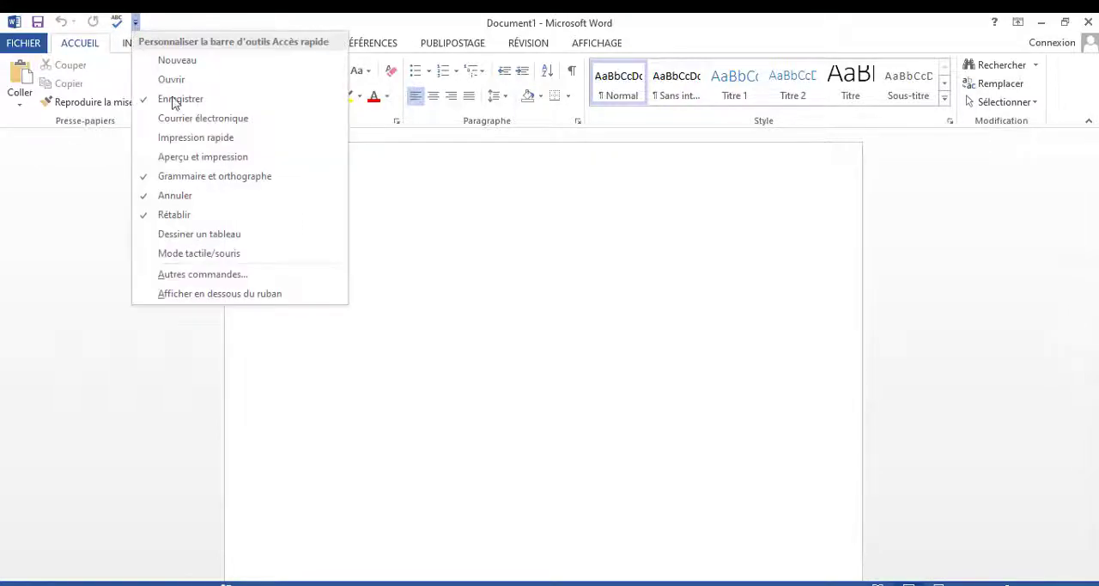
left_click(175, 178)
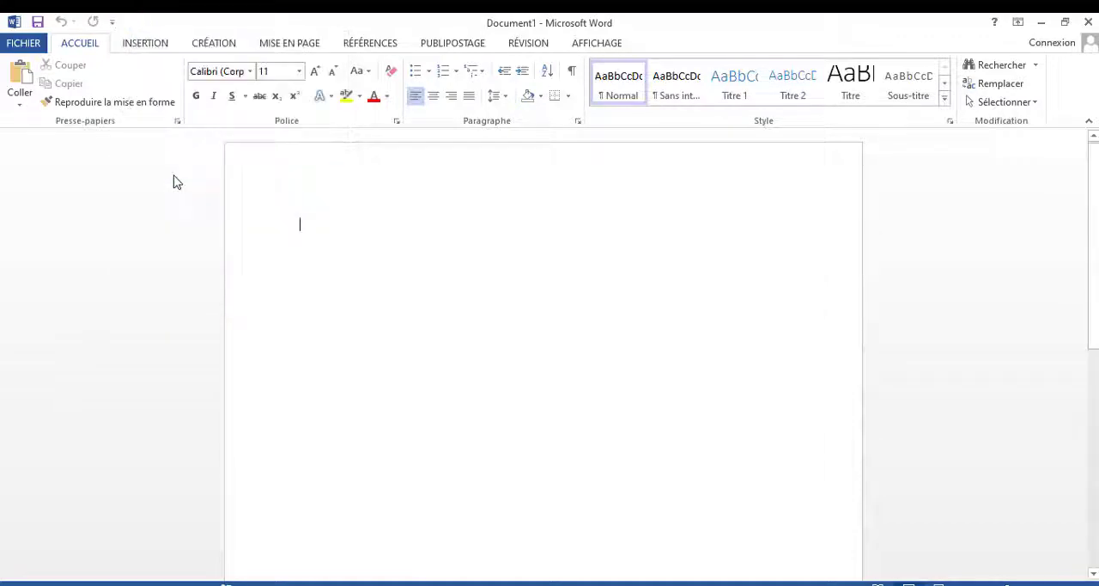
Step: Add the Impression rapide command to the Quick Access Toolbar
left_click(114, 23)
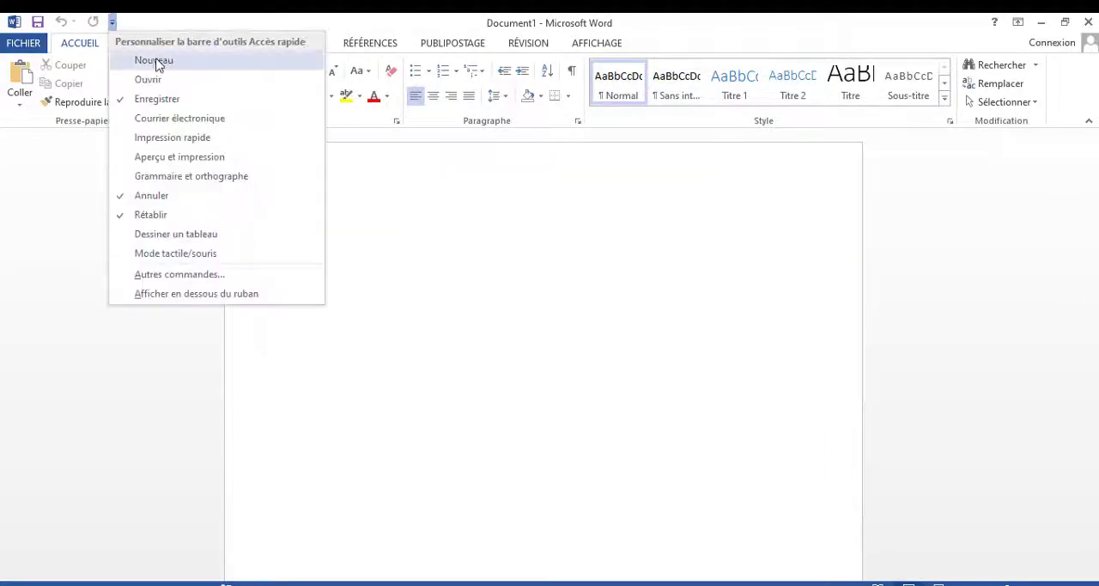
left_click(148, 140)
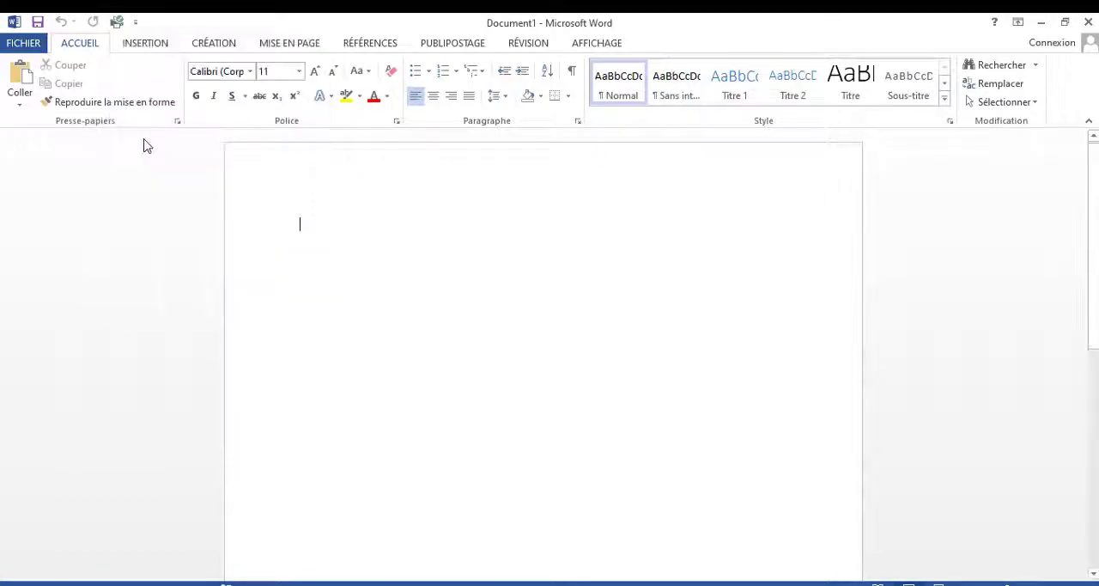
left_click(135, 23)
left_click(136, 24)
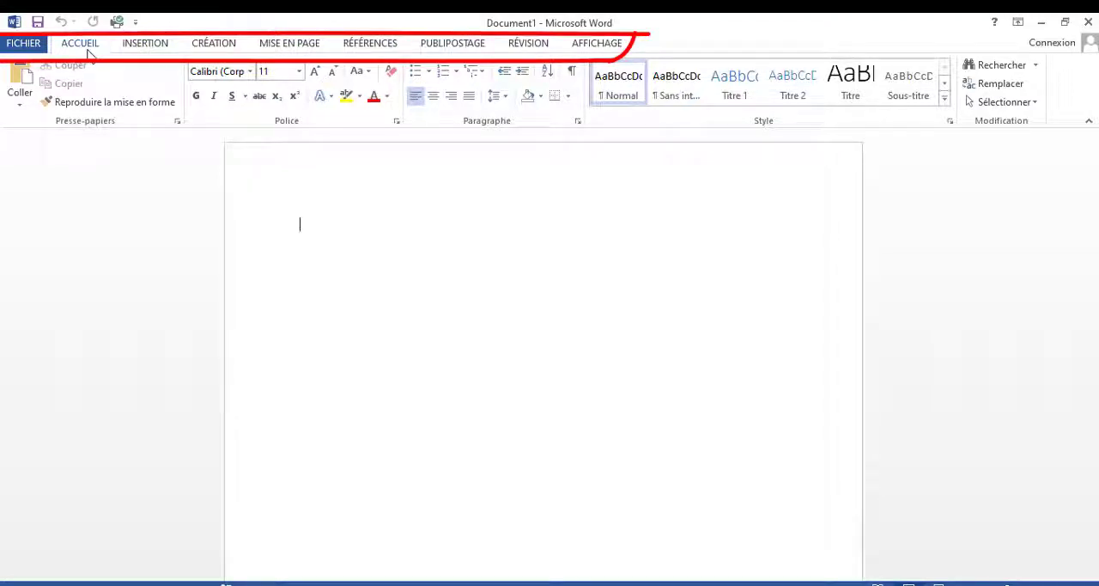
Step: Review the available commands for inserting, design, page layout, home formatting, revision and references
left_click(139, 47)
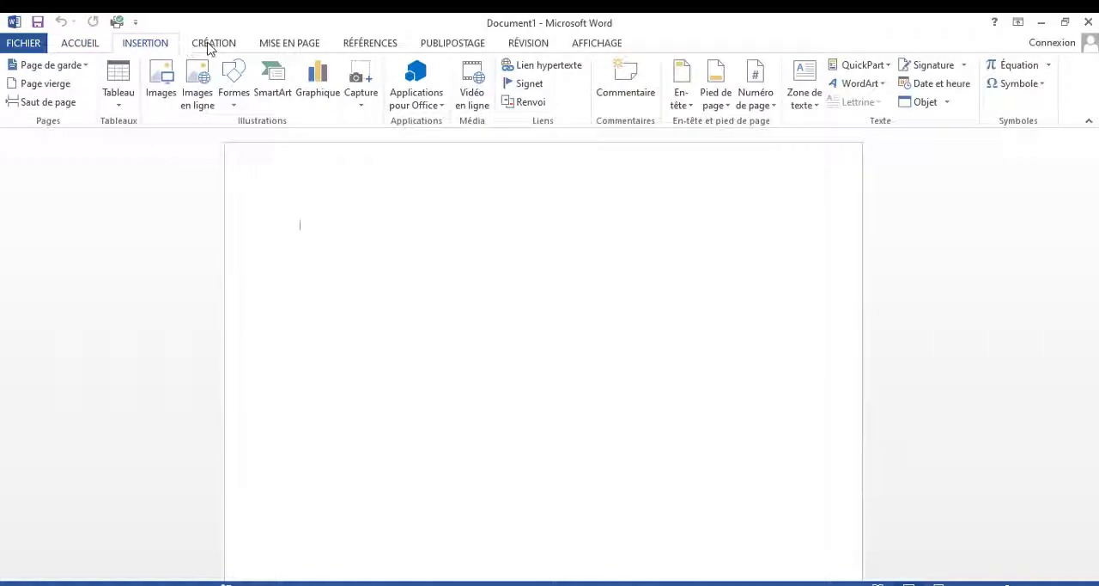
left_click(209, 47)
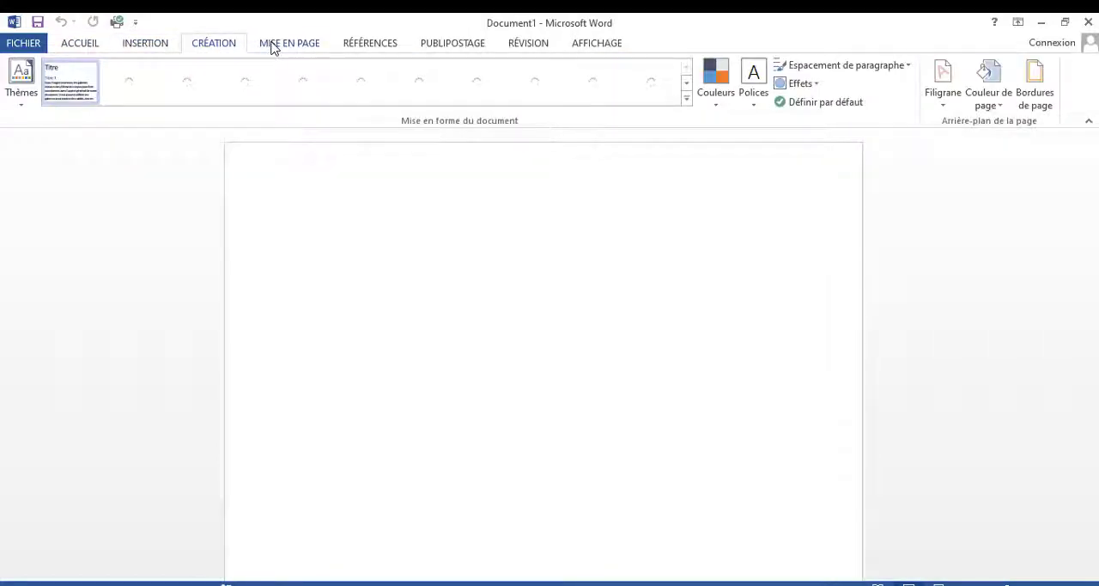
left_click(272, 48)
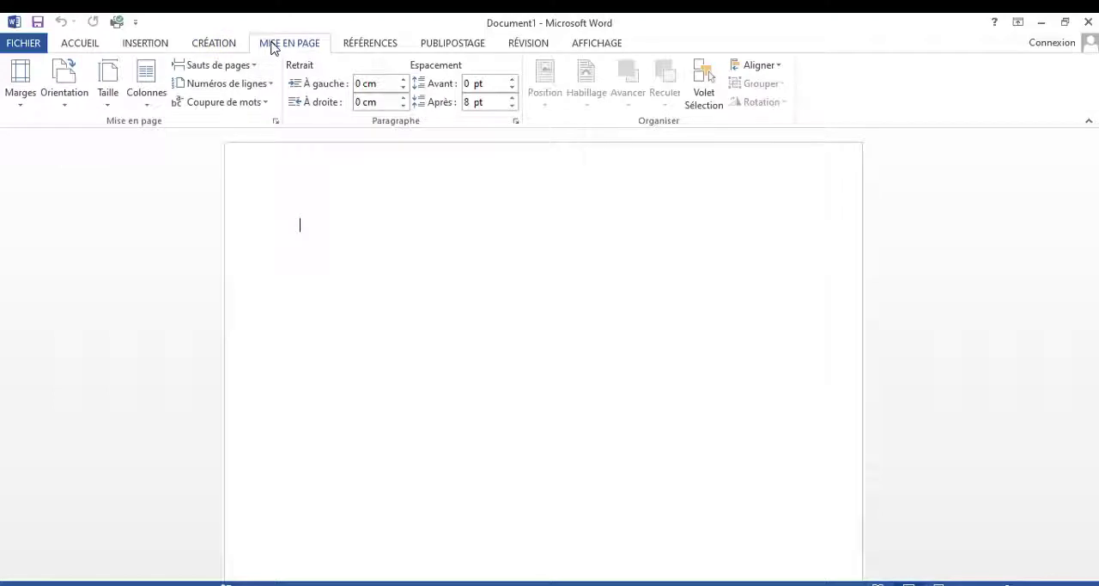
left_click(89, 48)
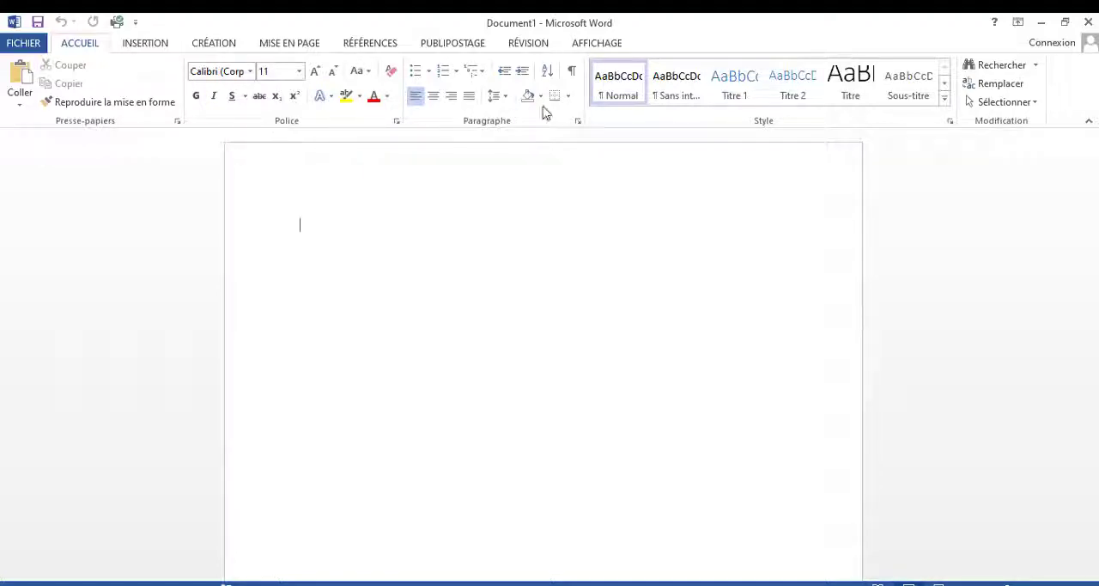
left_click(166, 49)
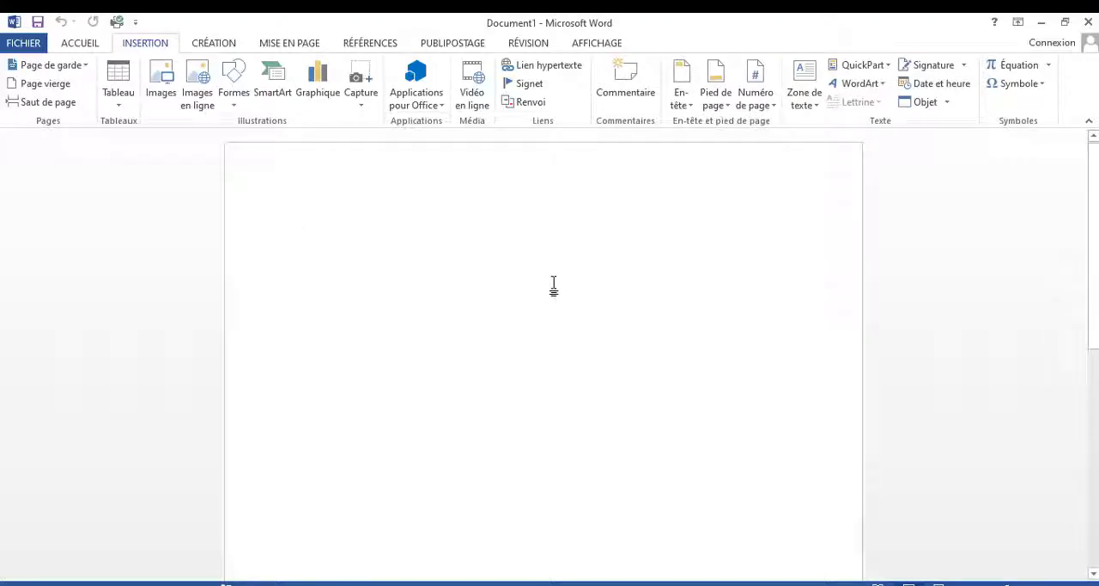
left_click(528, 43)
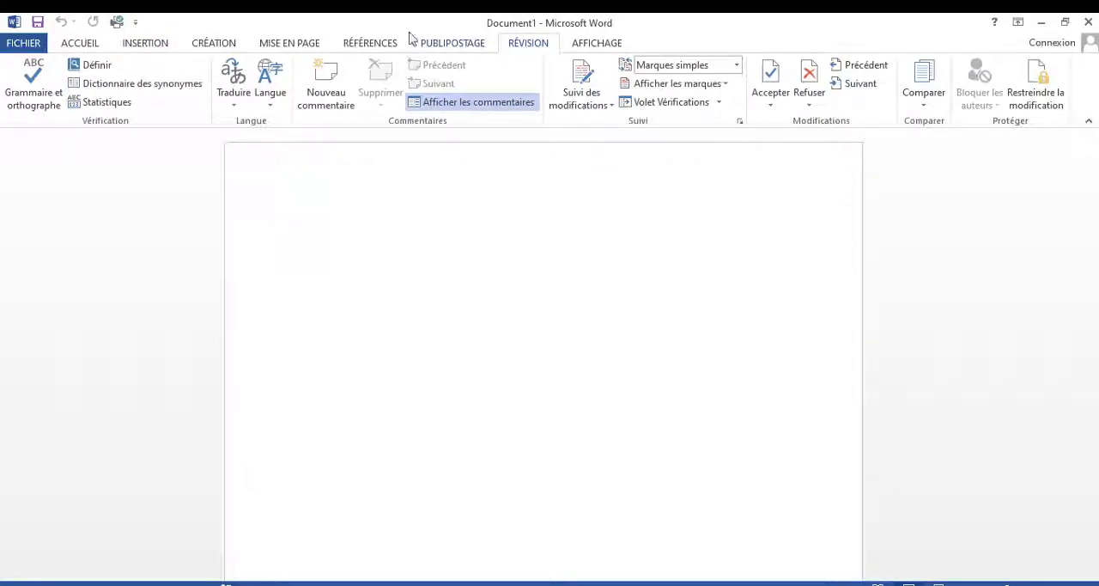
left_click(364, 45)
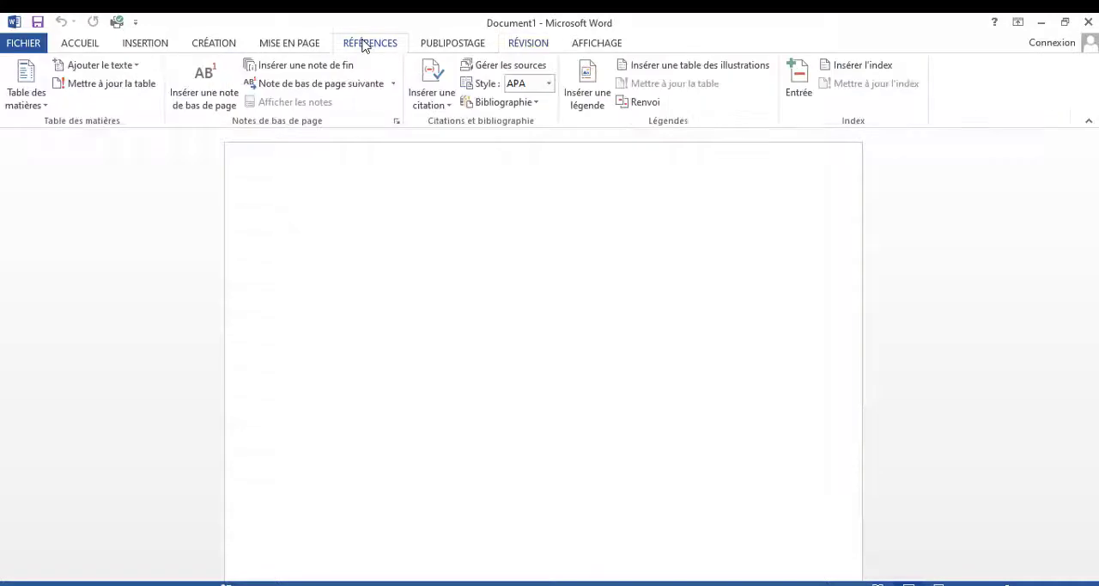
Step: Show the rulers around the document, and hide them again
left_click(601, 44)
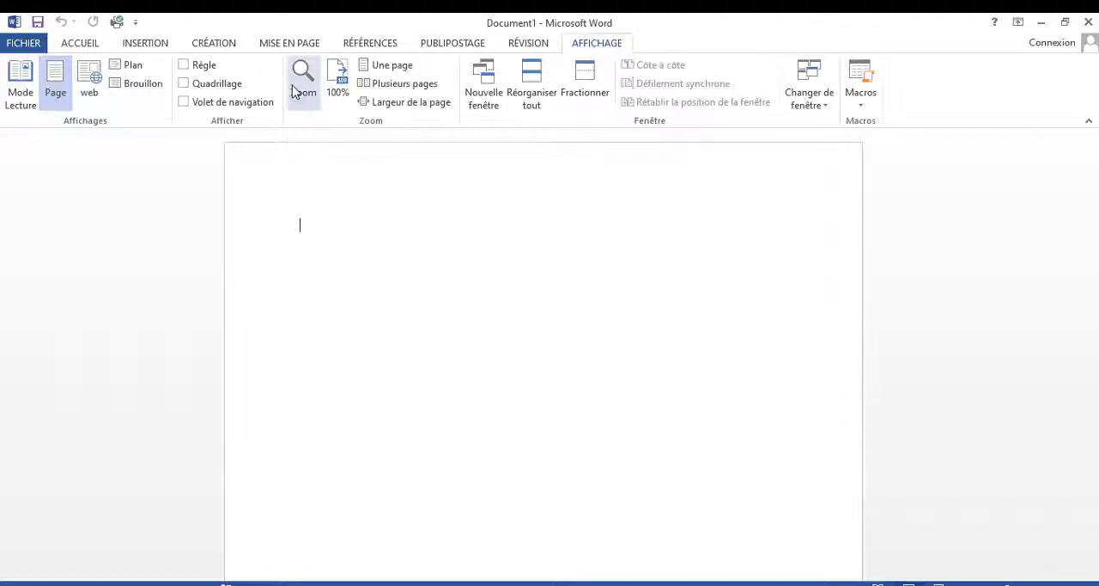
left_click(184, 66)
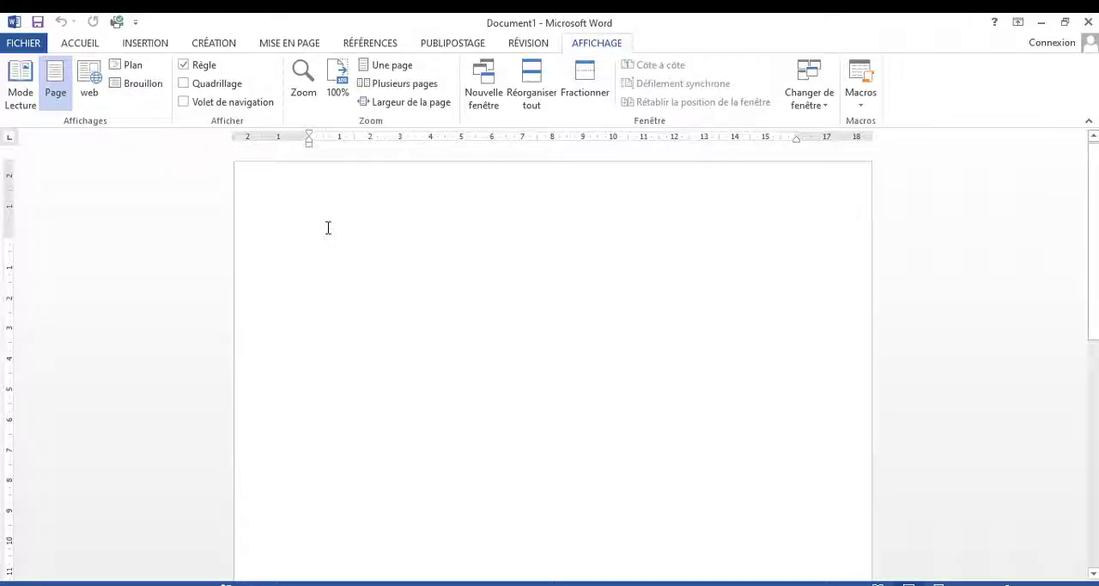
left_click(185, 66)
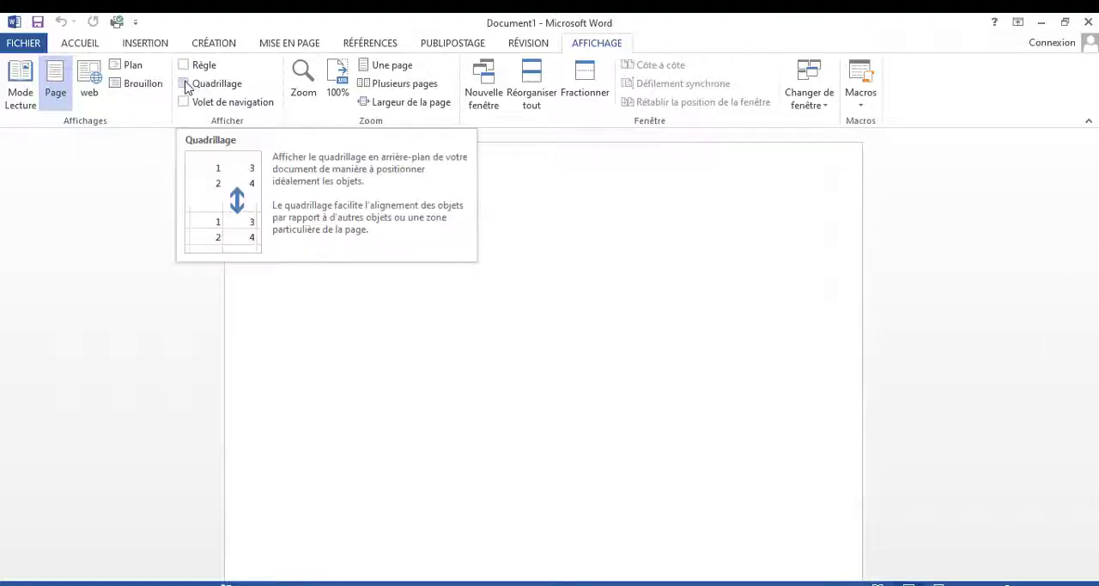
Step: Display the page gridlines, try a few letters on them, and remove both the letters and the gridlines
left_click(185, 85)
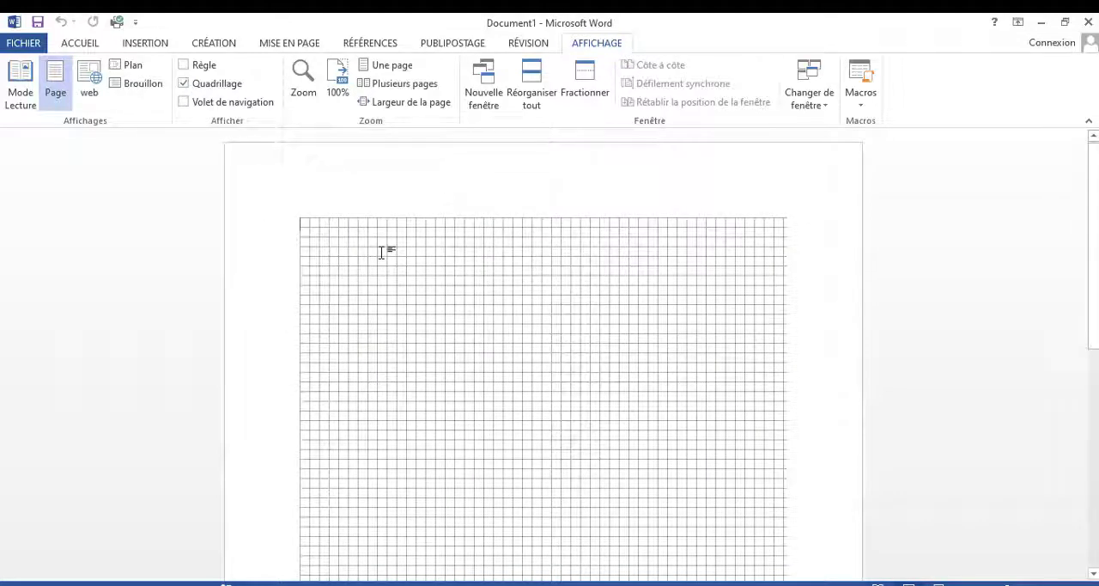
type("bdf")
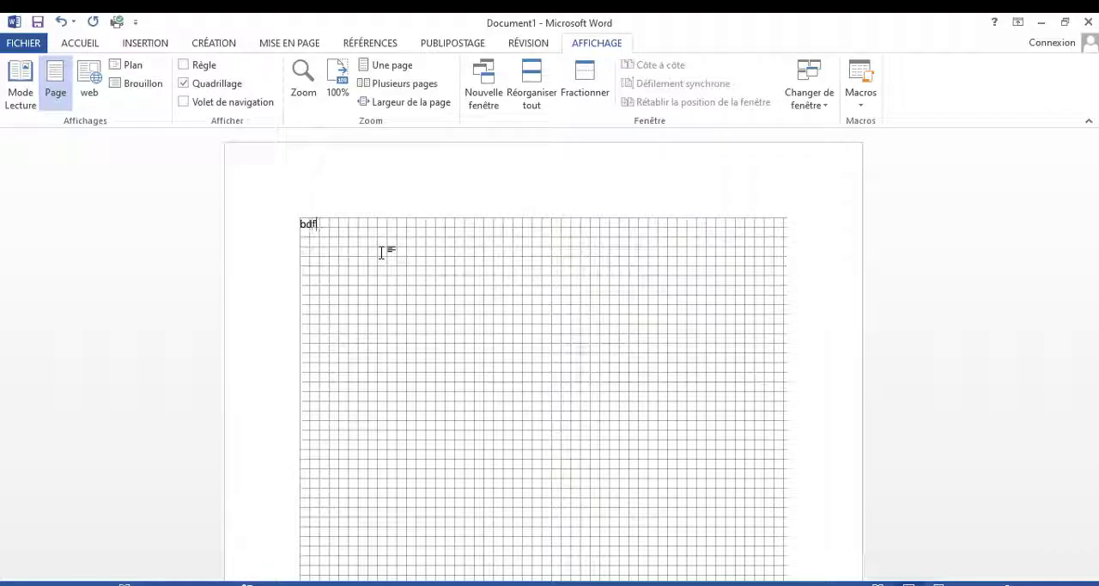
type("res")
key("BackSpace")
key("BackSpace")
key("BackSpace")
key("BackSpace")
key("BackSpace")
key("BackSpace")
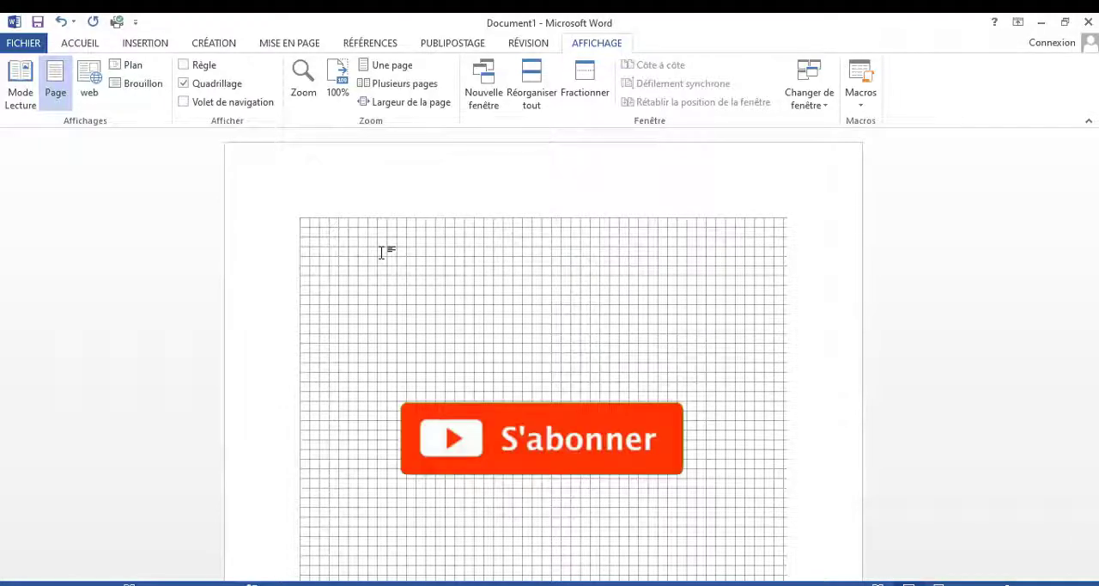
left_click(185, 84)
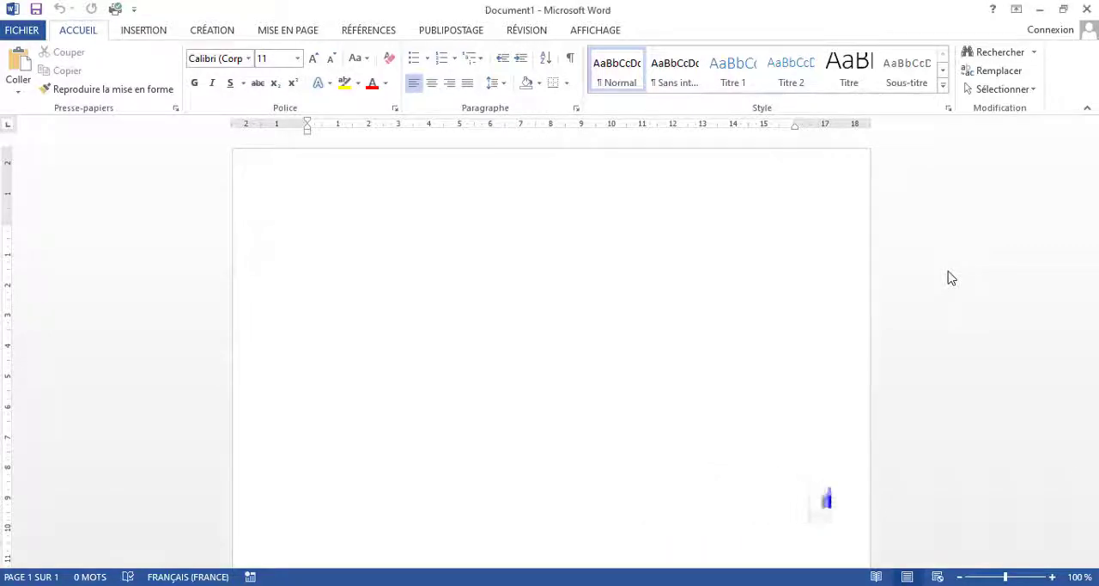
left_click(950, 277)
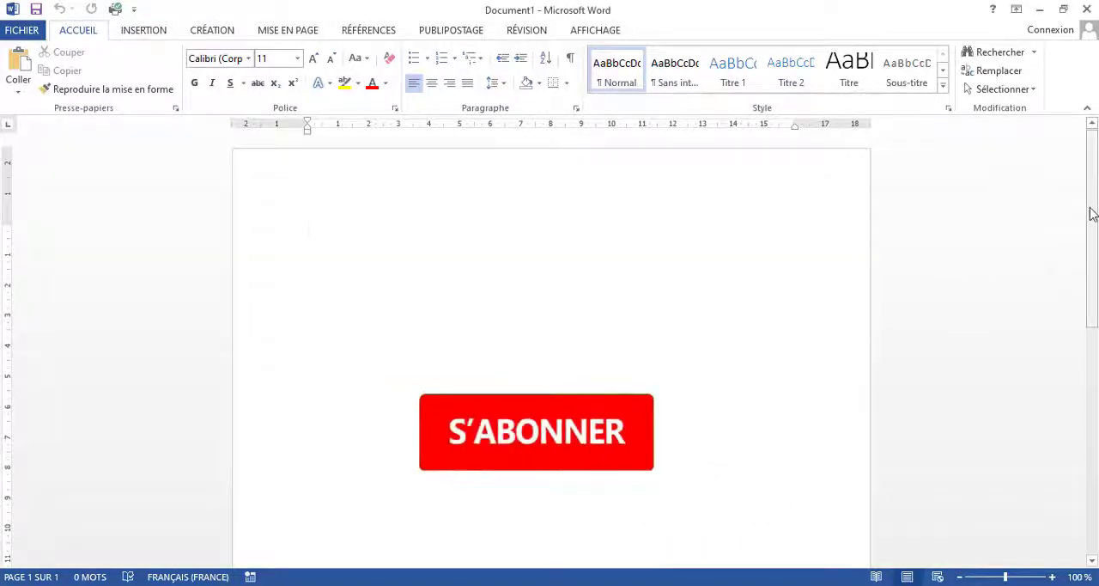
left_click_drag(1093, 214, 1094, 446)
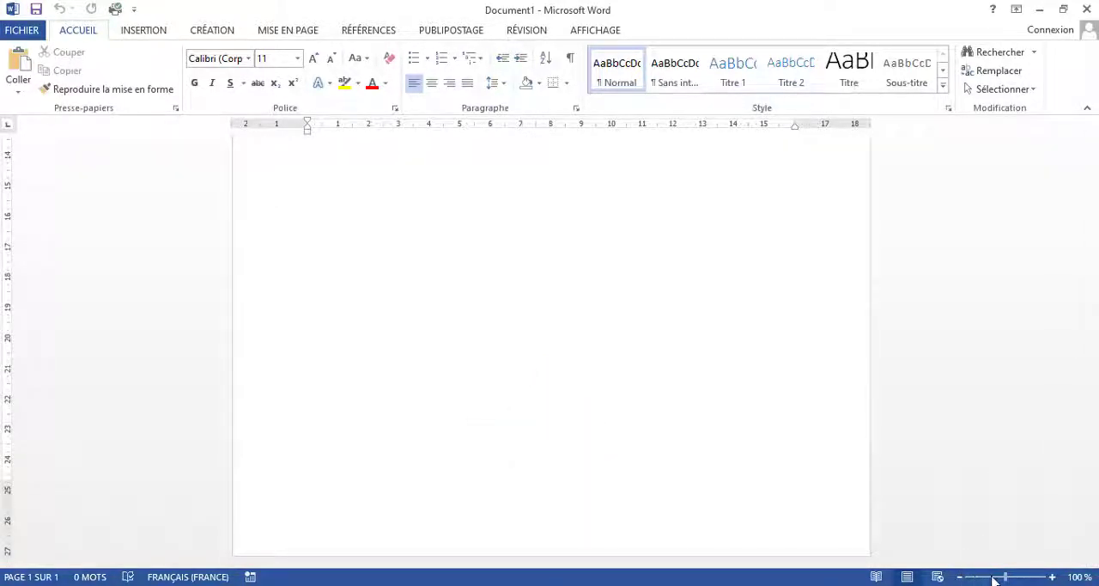
mouse_move(1006, 580)
left_mouse_down()
mouse_move(990, 580)
mouse_move(1009, 580)
left_mouse_up()
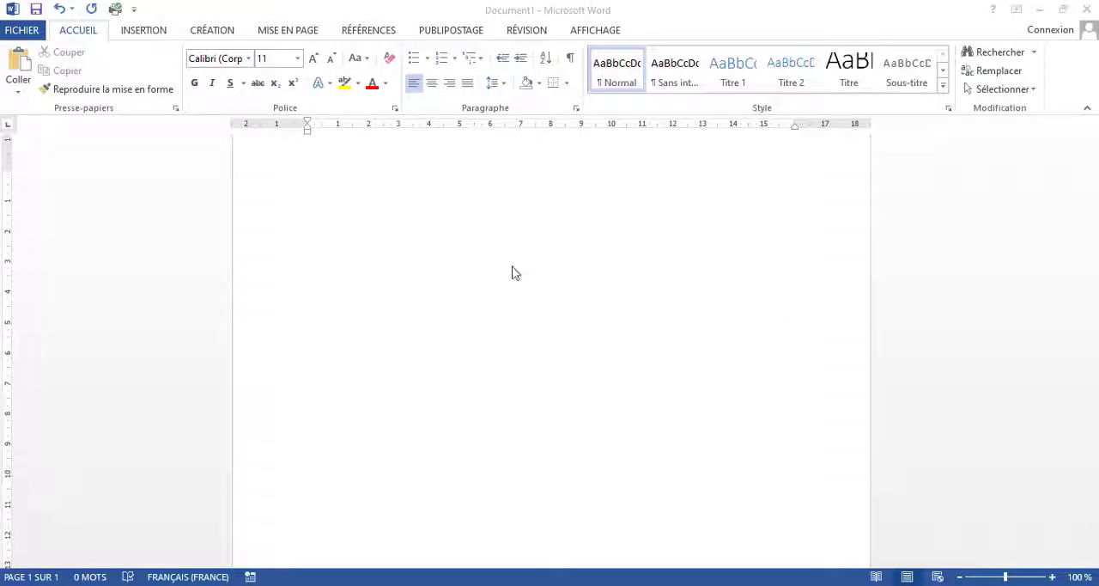
Step: Write "On m'a envoyé quelque part et je suis toujours la" on the document's first line
left_click(336, 178)
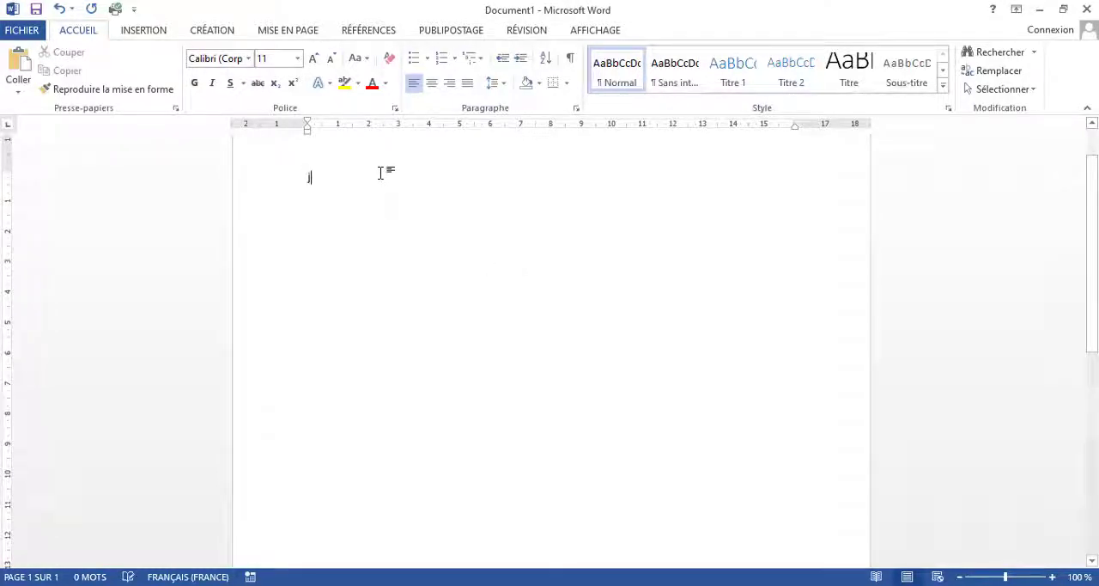
type("on")
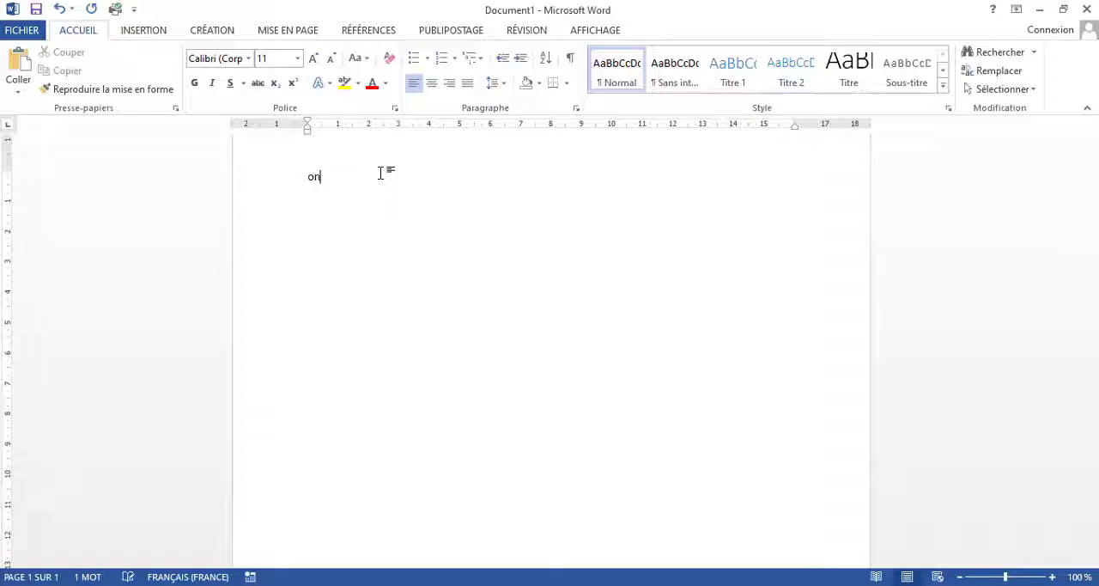
type(" m'a envoyé quelque pa")
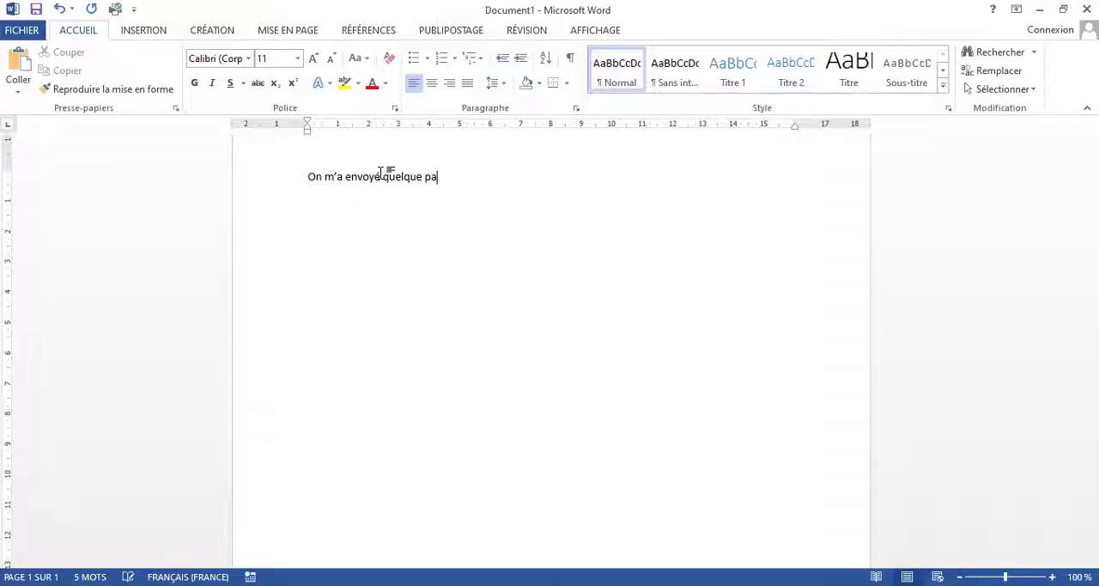
type("rt")
type(" et je")
type(" suis ")
type("toujour")
type("s là")
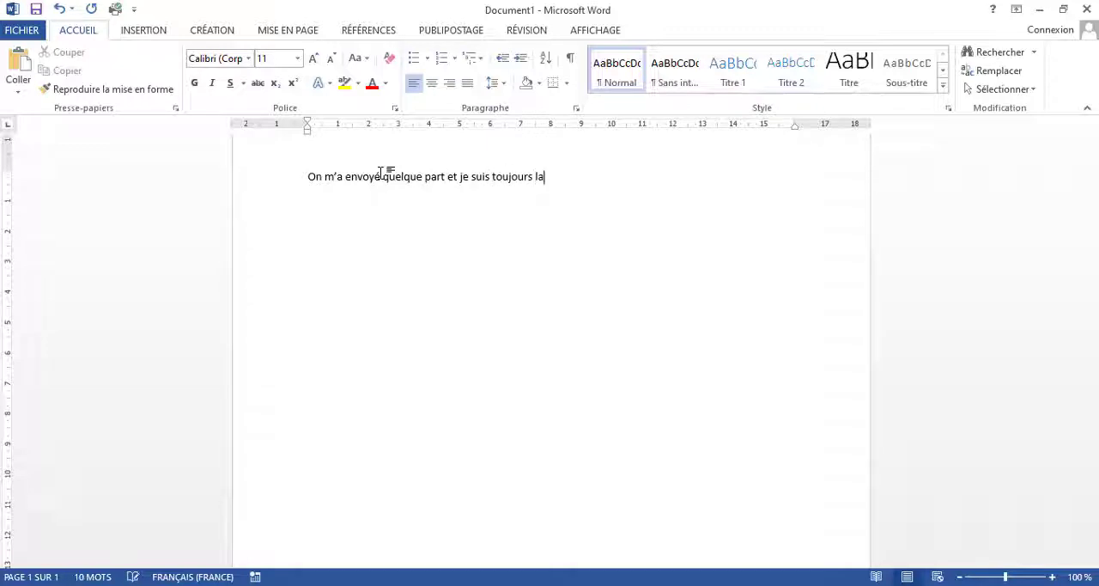
Step: Complete the sentence's last word as "labas" and correct it with the suggested spelling "là-bas"
key("BackSpace")
type("abas")
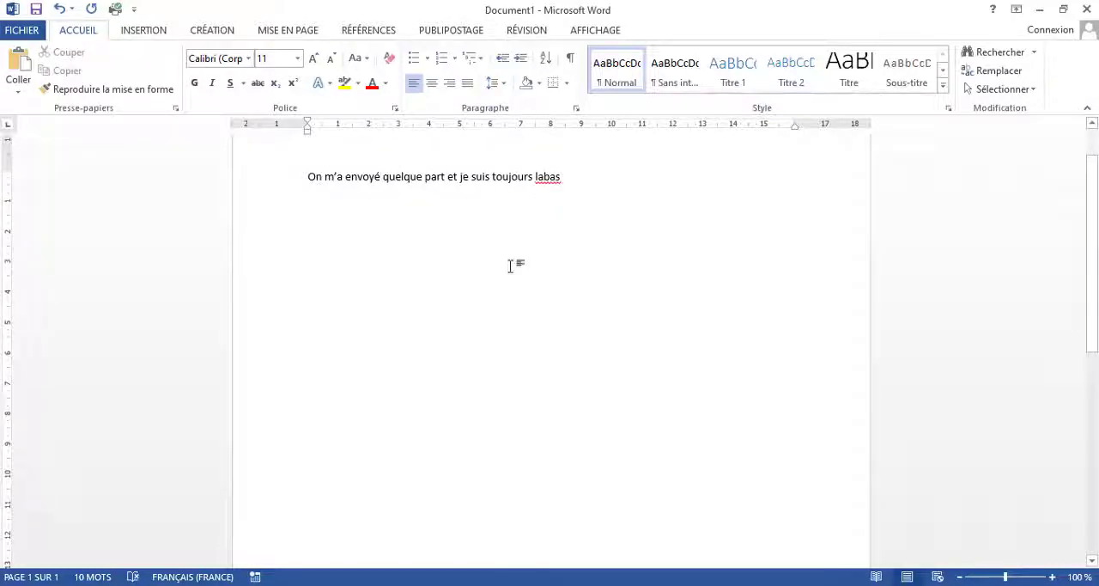
right_click(558, 180)
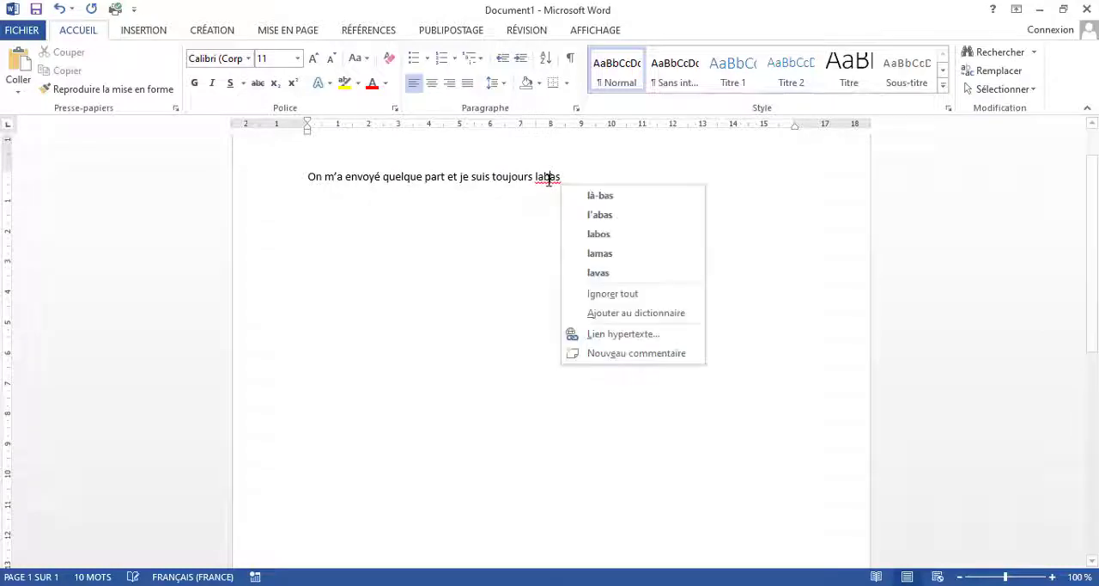
left_click(643, 197)
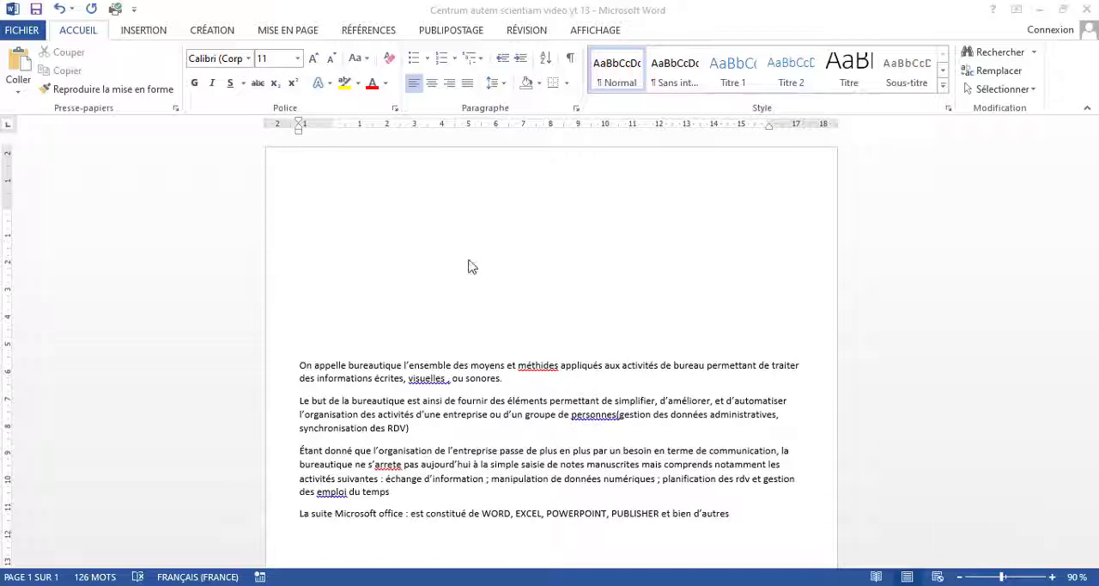
Step: Draw a text box about 18 cm wide and 1.9 cm high above the first paragraph and enter "Centrum autem scienatiam" in it
left_click(343, 294)
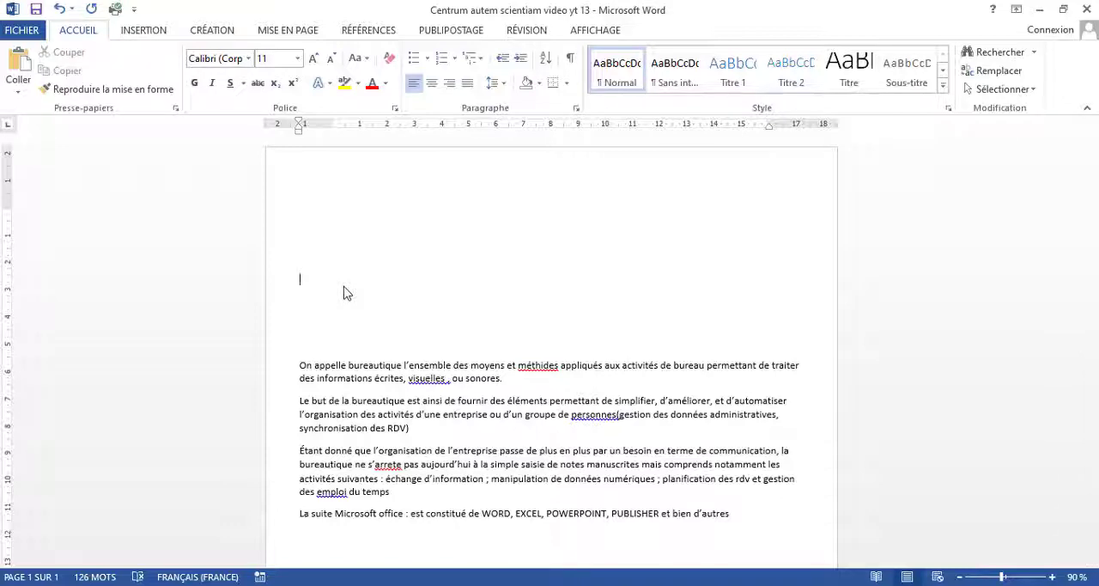
type("a")
key("BackSpace")
left_click(150, 36)
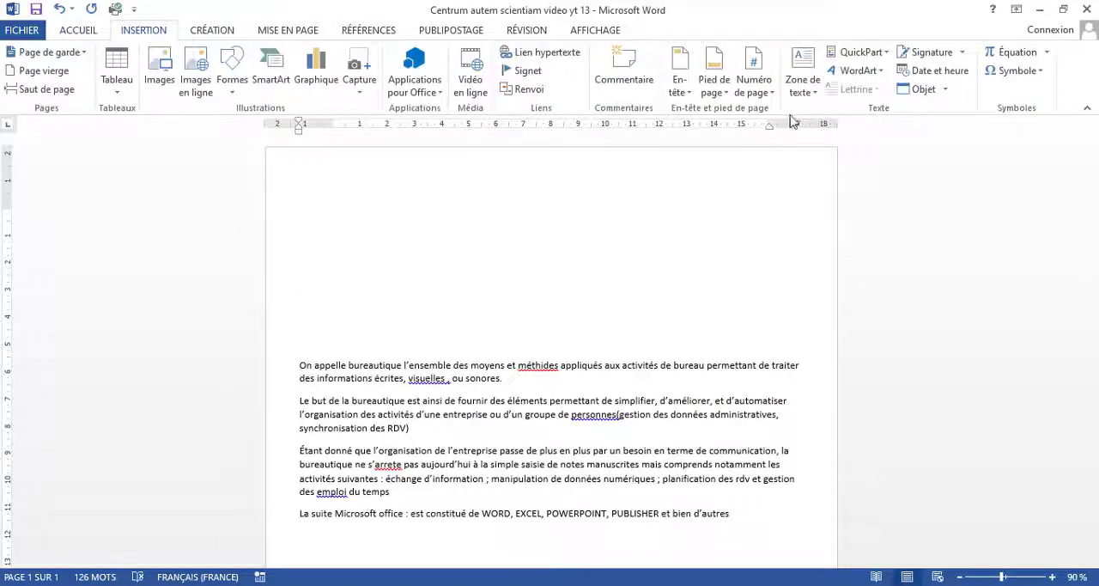
left_click(820, 99)
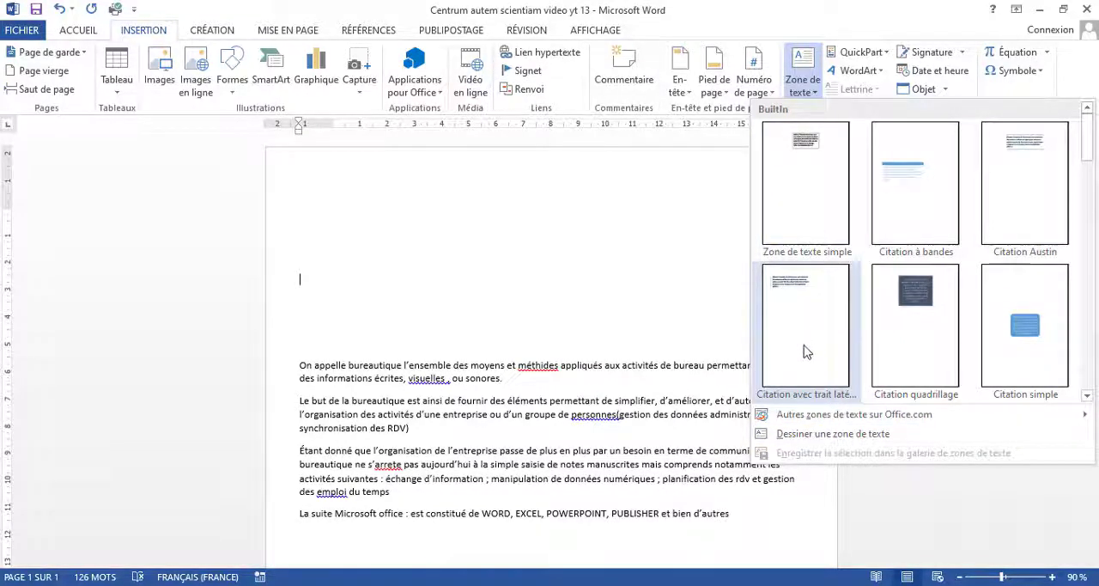
left_click(811, 434)
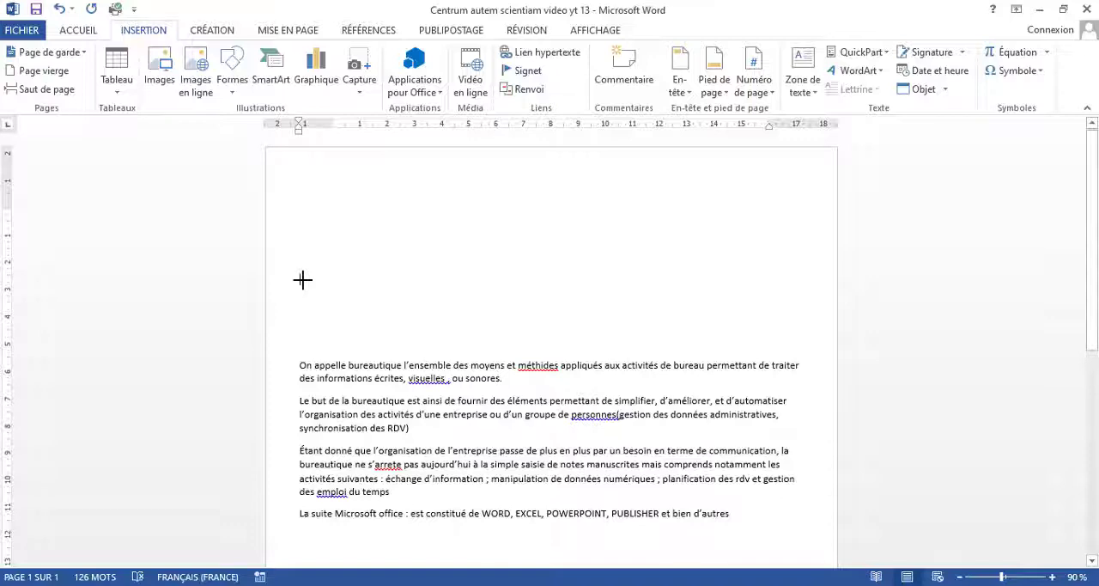
left_click_drag(322, 285, 798, 333)
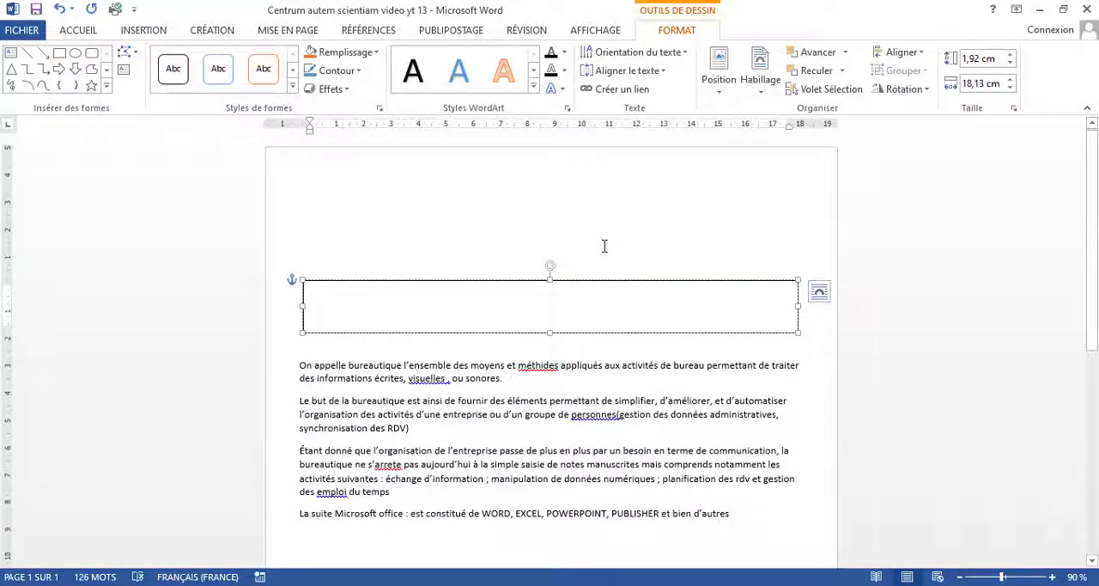
type("Centrum autem scienatiam")
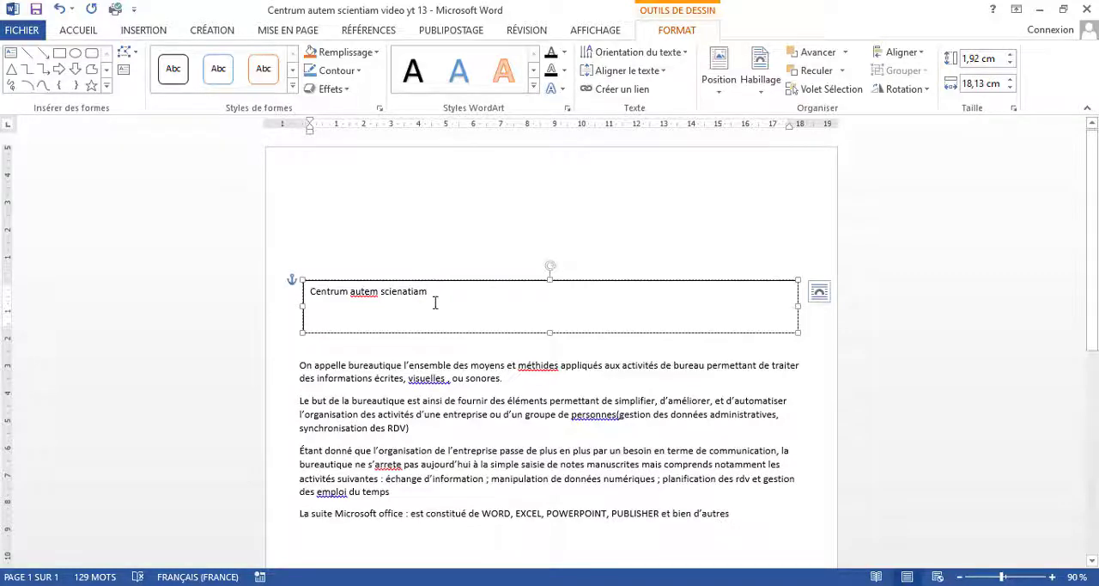
Step: Change the font of the text box's title text to Comic Sans MS
left_click_drag(436, 292, 311, 299)
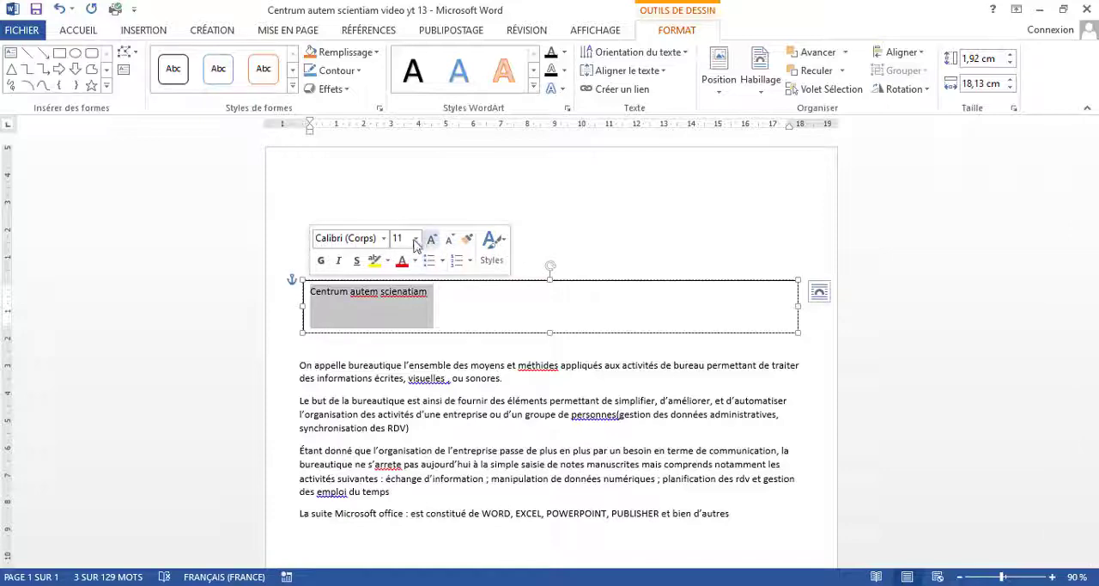
left_click(383, 239)
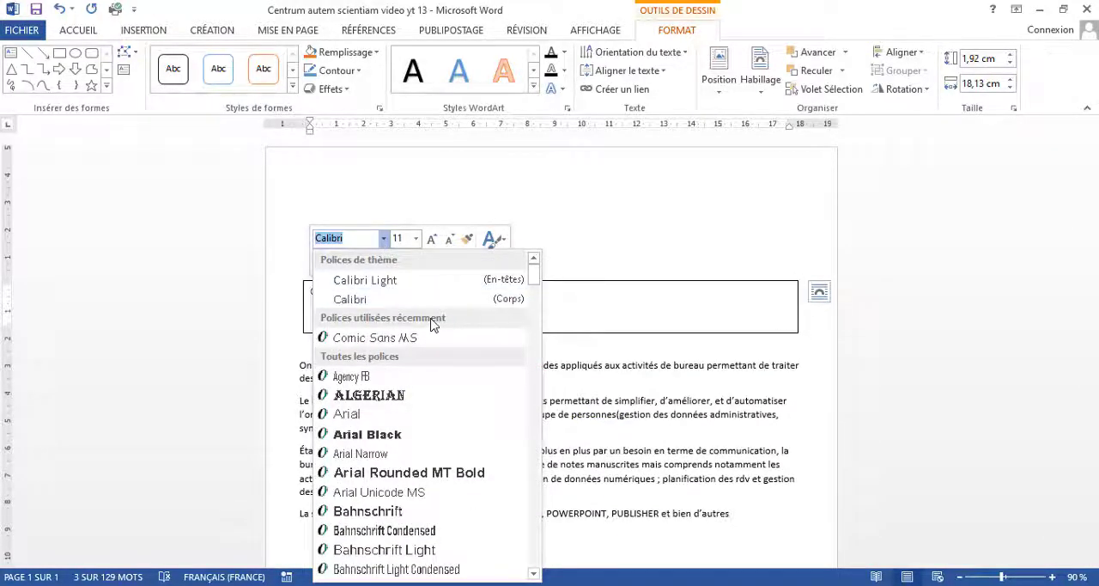
scroll(433, 325, "down", 7)
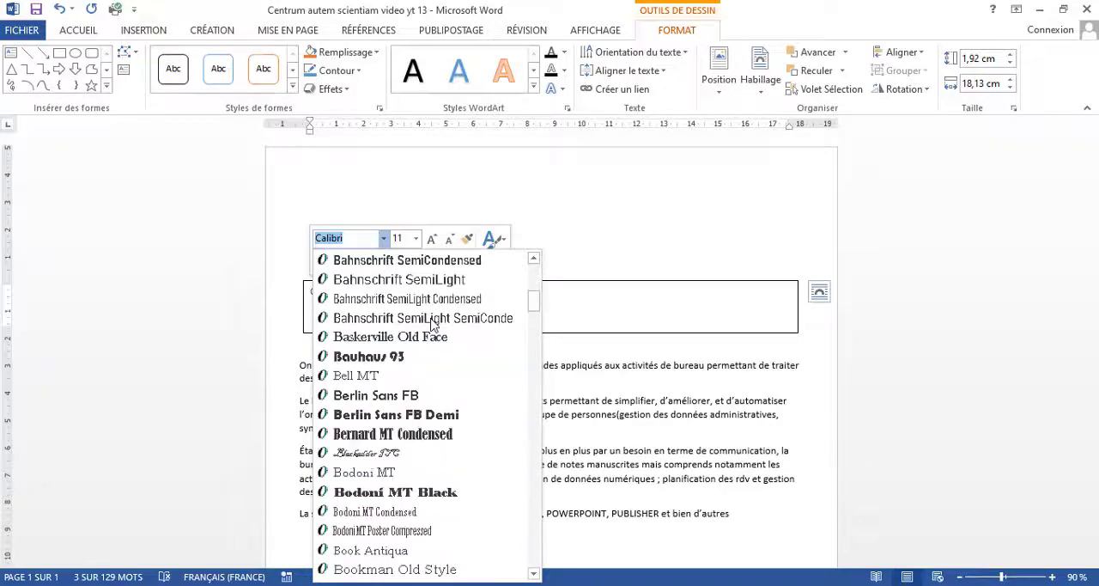
scroll(434, 324, "down", 14)
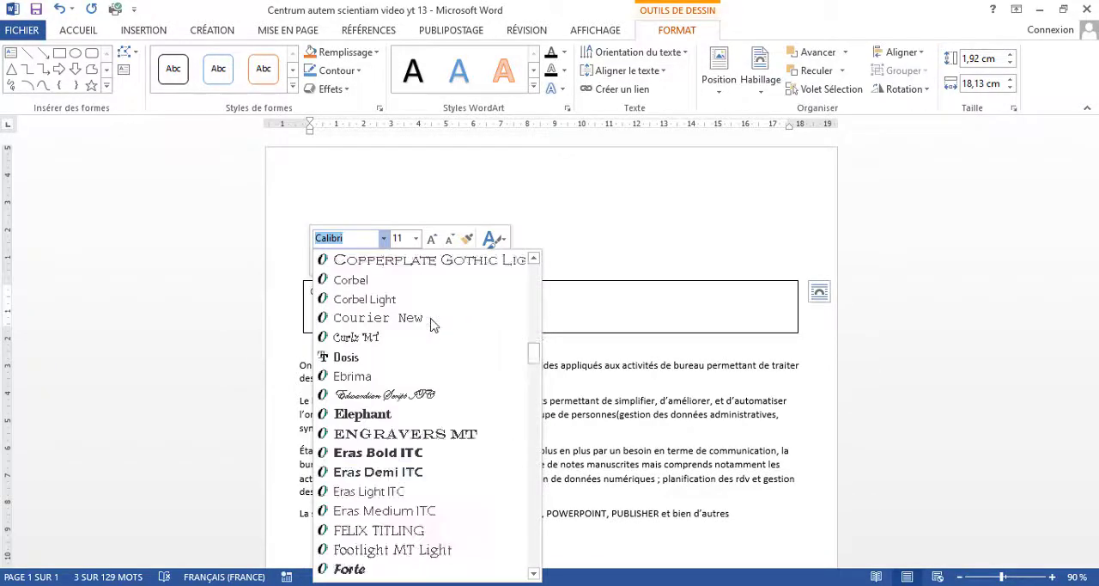
scroll(434, 324, "down", 20)
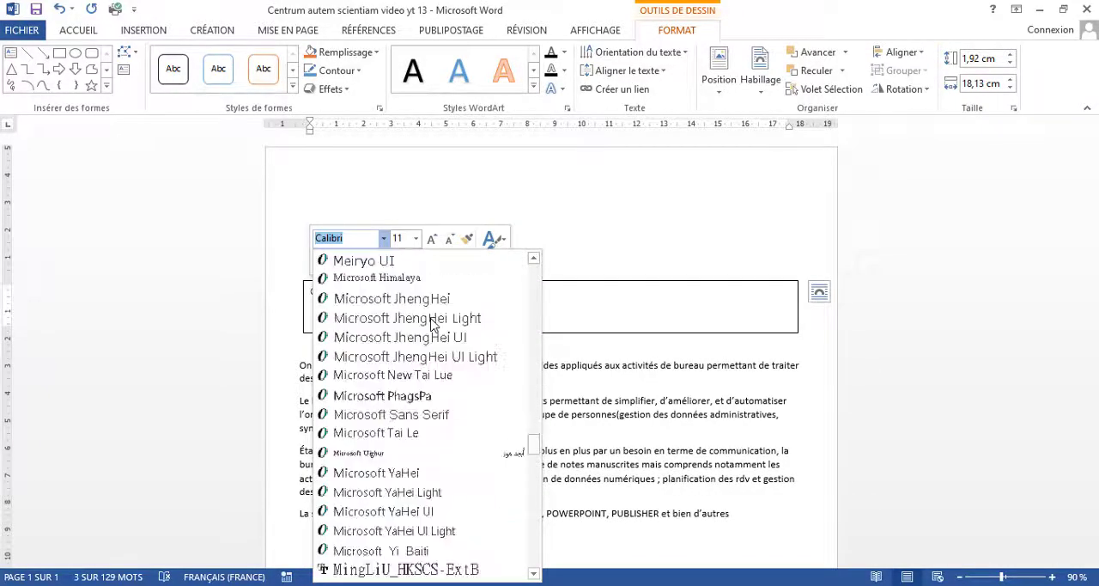
scroll(434, 325, "down", 6)
scroll(433, 324, "up", 20)
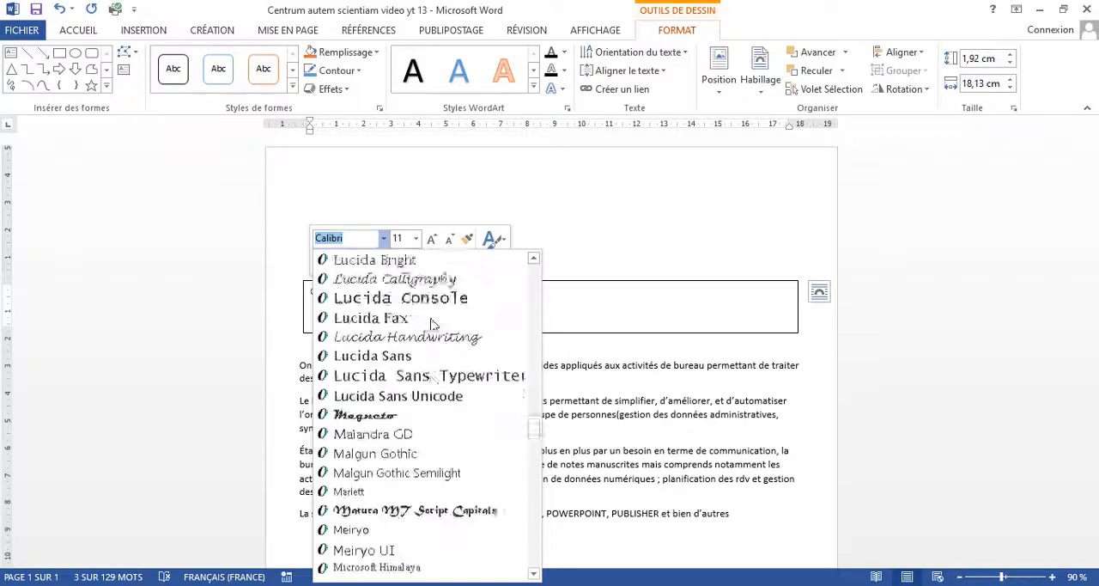
scroll(434, 325, "up", 10)
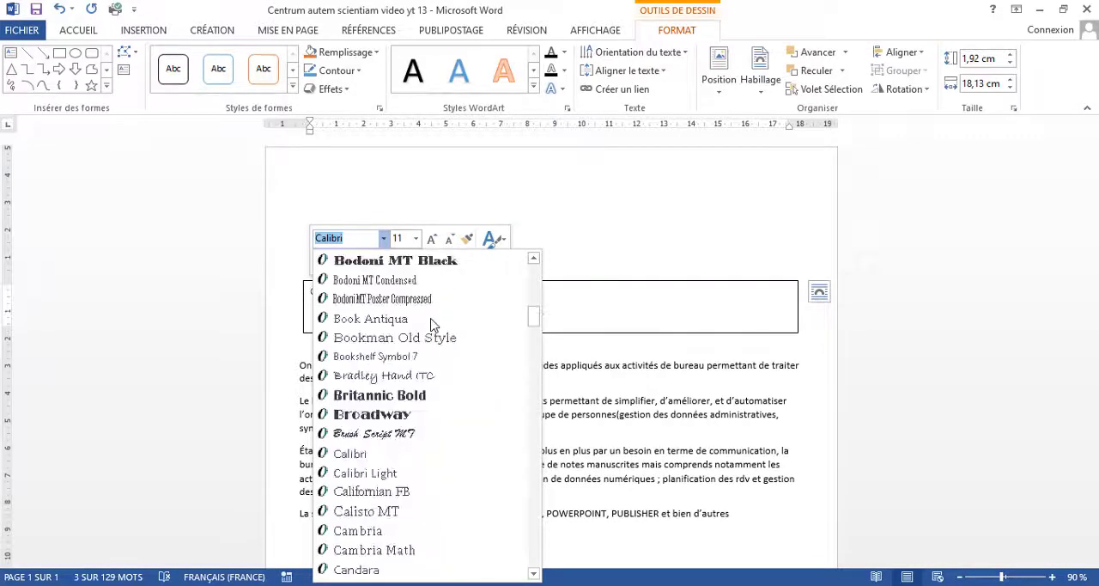
scroll(434, 324, "up", 12)
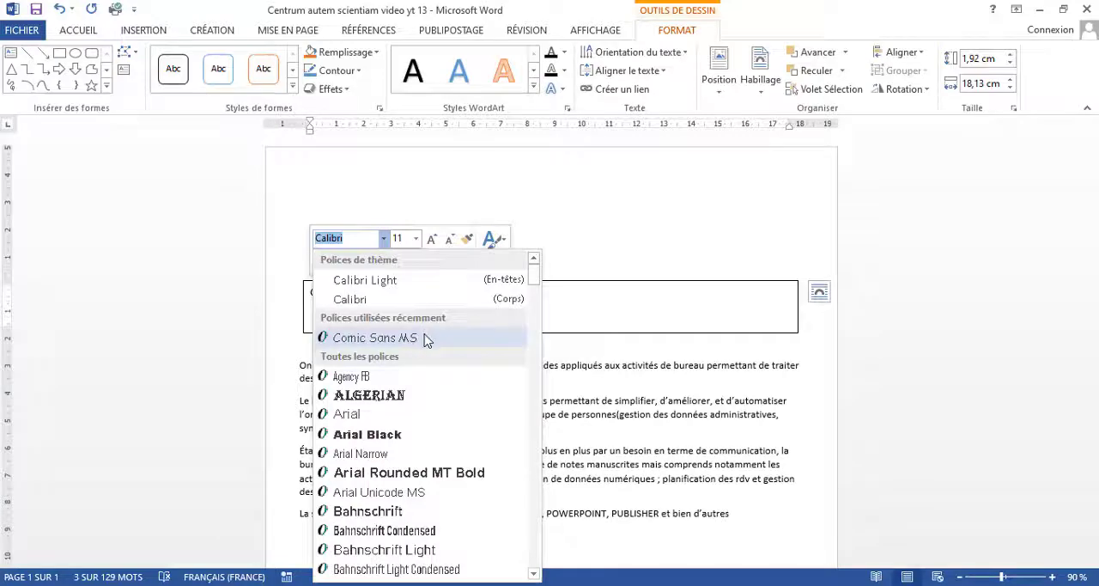
left_click(429, 338)
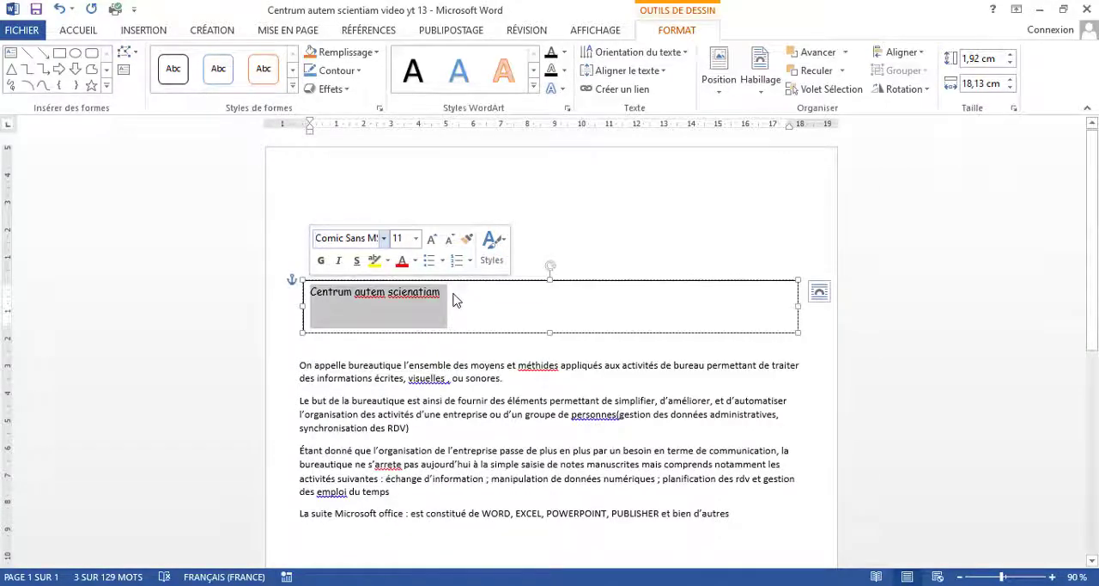
Step: Enlarge the title text to 24 pt and make it bold, trying italic and removing it again
left_click(432, 240)
left_click(431, 240)
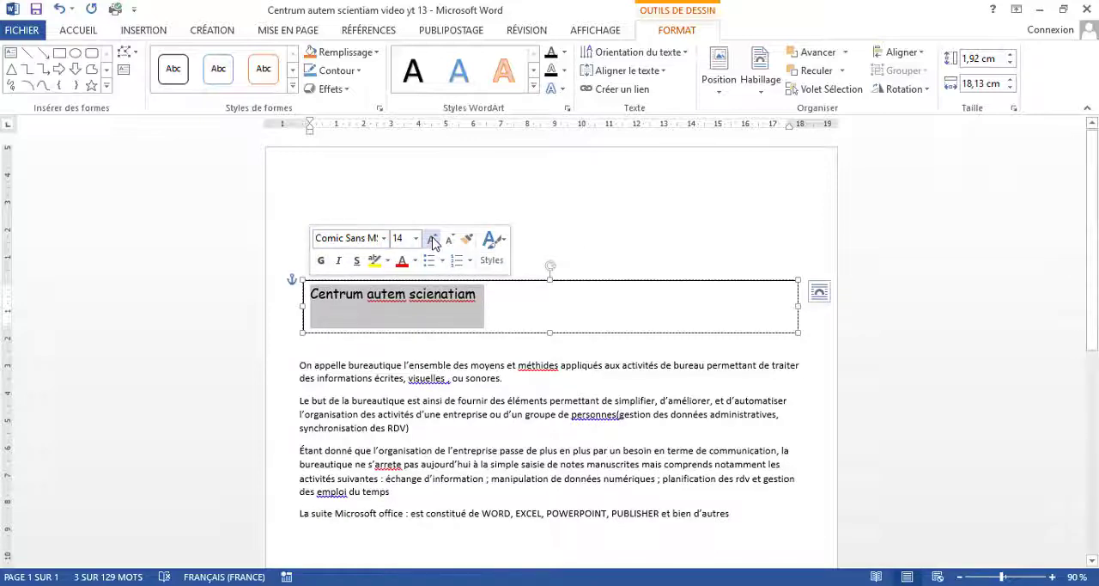
left_click(432, 239)
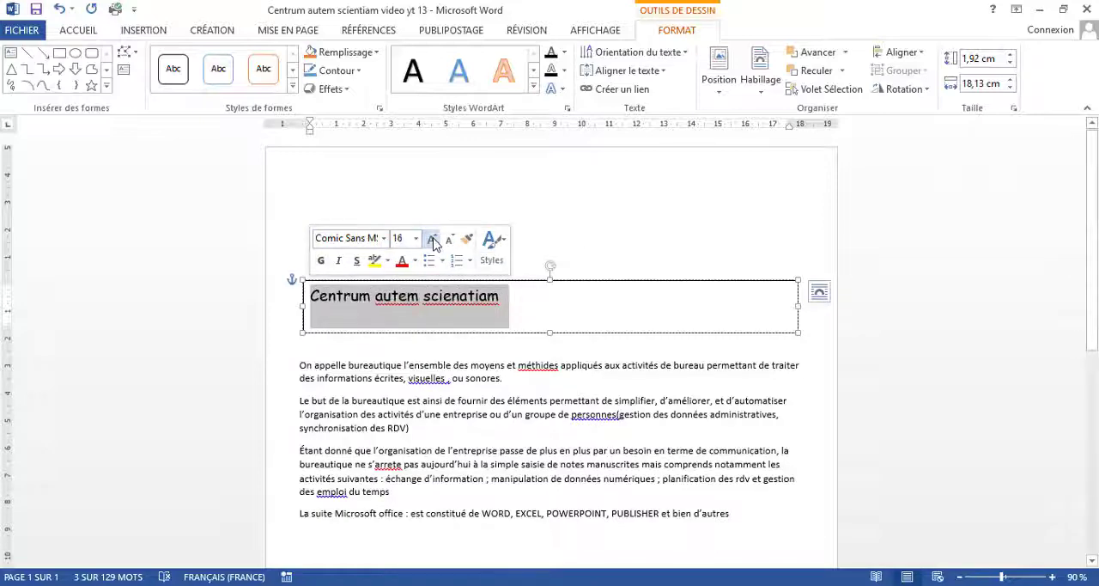
left_click(432, 240)
left_click(432, 239)
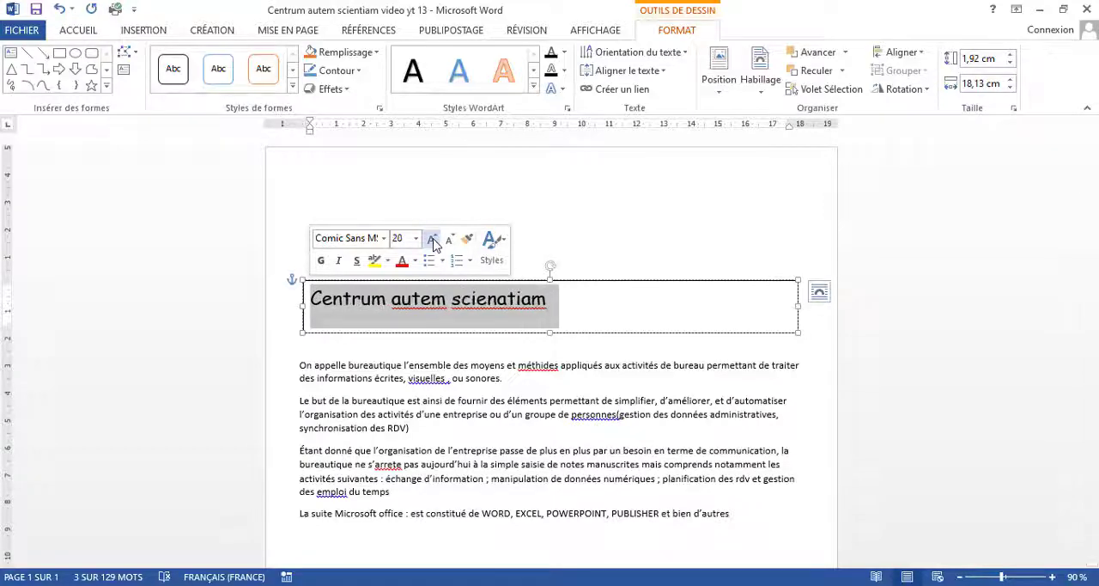
left_click(432, 240)
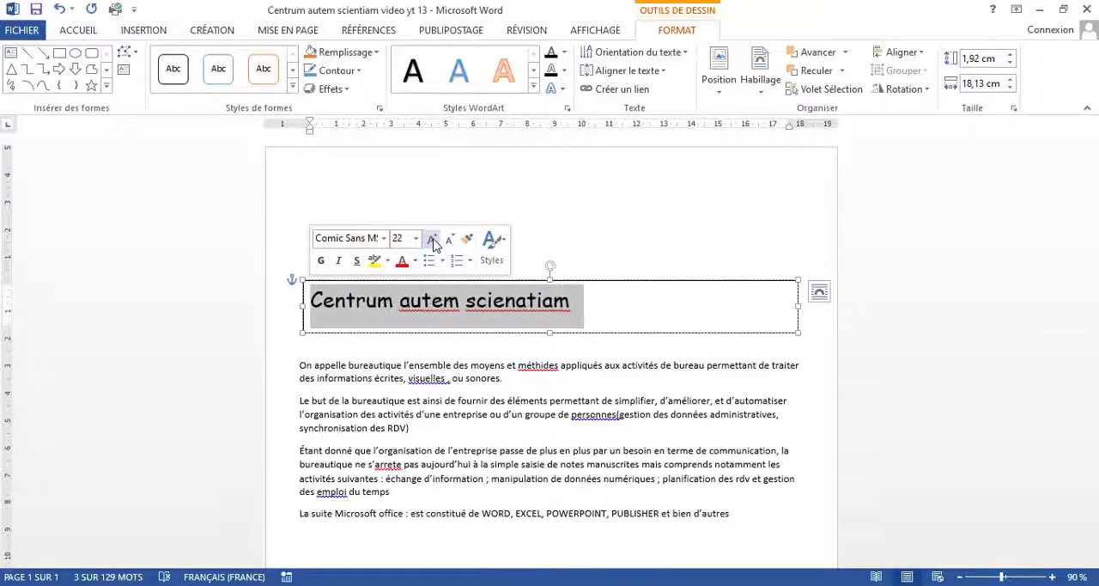
left_click(432, 242)
left_click(324, 261)
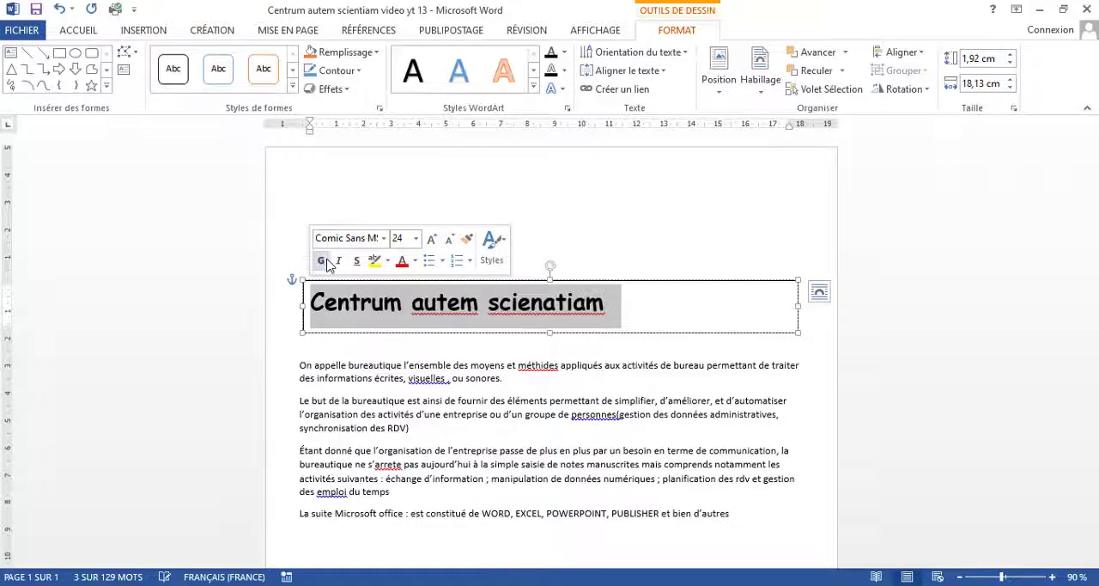
left_click(342, 262)
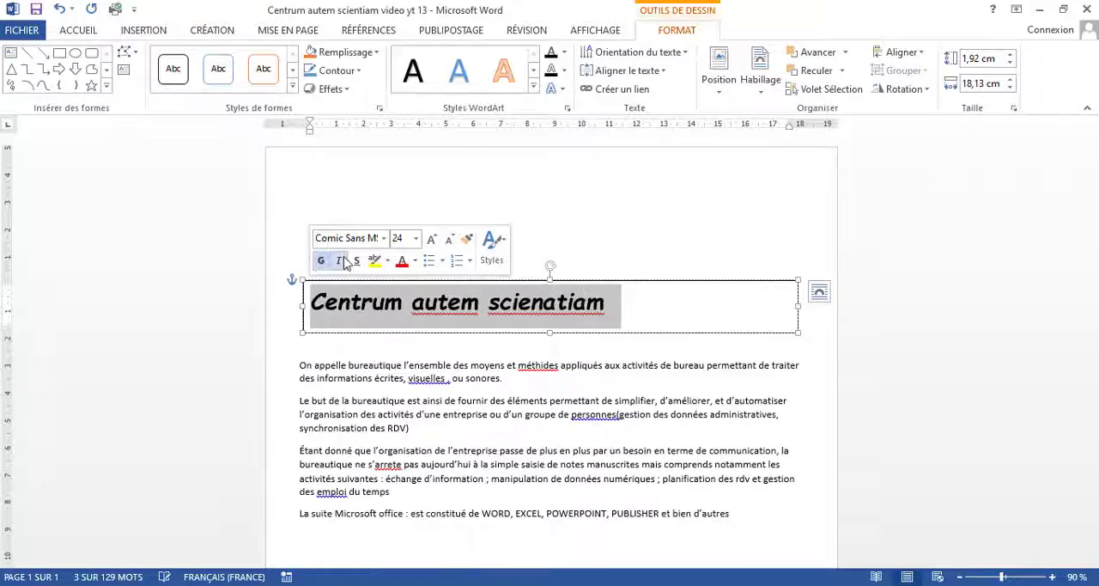
left_click(342, 262)
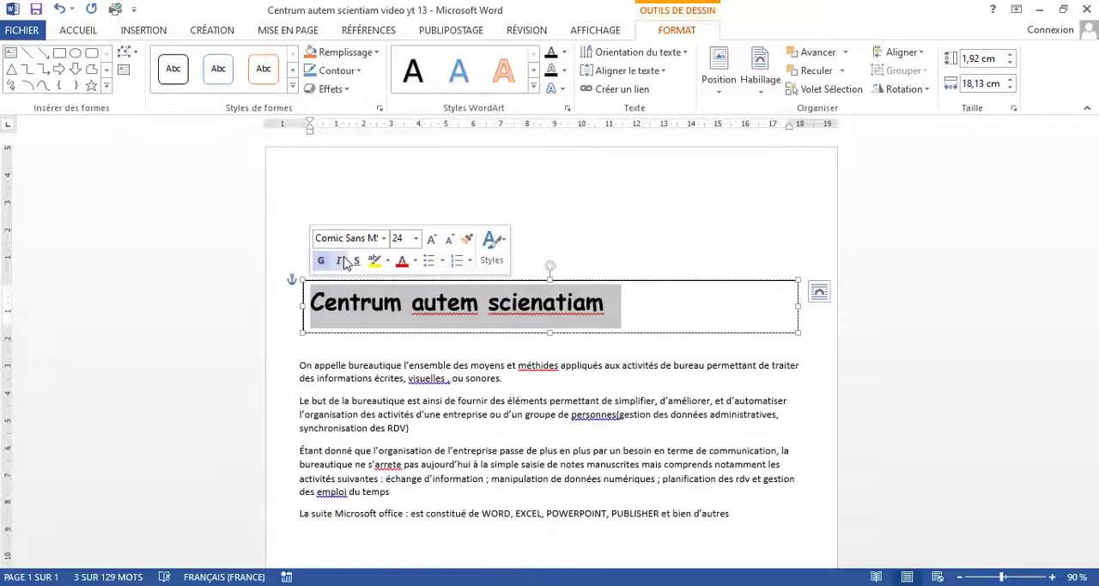
Step: Enlarge the title text to 36 pt and stretch the text box to about 2.2 cm high
left_click(433, 242)
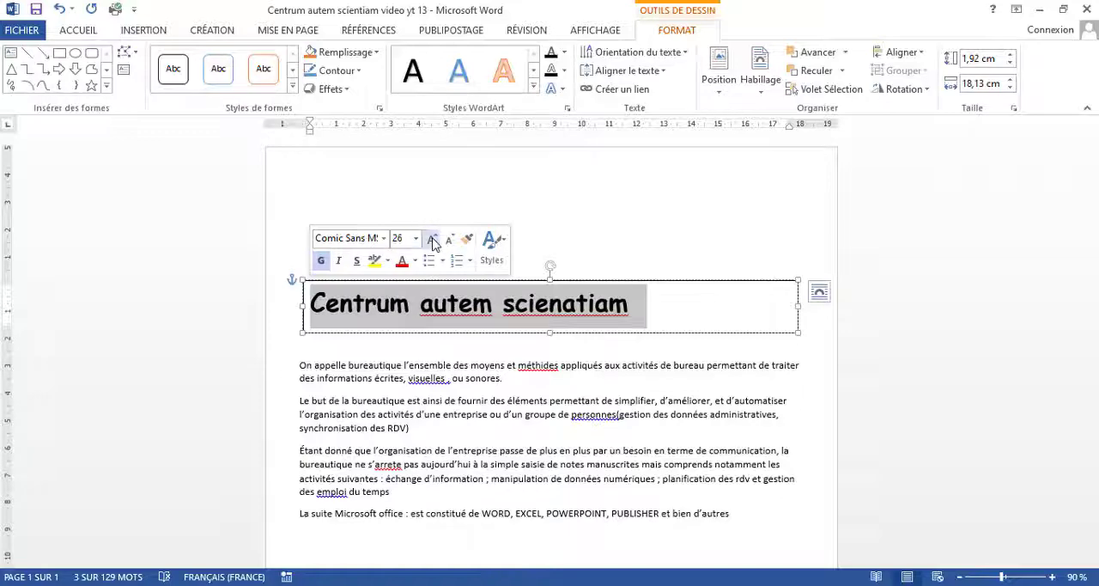
left_click(433, 241)
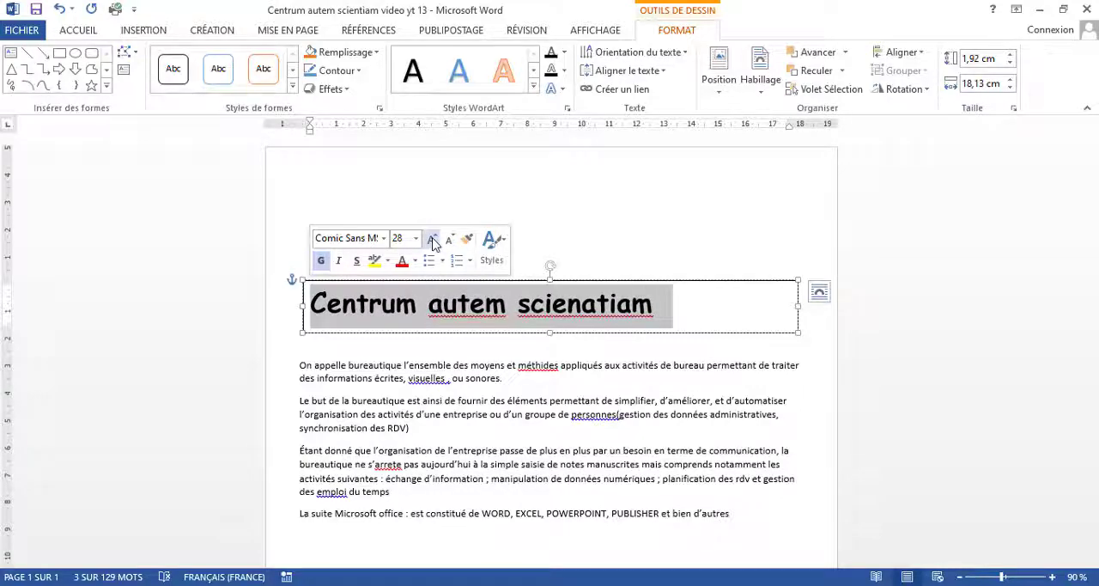
left_click(432, 241)
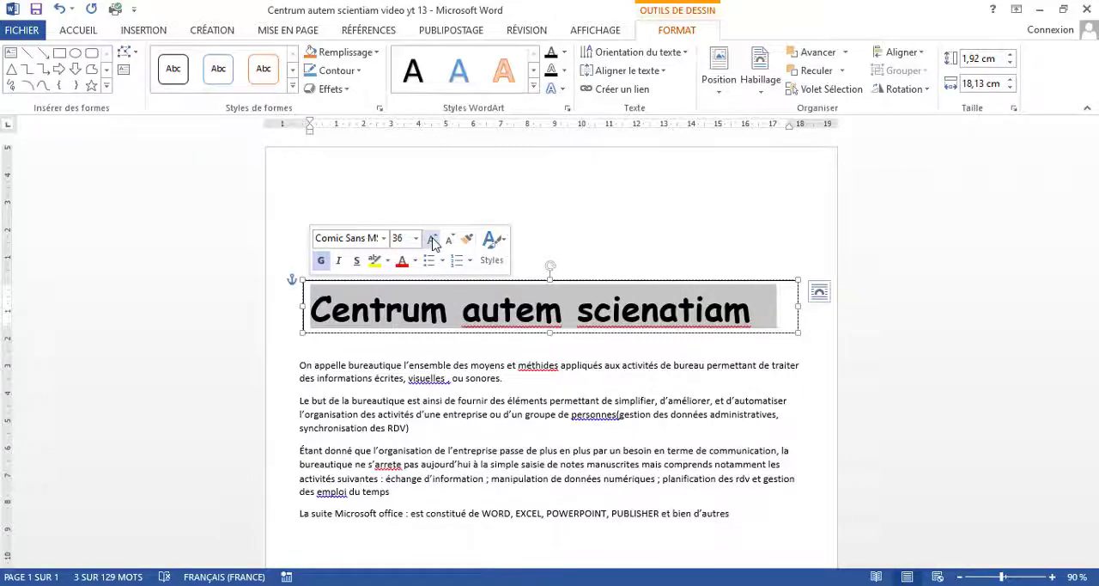
left_click(445, 242)
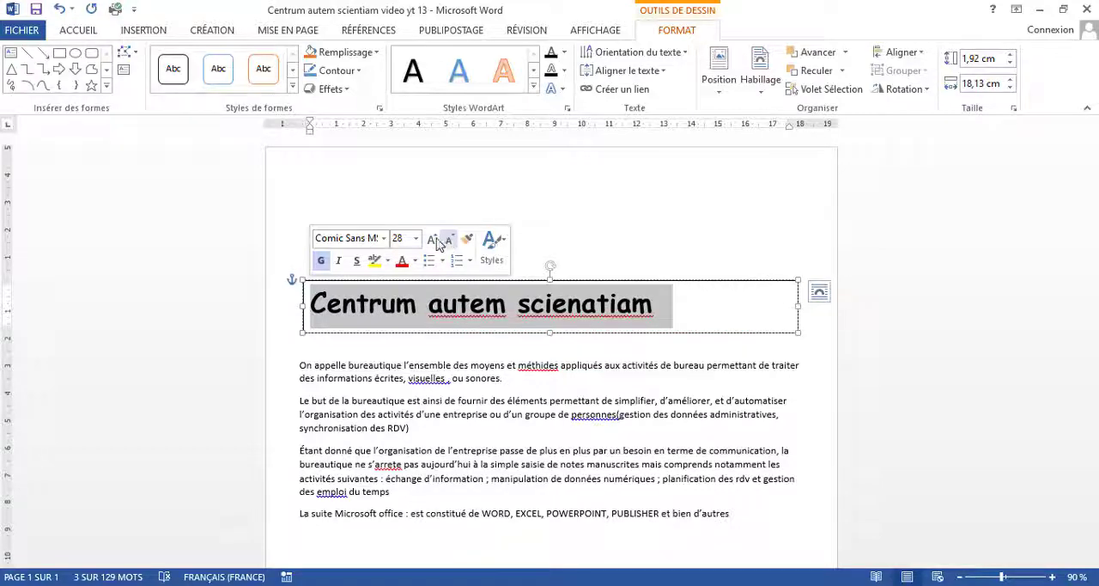
left_click(433, 241)
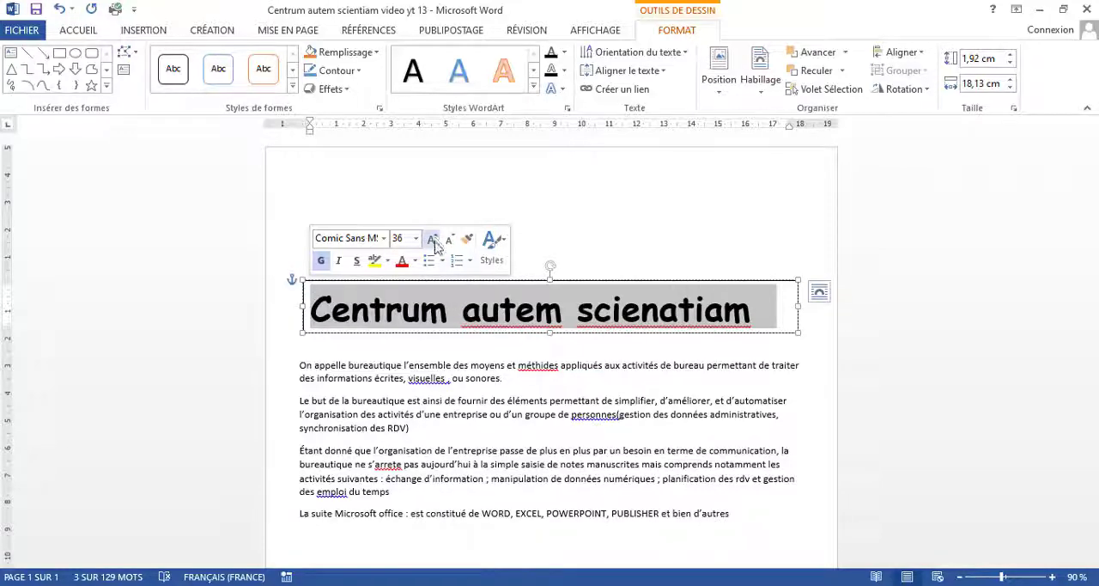
left_click_drag(551, 334, 560, 341)
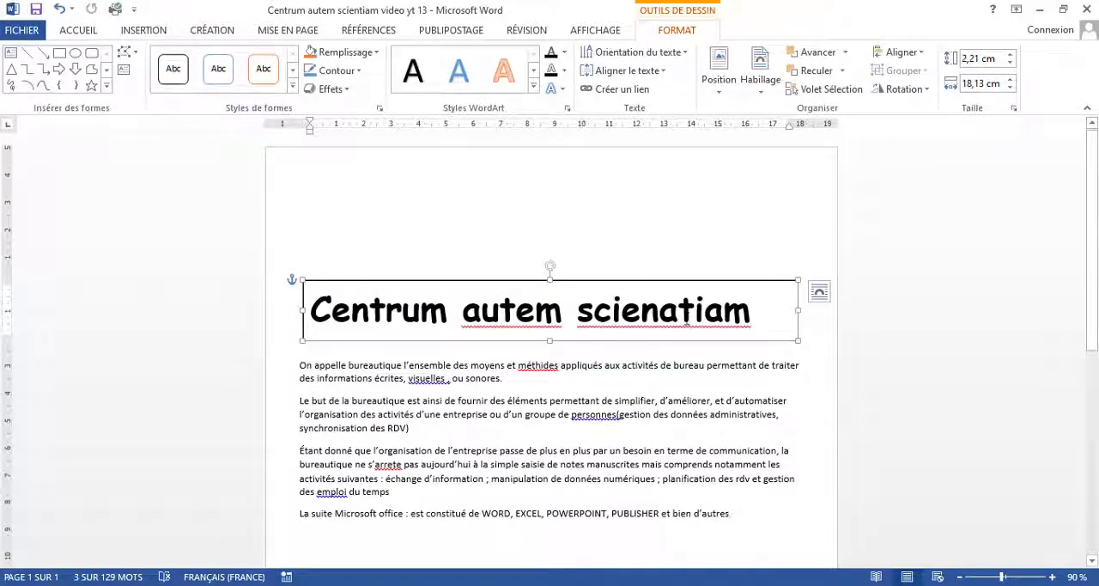
Step: Correct the title's last word to "scientiam" and convert the whole title to uppercase
left_click(679, 318)
key("BackSpace")
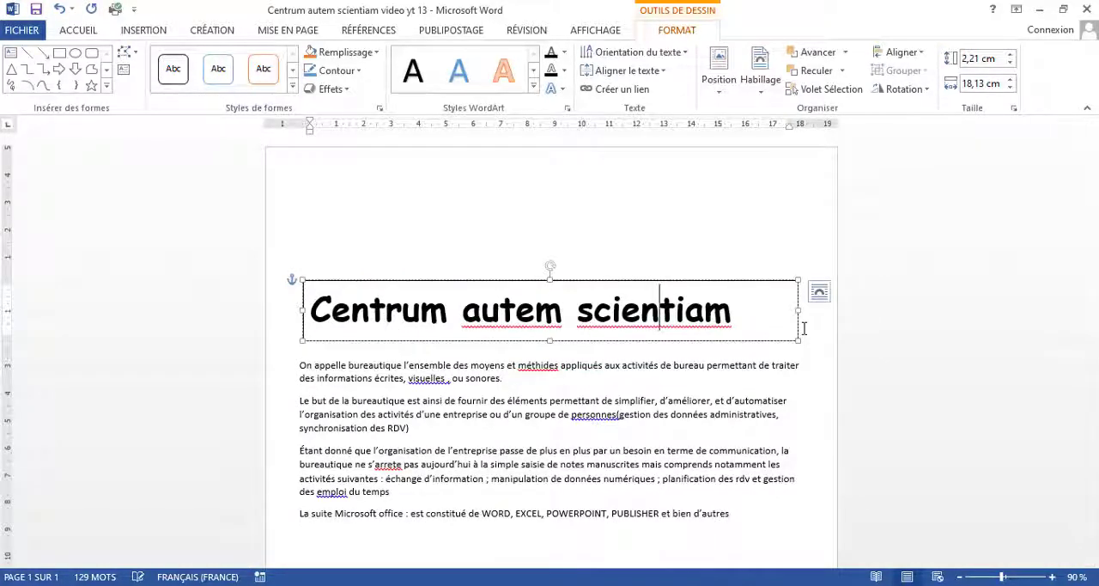
double_click(728, 313)
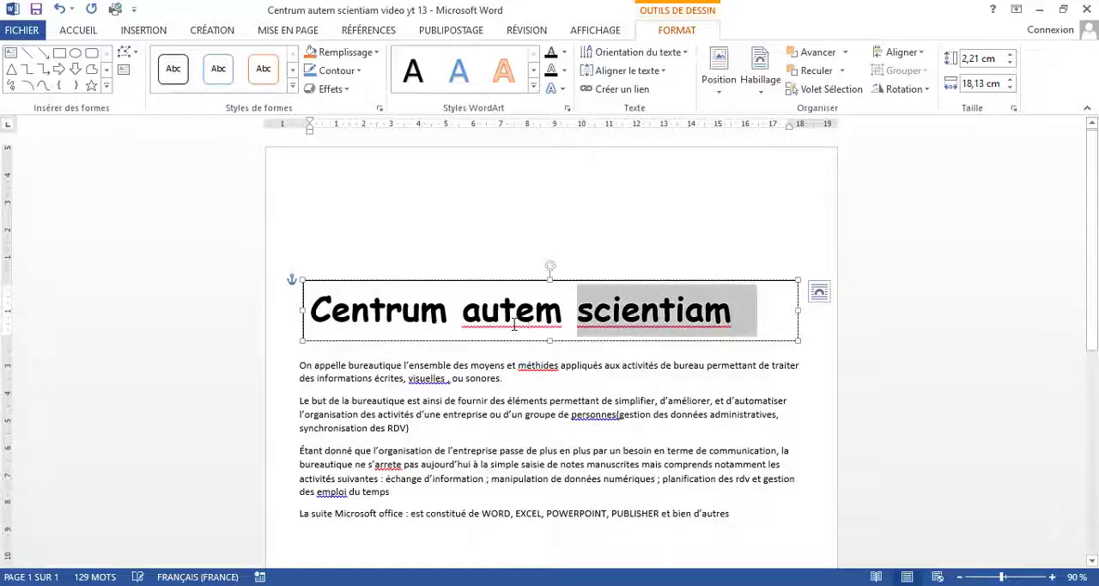
left_click_drag(514, 324, 413, 338)
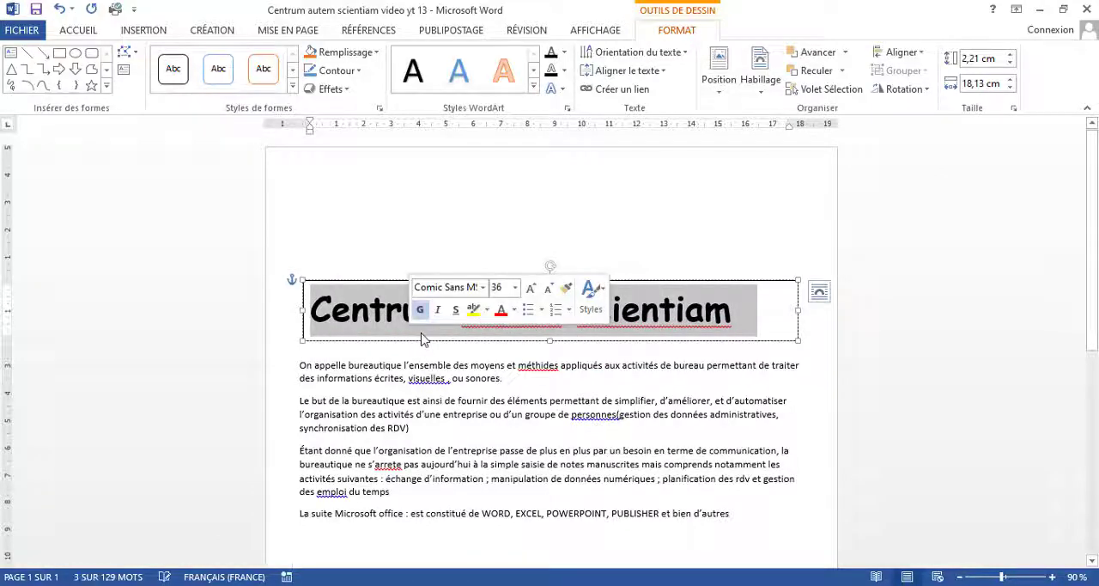
left_click(79, 31)
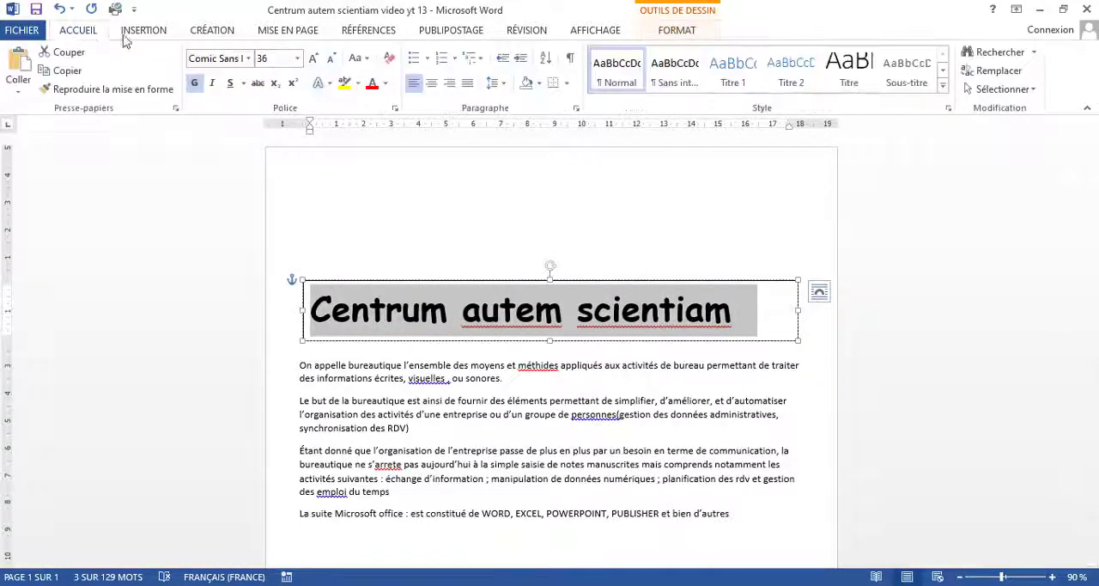
left_click(365, 59)
left_click(378, 113)
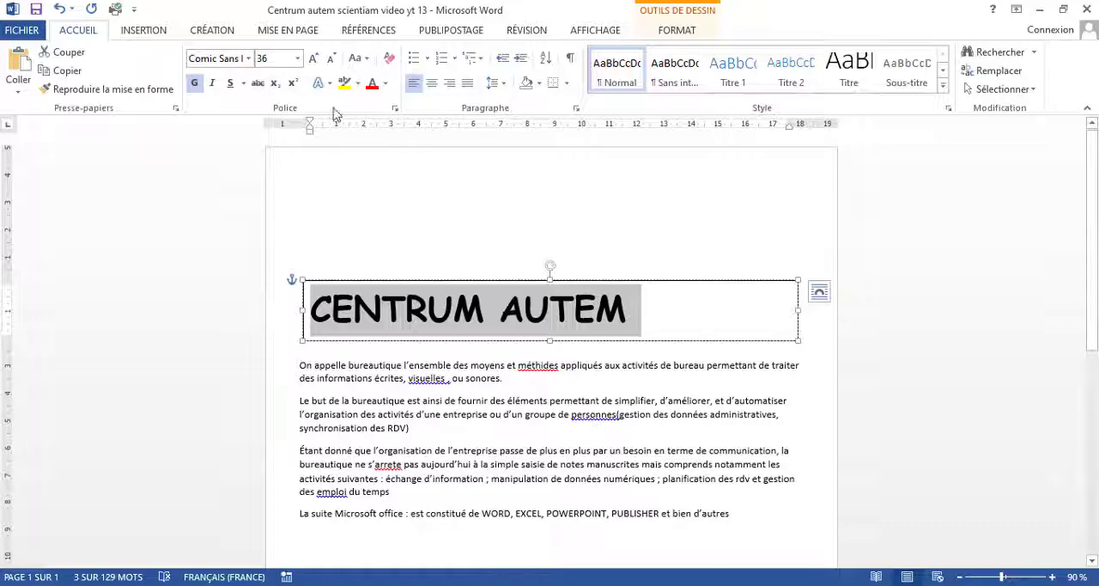
Step: Reduce the title text to 28 pt and centre it in the text box
left_click(331, 58)
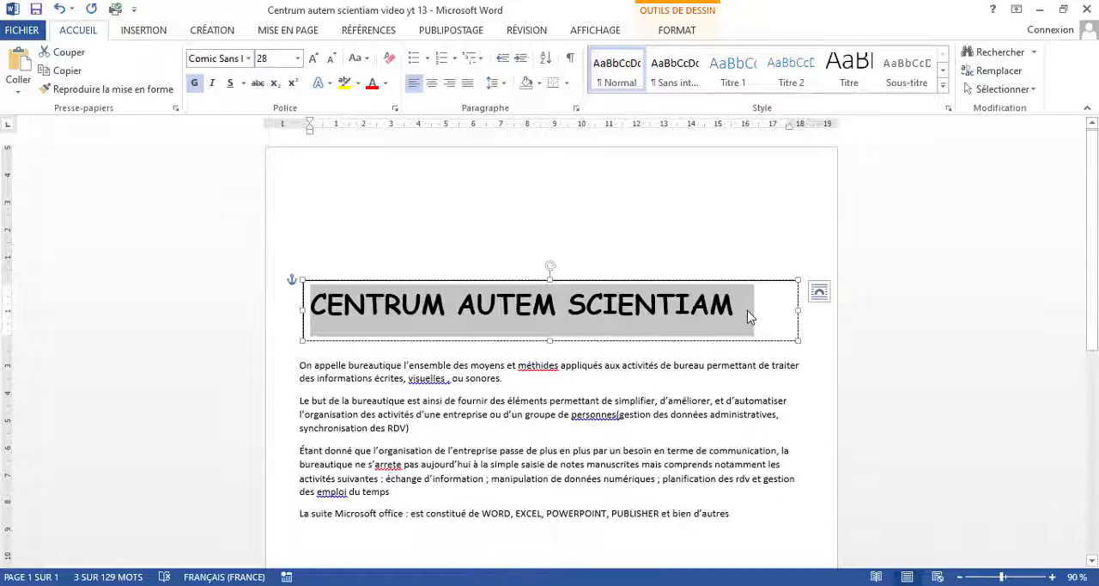
left_click(434, 84)
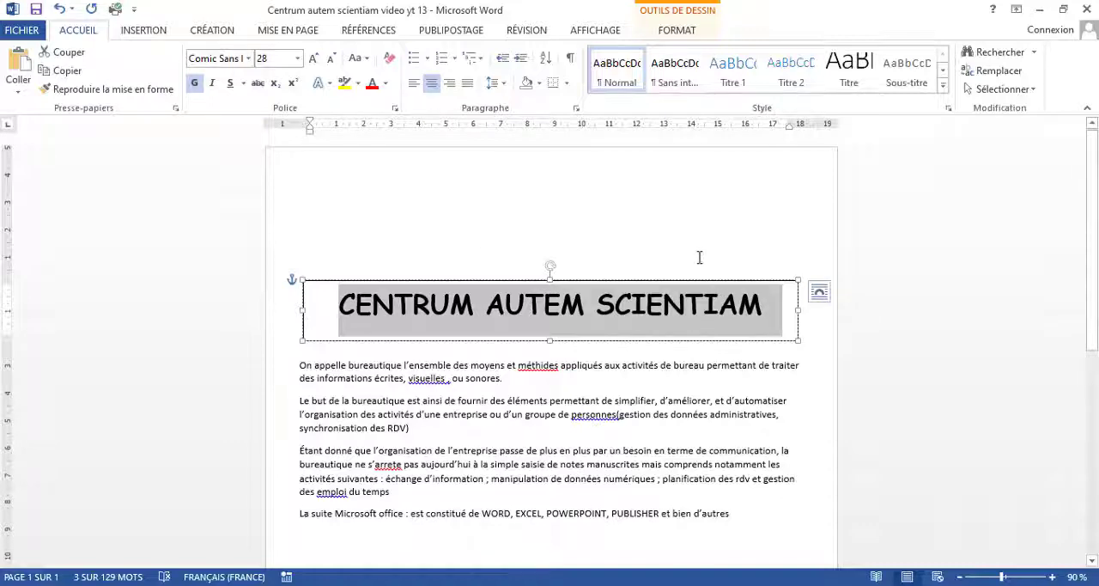
left_click(610, 218)
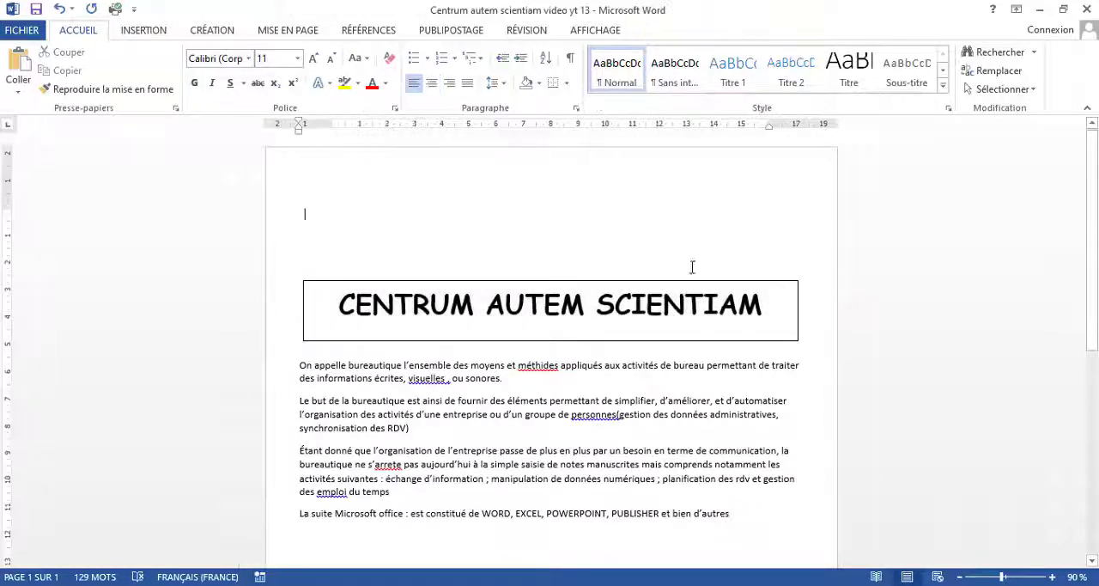
Step: Apply the blue WordArt style to the whole title in the text box
left_click(779, 303)
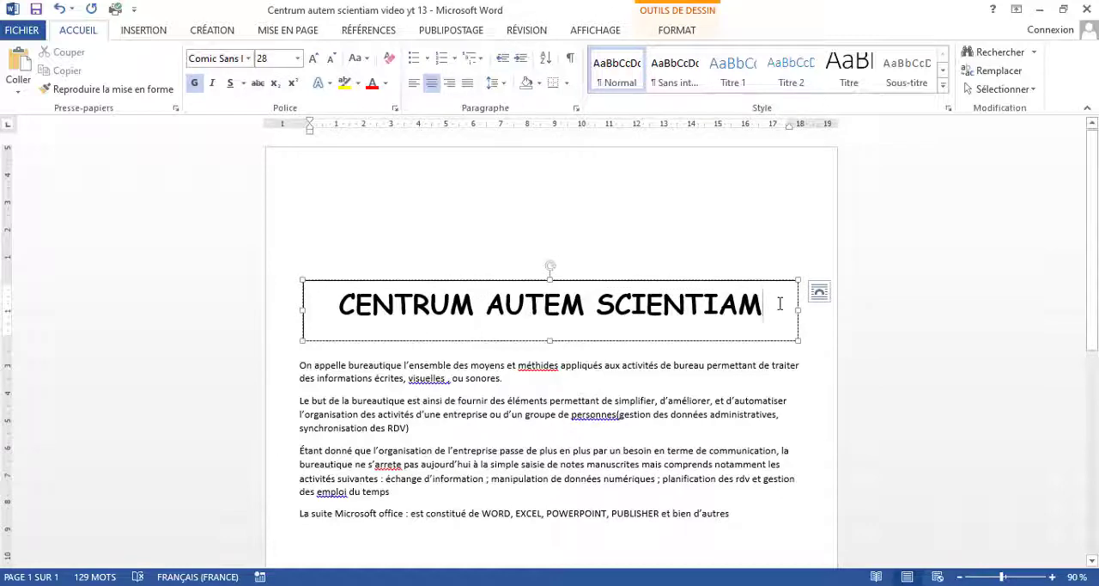
left_click_drag(780, 303, 385, 318)
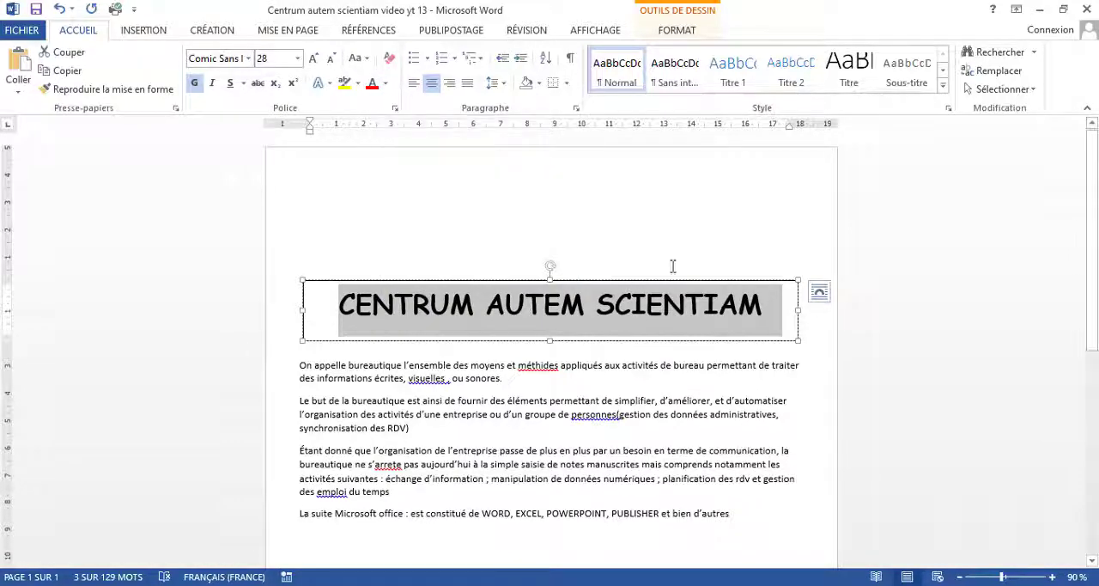
left_click(678, 31)
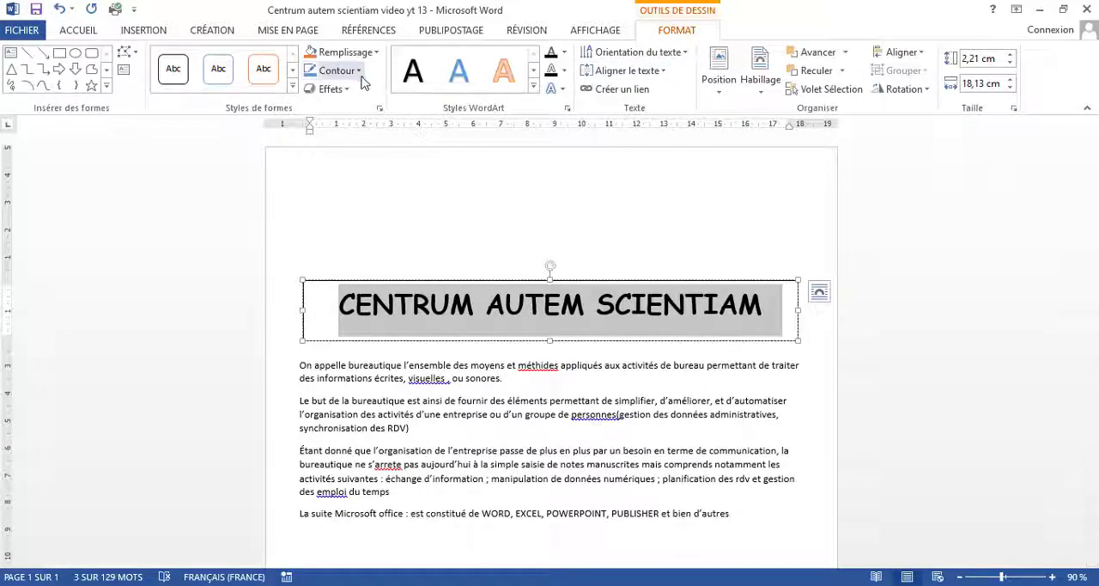
left_click(461, 76)
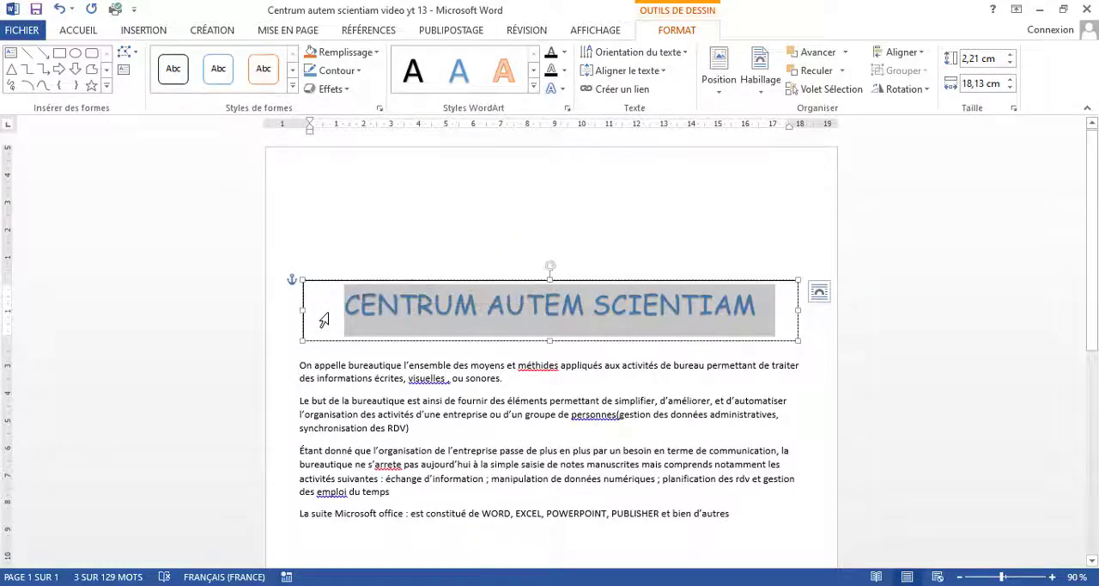
left_click(382, 202)
left_click(321, 331)
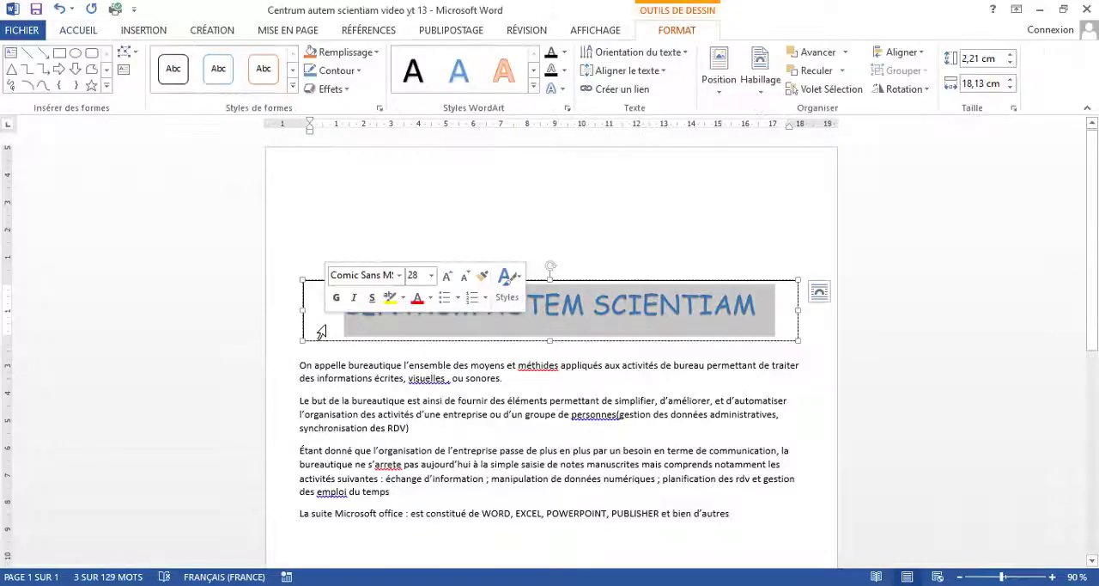
left_click(460, 193)
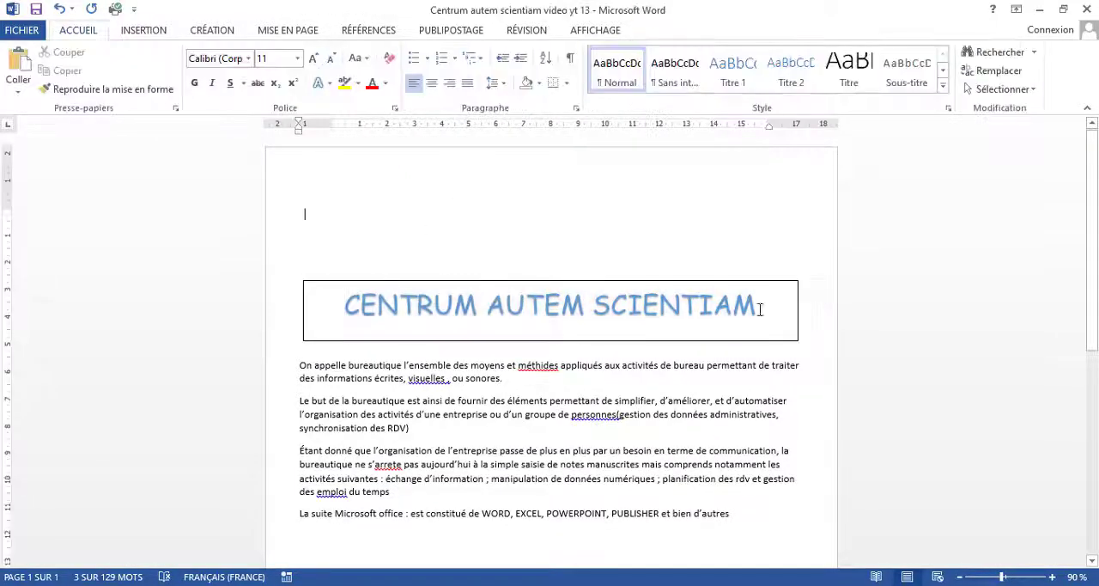
Step: Fill the title text box with the standard dark red colour
left_click(788, 309)
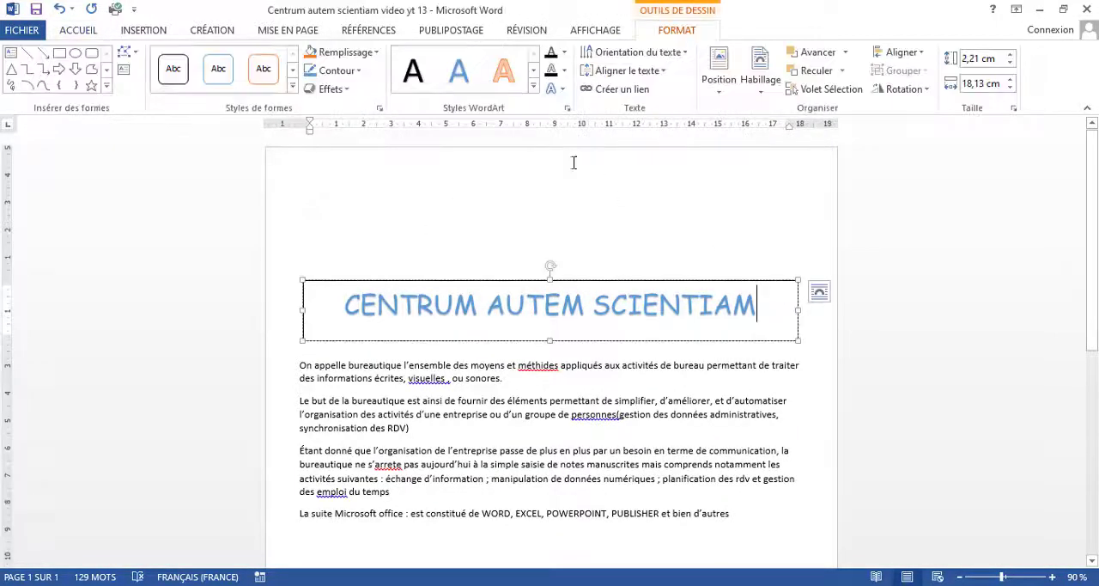
left_click(375, 53)
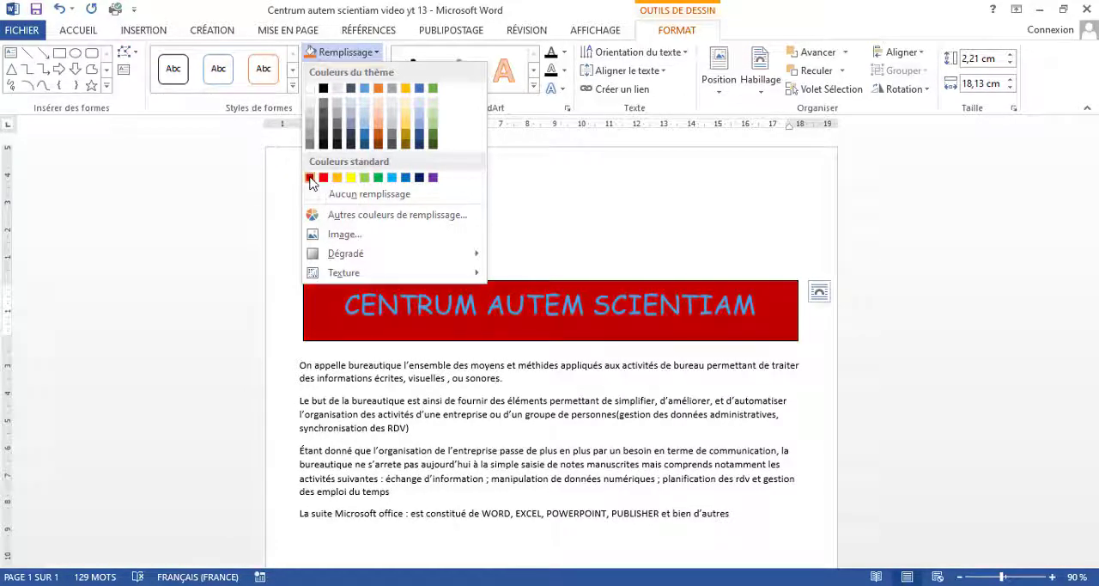
left_click(311, 178)
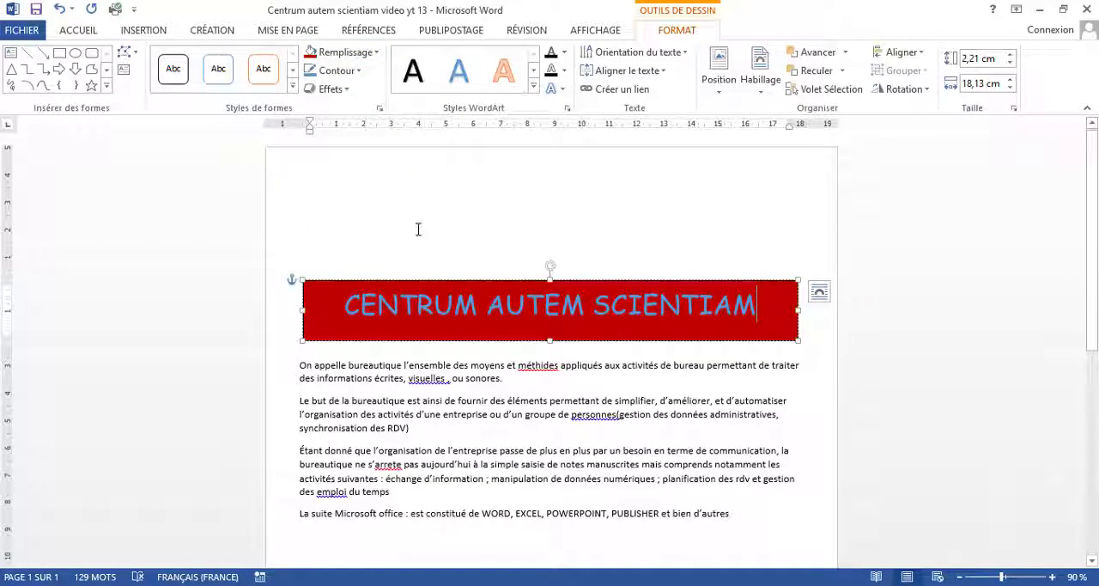
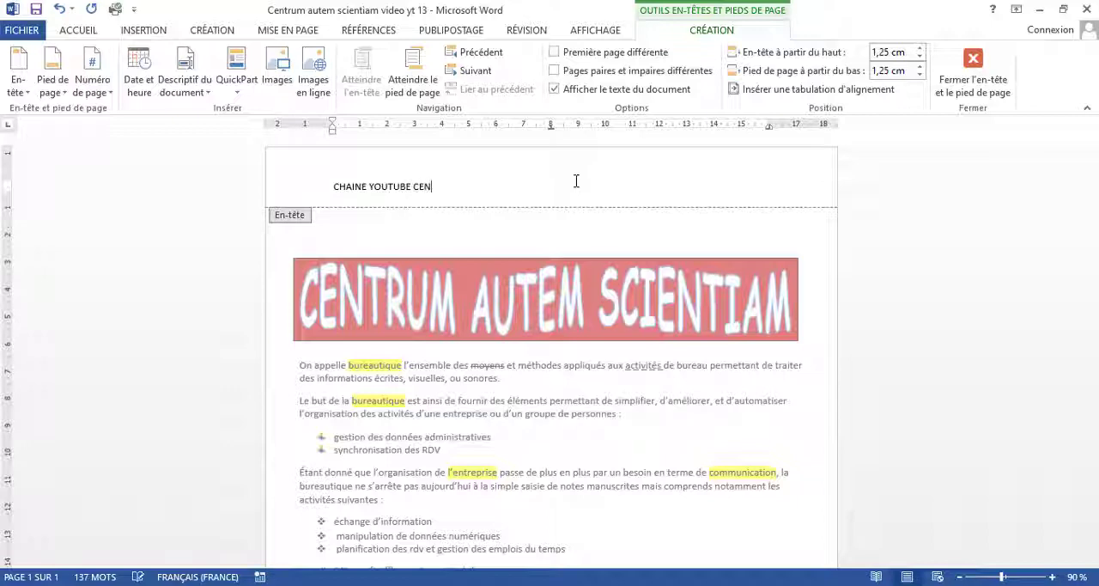
Step: Complete the header text as "CHAINE YOUTUBE CENTRUM AUTEM SCIANTIAM ABONNEZ VOUS POUR NE PAS RATER LES PROCHAINES VIDEOS QUI VOUS ENRICHIRONT ENCORE ET ENCORE"
type("AUTEM SCIANTIAM ABONNEZ VOUS P")
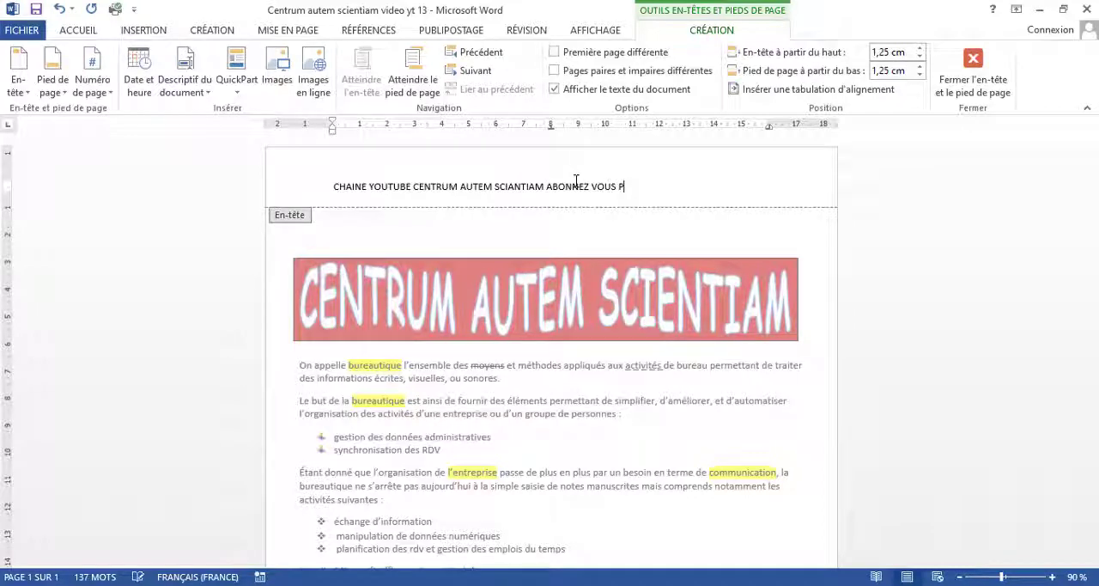
type("OUR NE ")
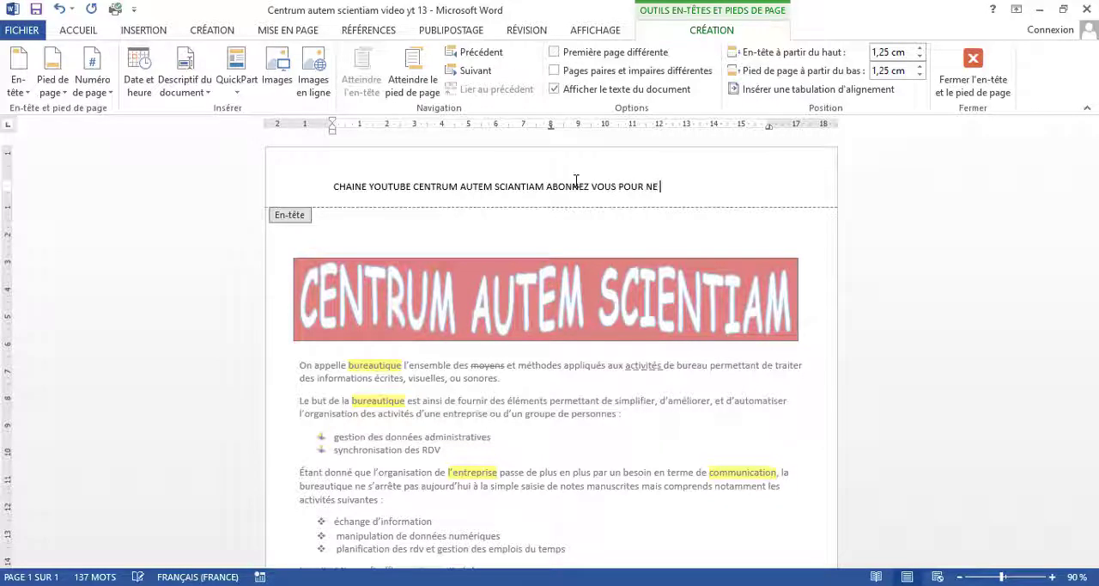
type("PAS RATER LES PROCHA")
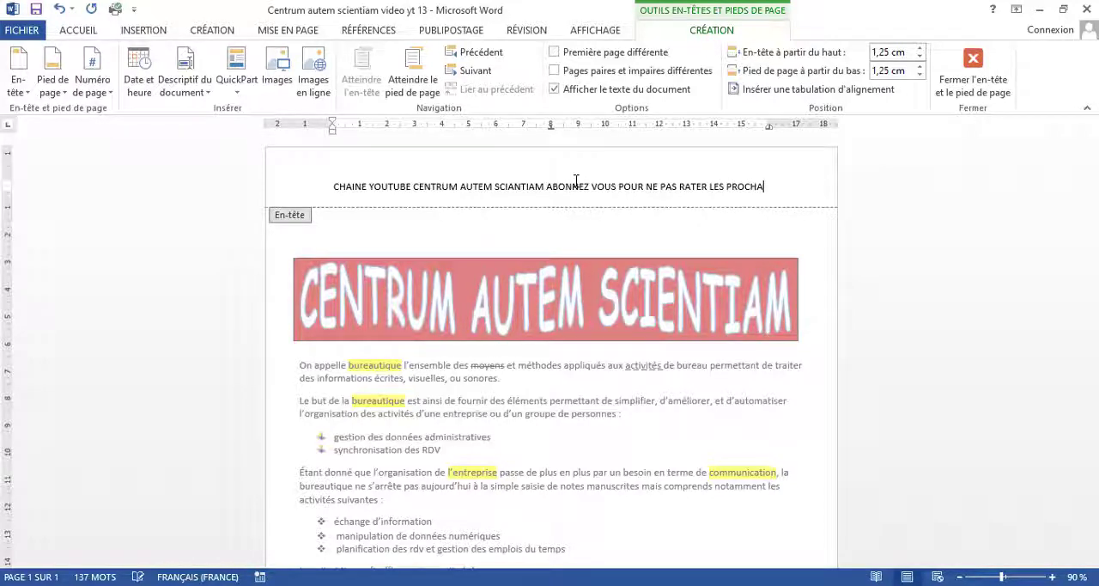
type("INES V")
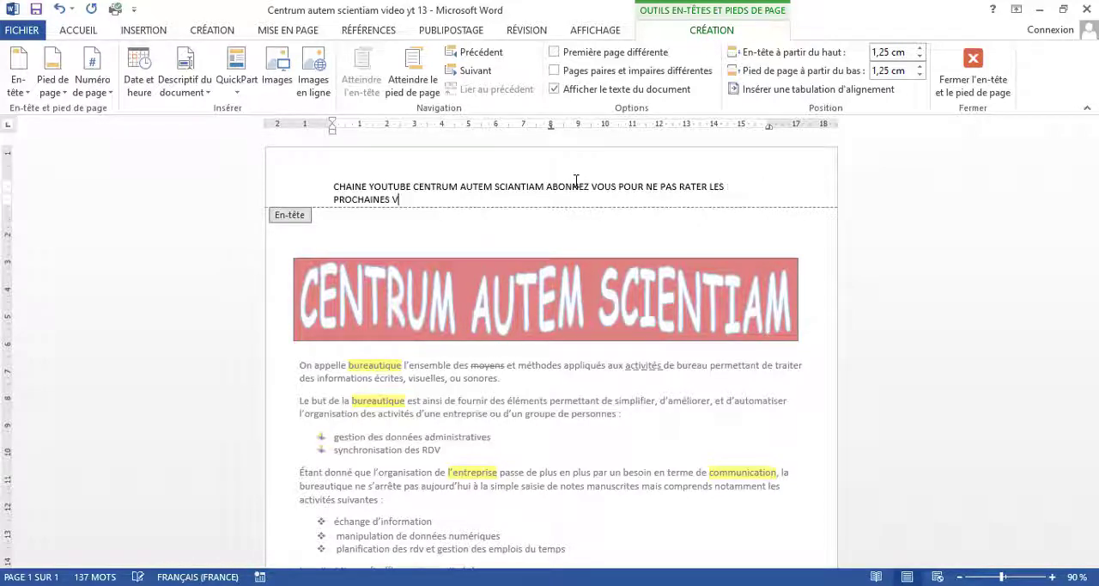
type("IDEOS QUI")
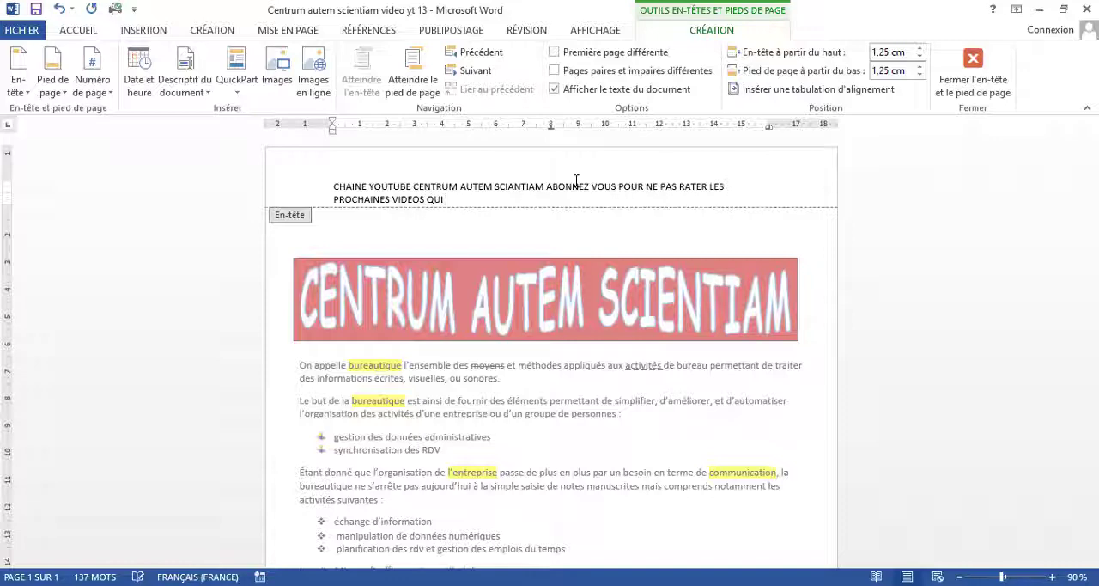
type("VO")
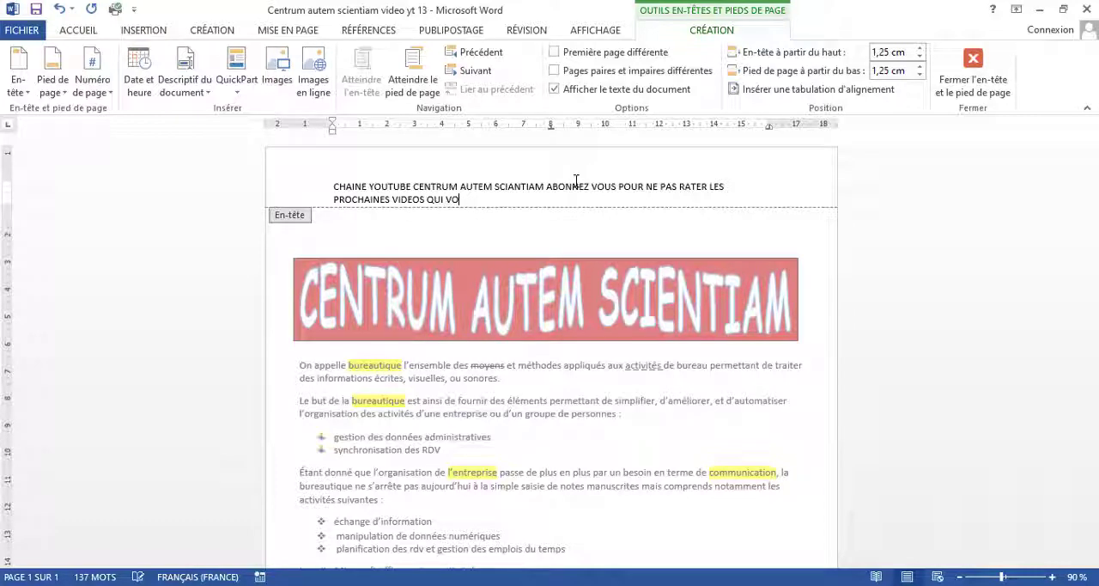
type("NUS")
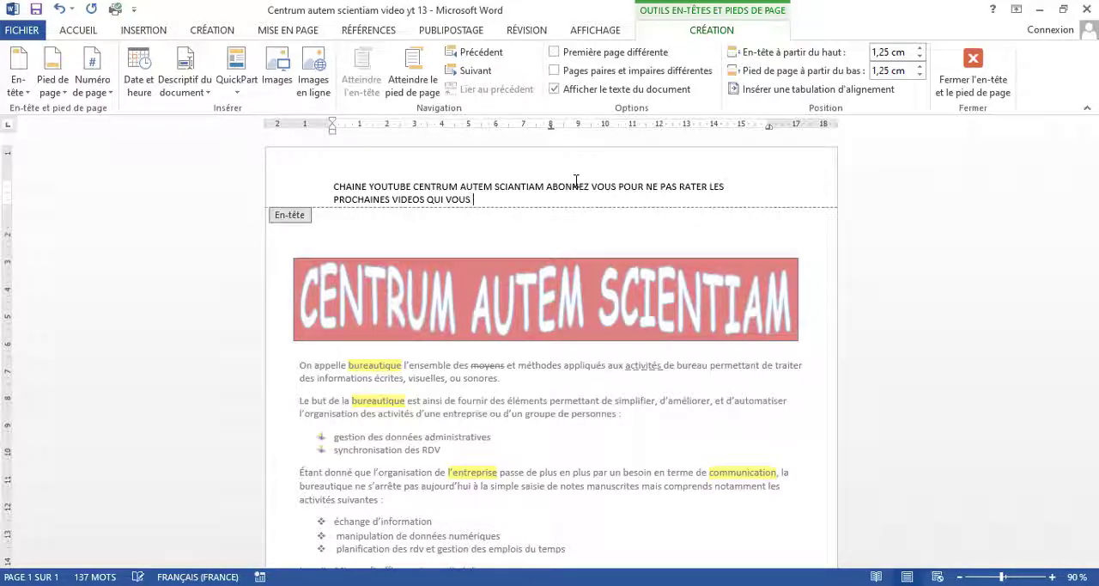
type(" ENRICHIRONT ENCOR")
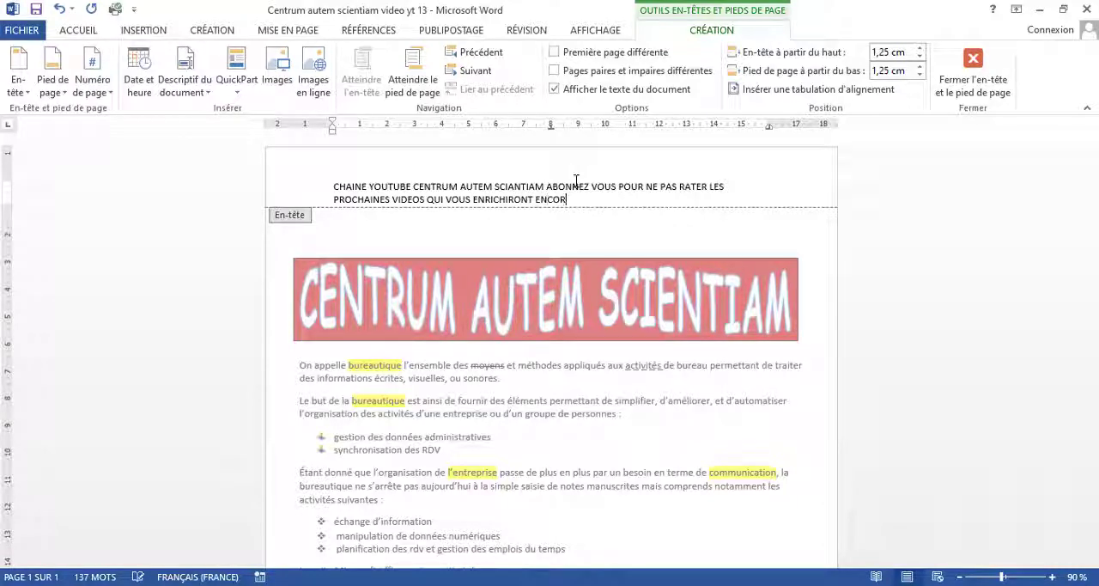
type("E ET ENCORE")
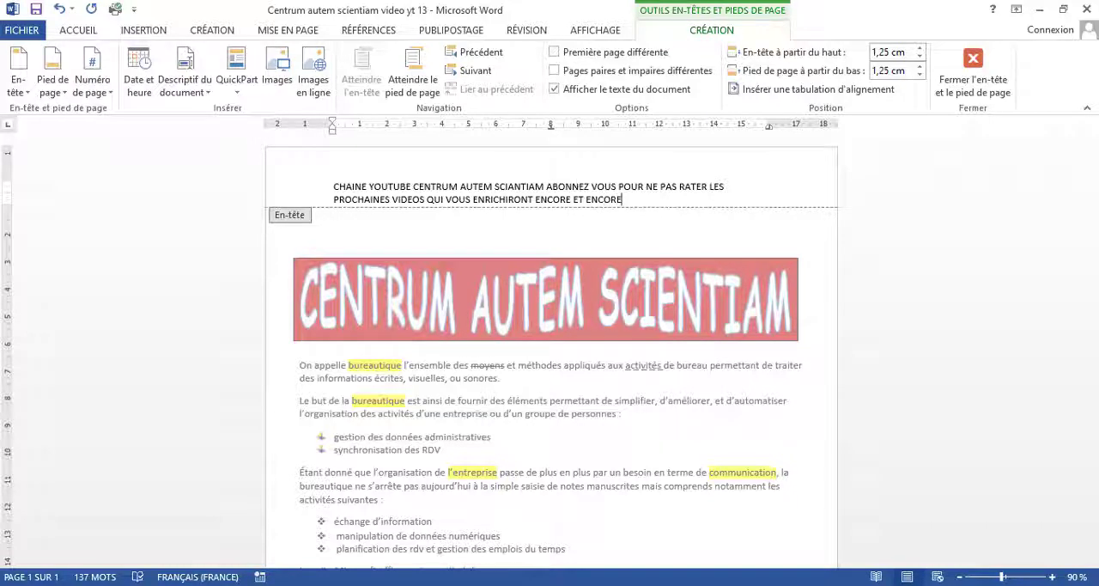
Step: Format the whole header text in Comic Sans MS, bold and italic, at 14 pt
left_click_drag(627, 199, 331, 181)
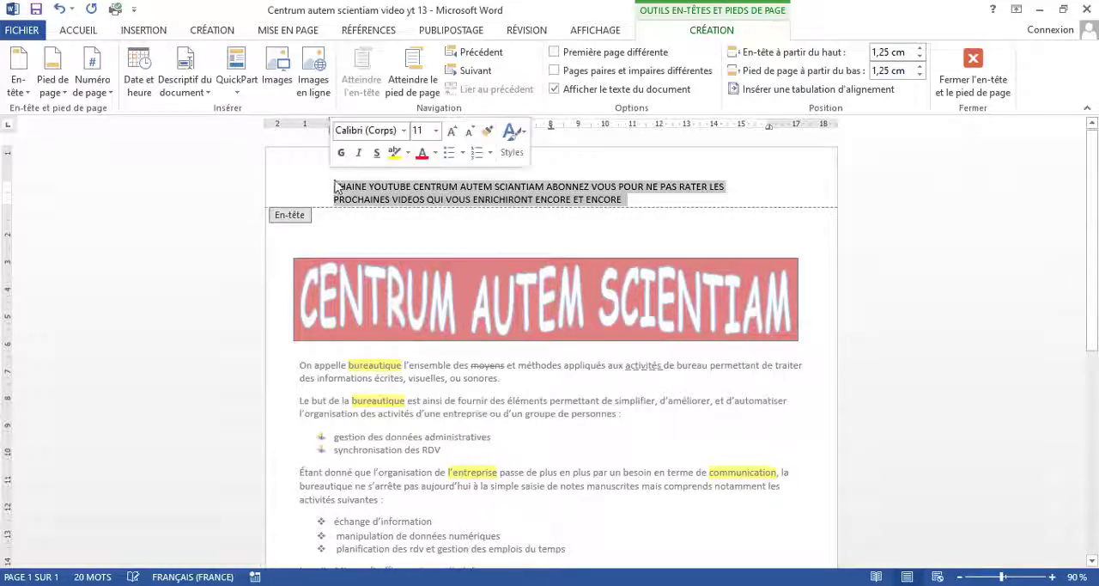
left_click(406, 130)
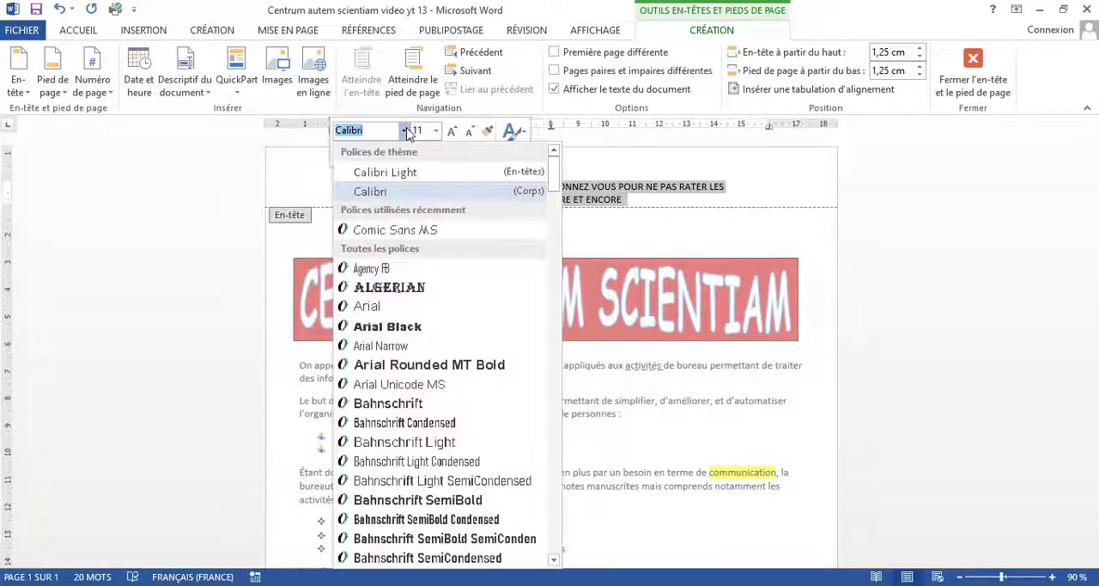
left_click(420, 229)
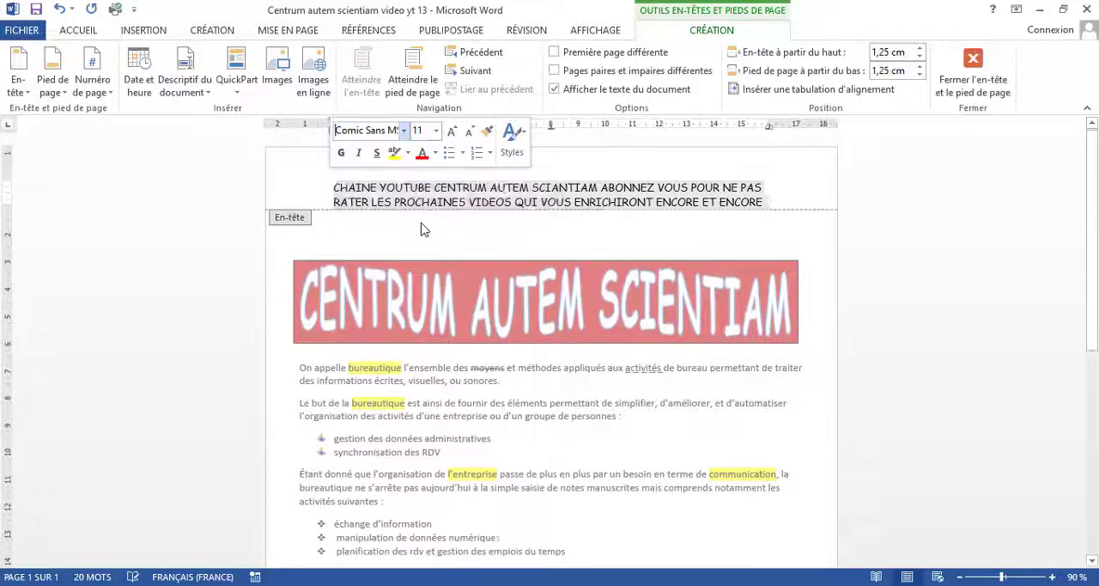
left_click(347, 159)
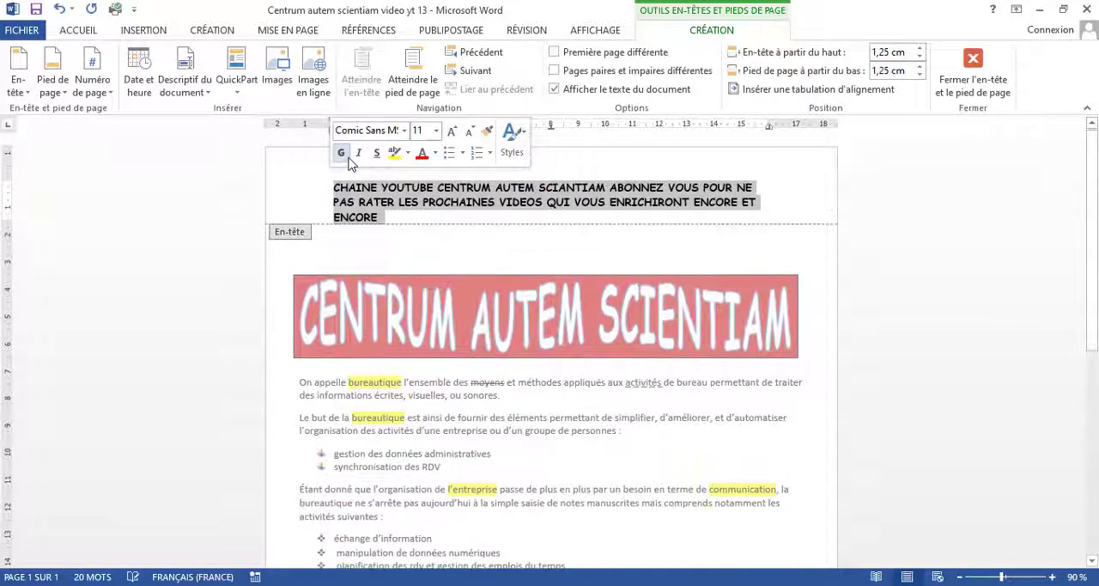
left_click(363, 157)
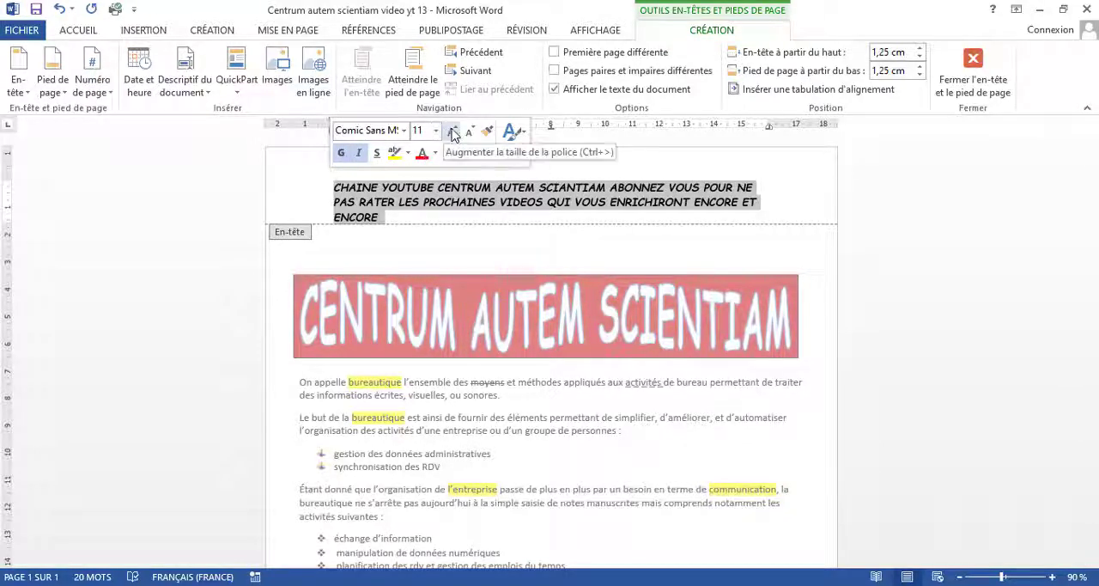
left_click(452, 133)
left_click(452, 132)
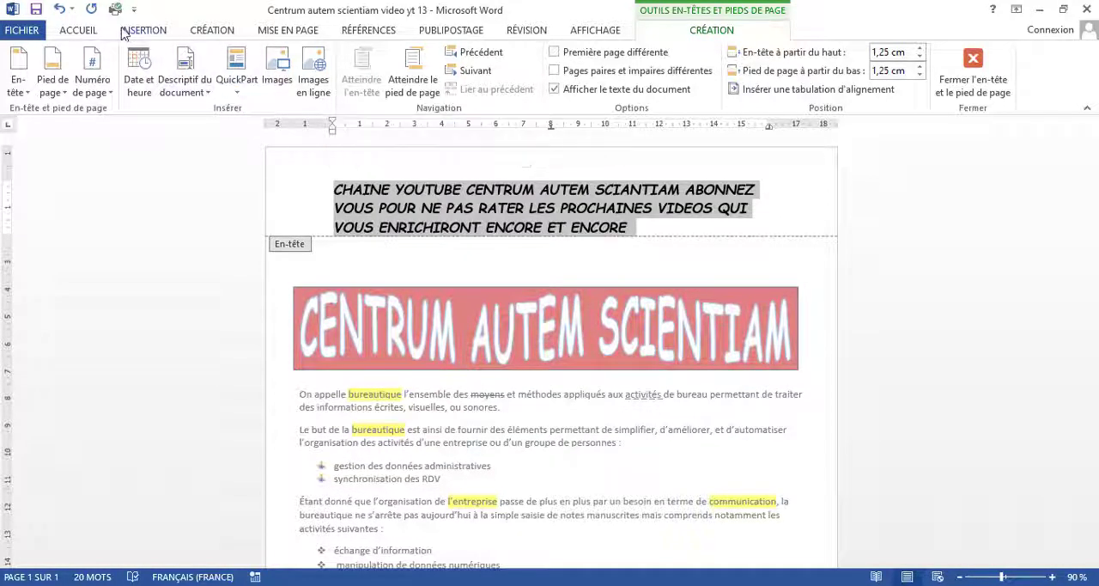
Step: Centre the header text, keeping it at 14 pt, and return to editing the document body
left_click(93, 32)
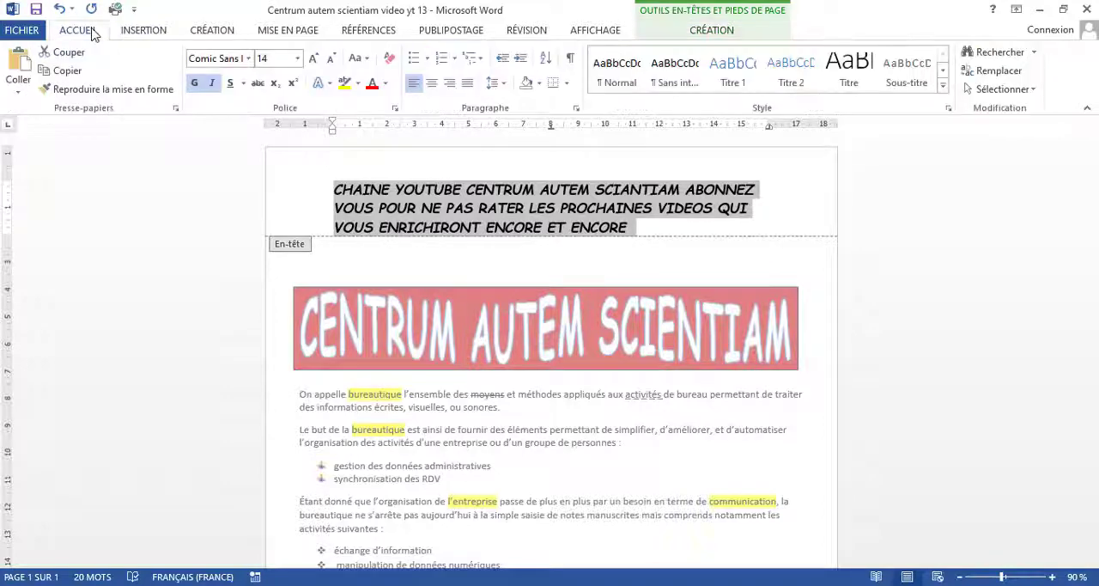
left_click(431, 83)
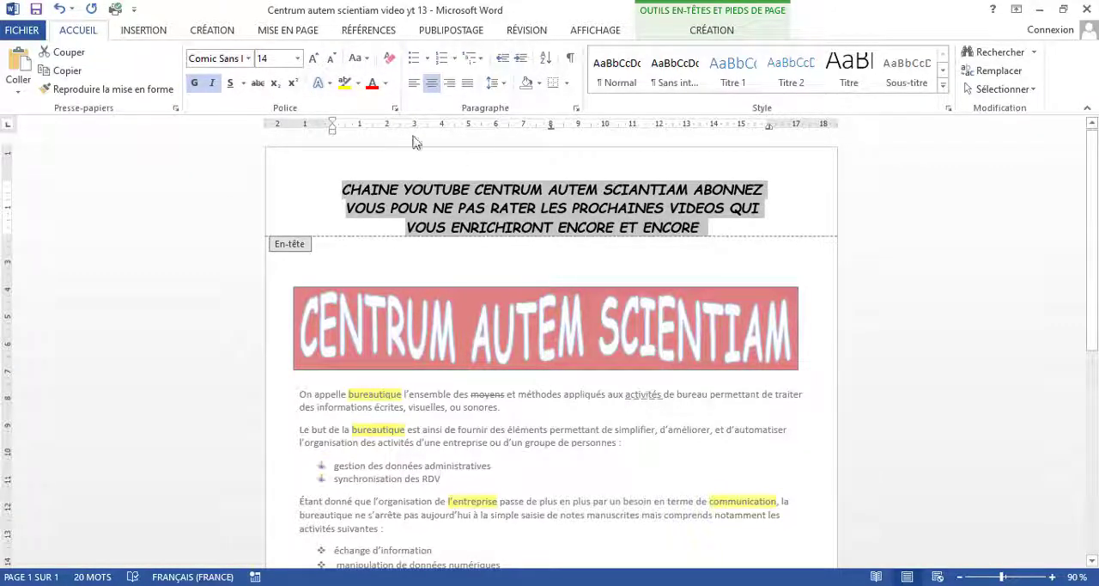
left_click(315, 58)
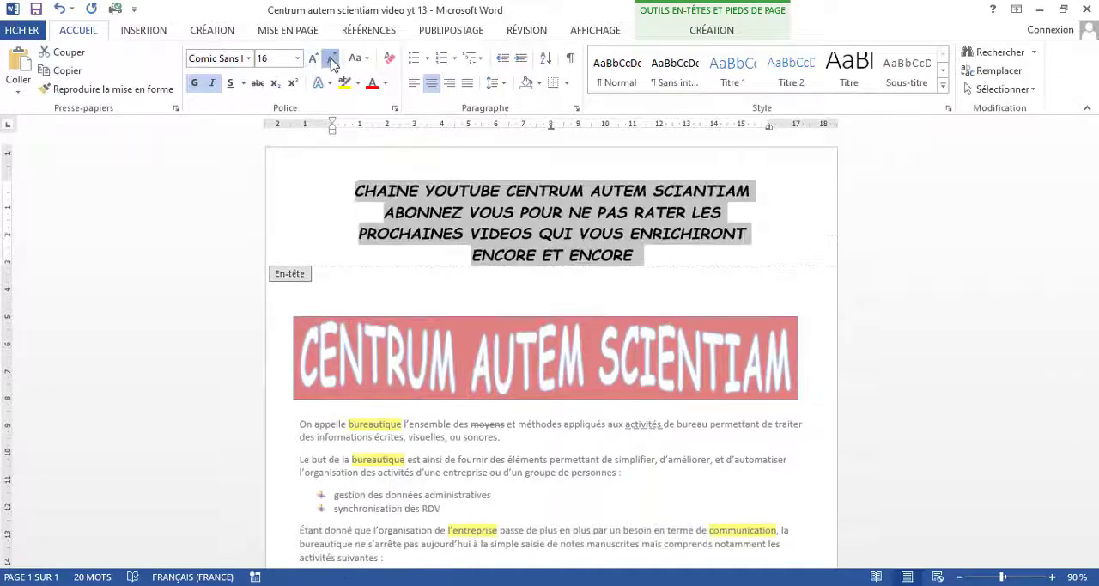
left_click(331, 58)
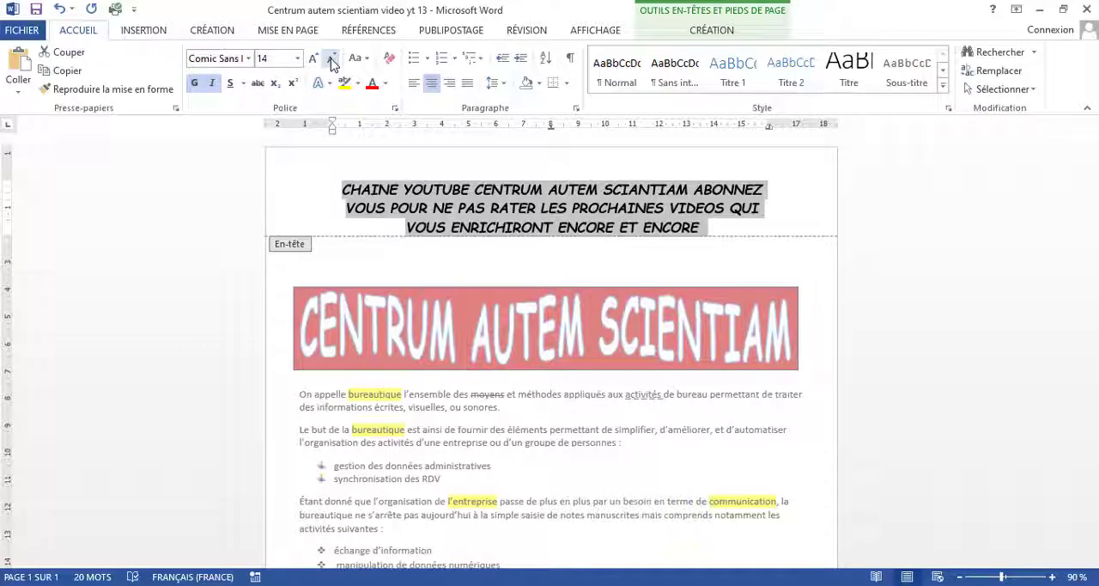
double_click(619, 275)
Step: Add blank lines after the last list item "et bien d'autres" until a second page starts, and check the header on that page
scroll(615, 259, "down", 8)
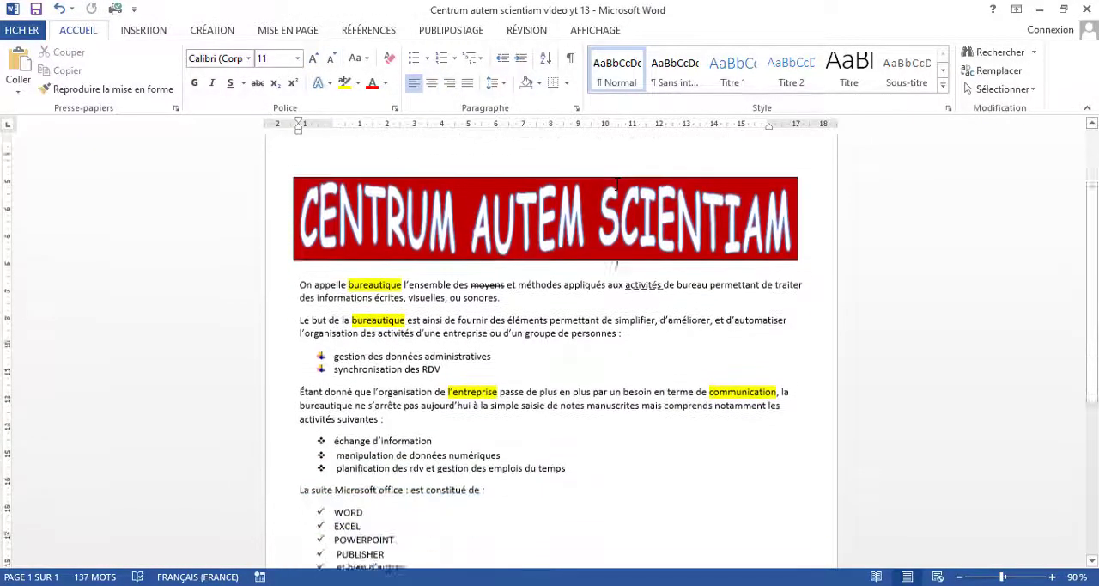
scroll(616, 259, "up", 1)
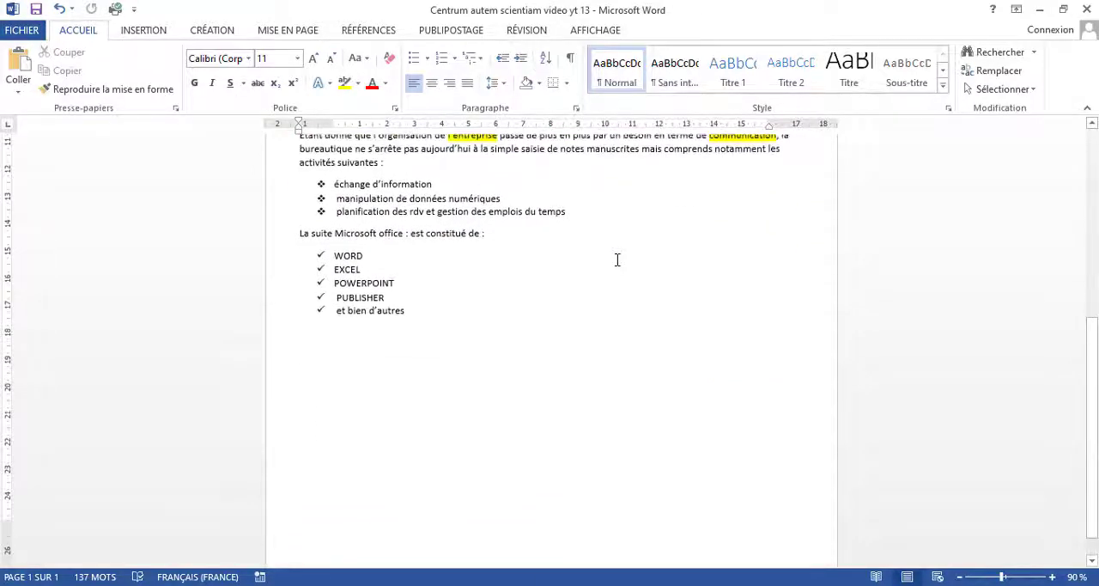
left_click(476, 314)
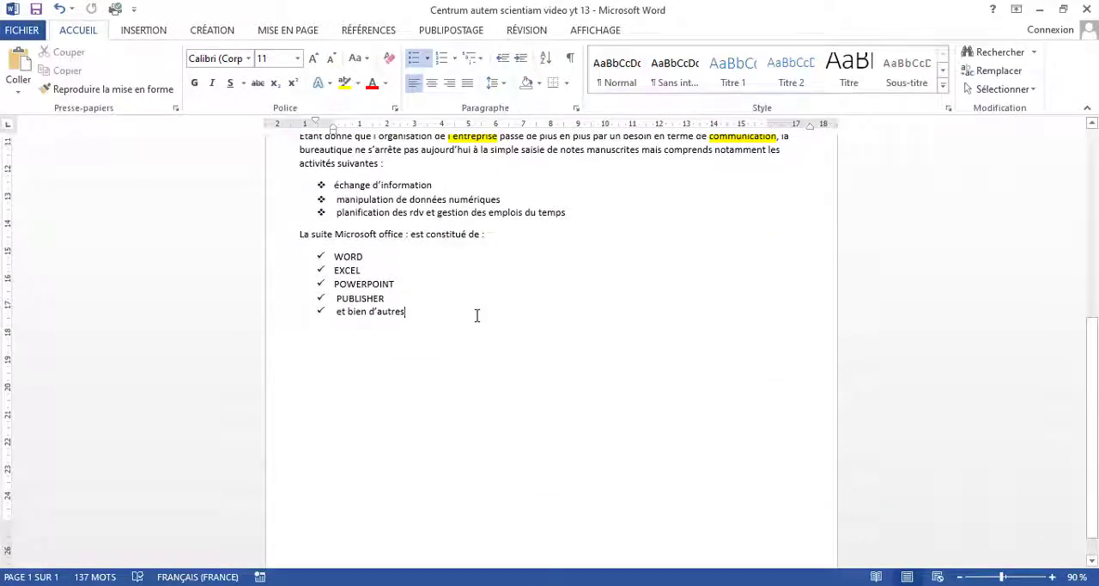
key("Return")
key("Return")
key("Return")
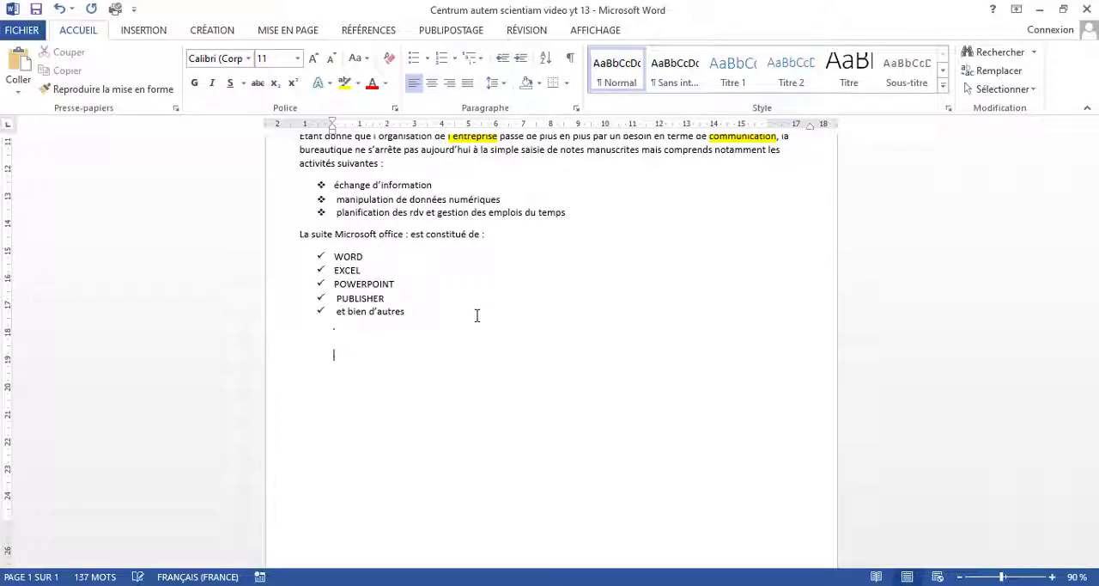
key("Return")
key("Return")
key("Return")
key("Return")
key("Return")
key("Return")
key("Return")
key("Return")
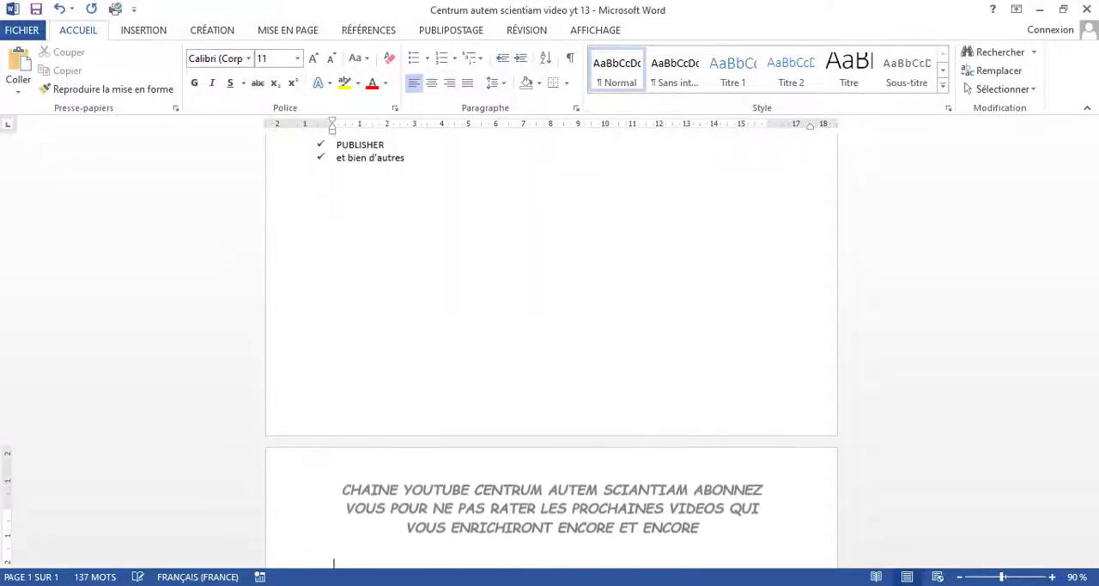
scroll(476, 315, "down", 1)
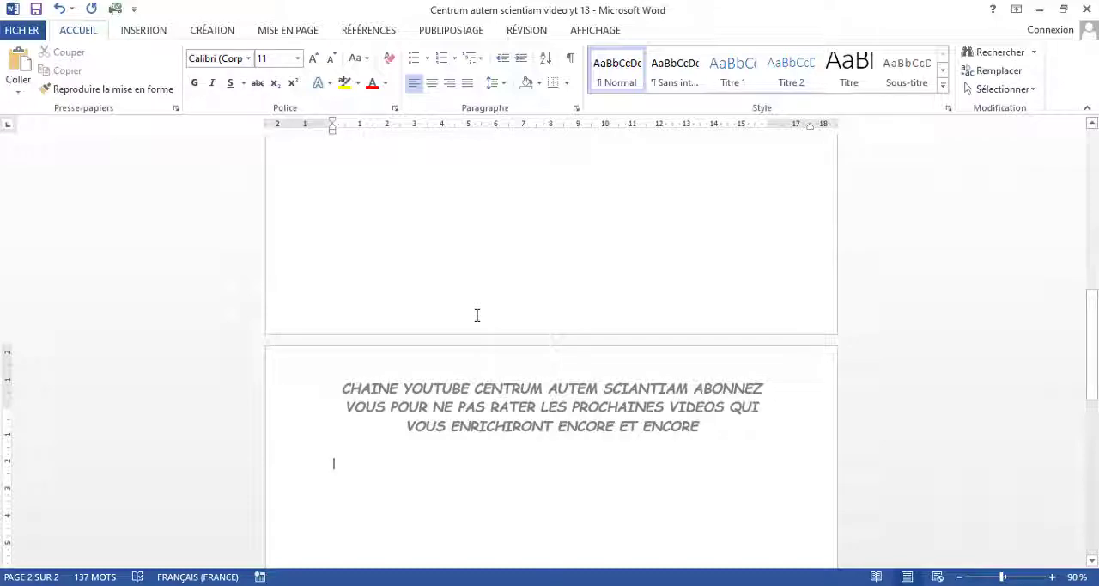
scroll(477, 315, "down", 10)
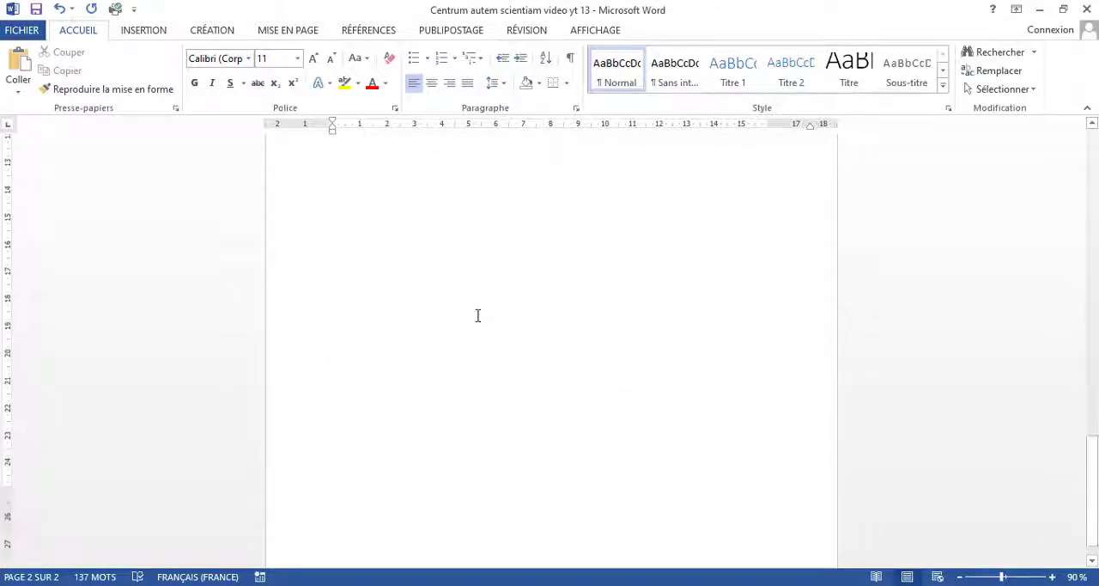
scroll(478, 315, "up", 15)
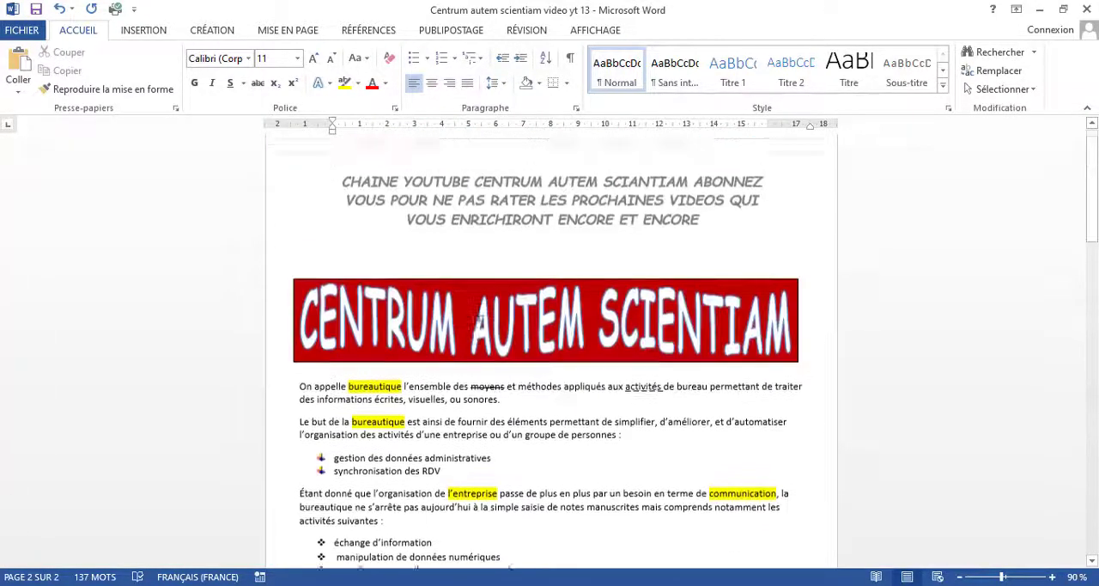
Step: Enlarge all the body text below the title, from "On appelle bureautique" to "et bien d'autres", to 14 pt
scroll(479, 315, "down", 2)
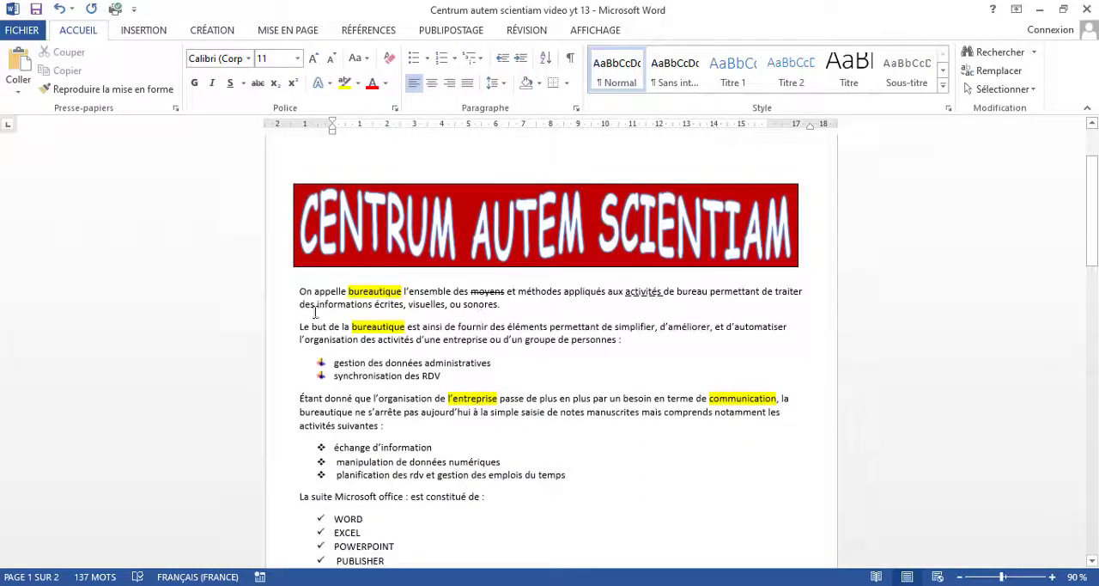
left_click_drag(300, 292, 645, 453)
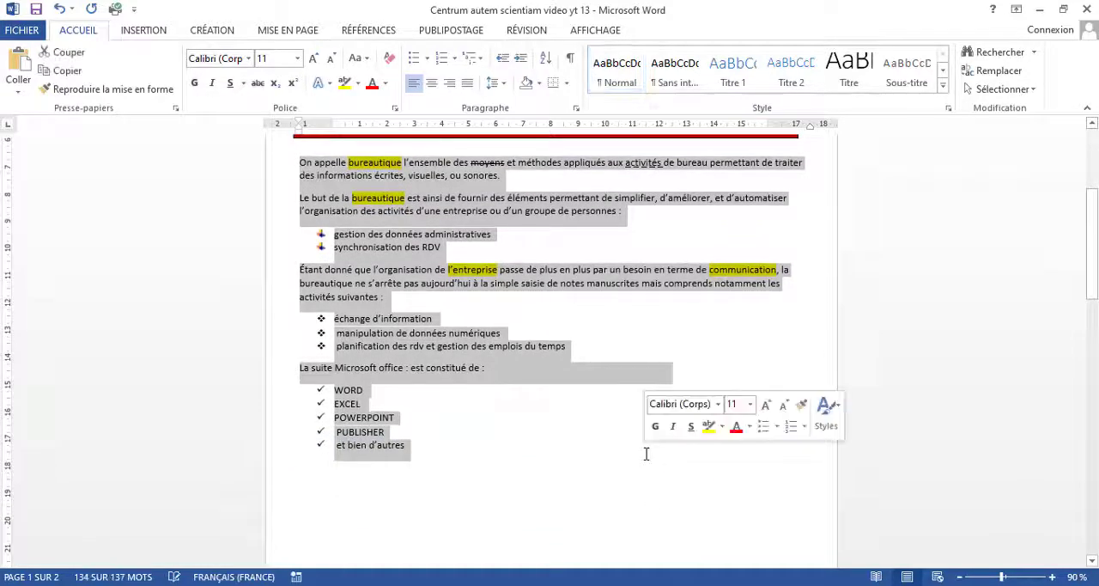
left_click(316, 57)
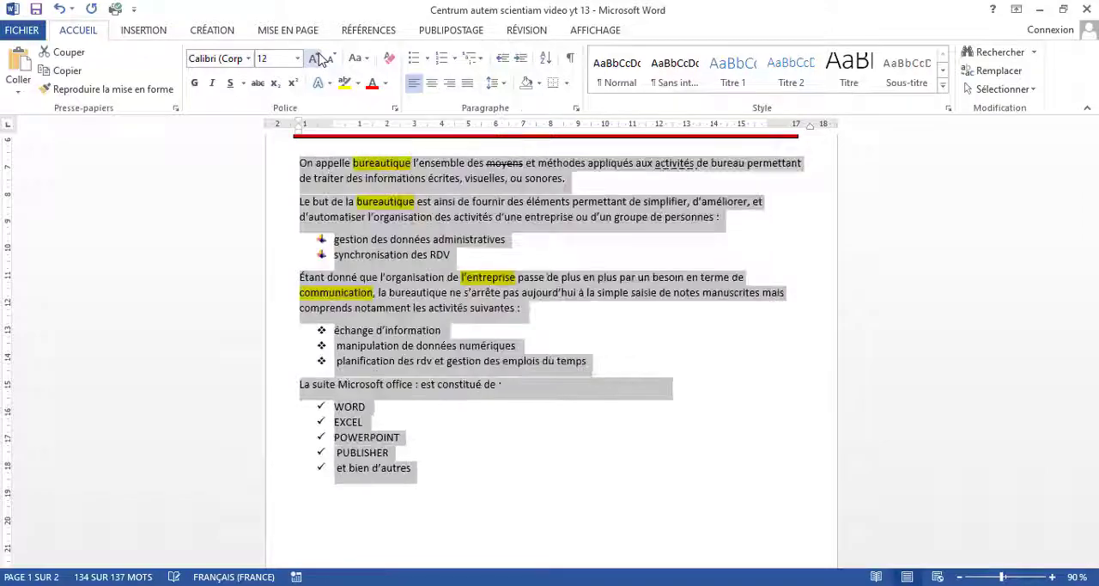
left_click(316, 58)
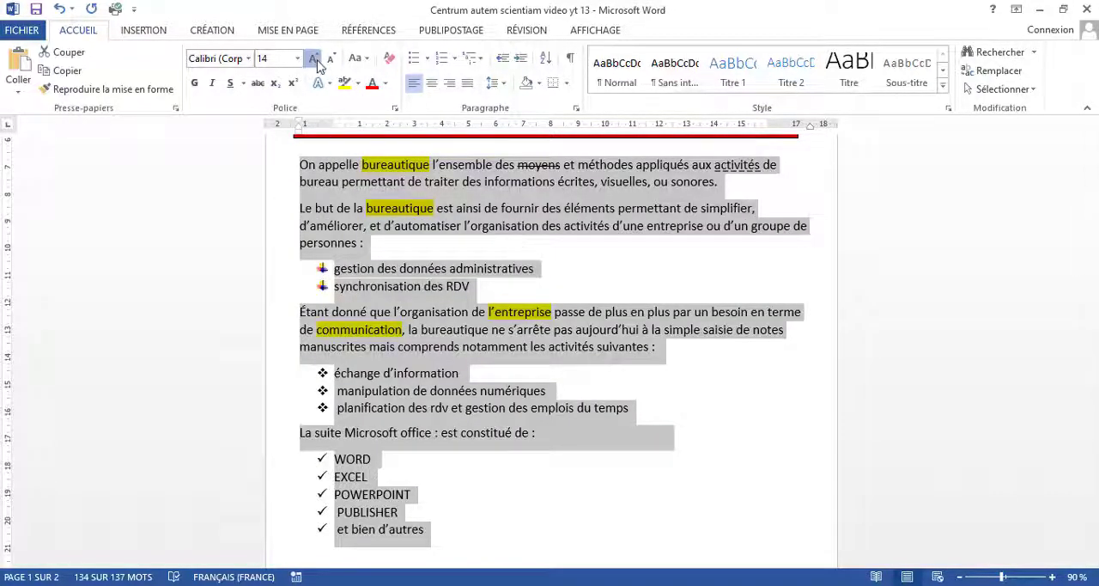
left_click(316, 60)
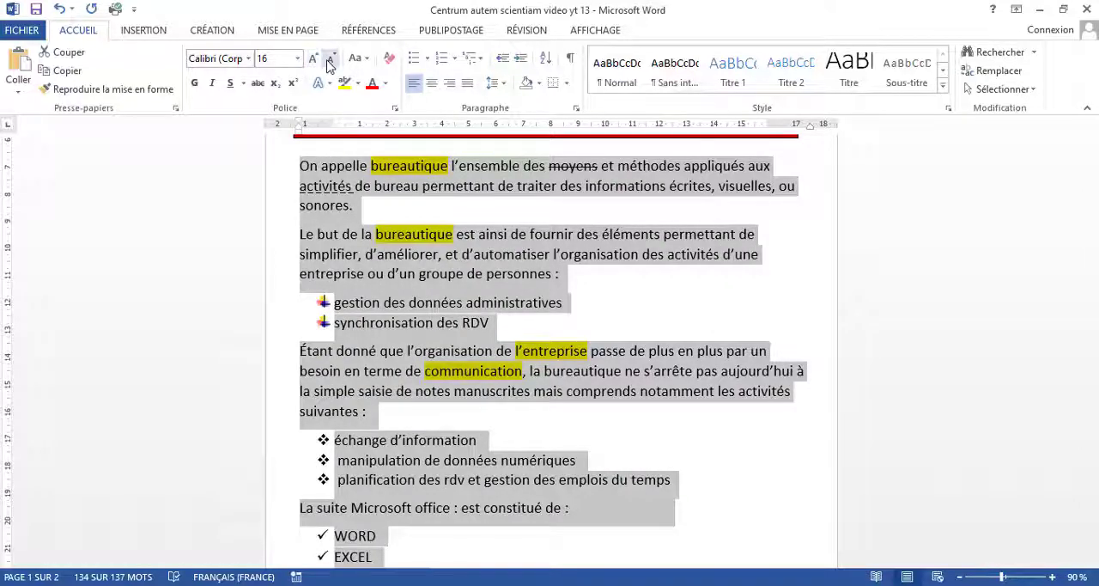
left_click(331, 59)
scroll(661, 475, "up", 2)
scroll(661, 475, "up", 3)
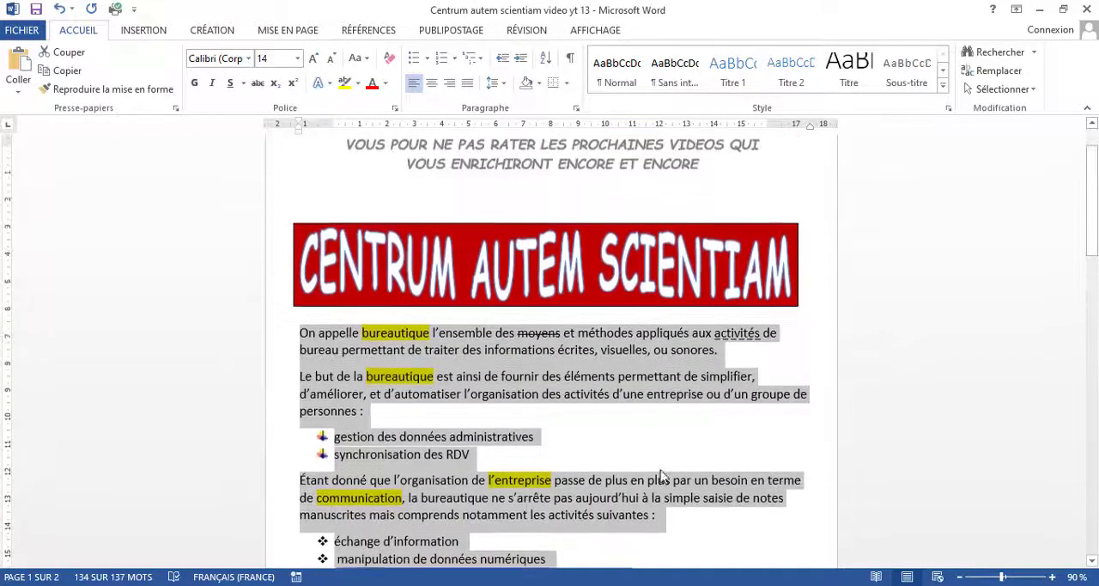
scroll(661, 475, "down", 5)
scroll(661, 475, "down", 1)
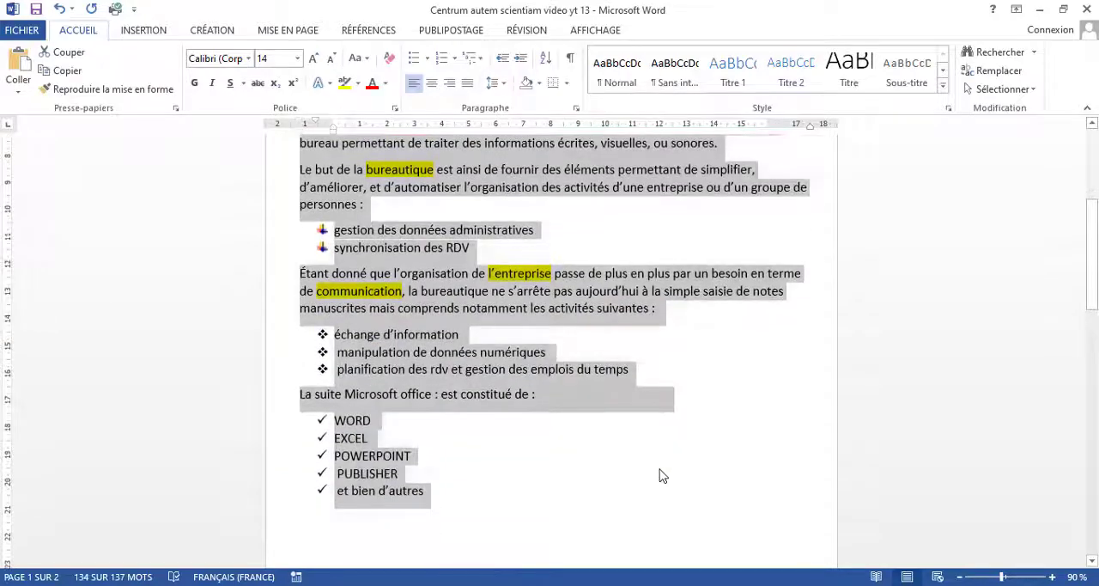
left_click(659, 473)
scroll(659, 471, "up", 6)
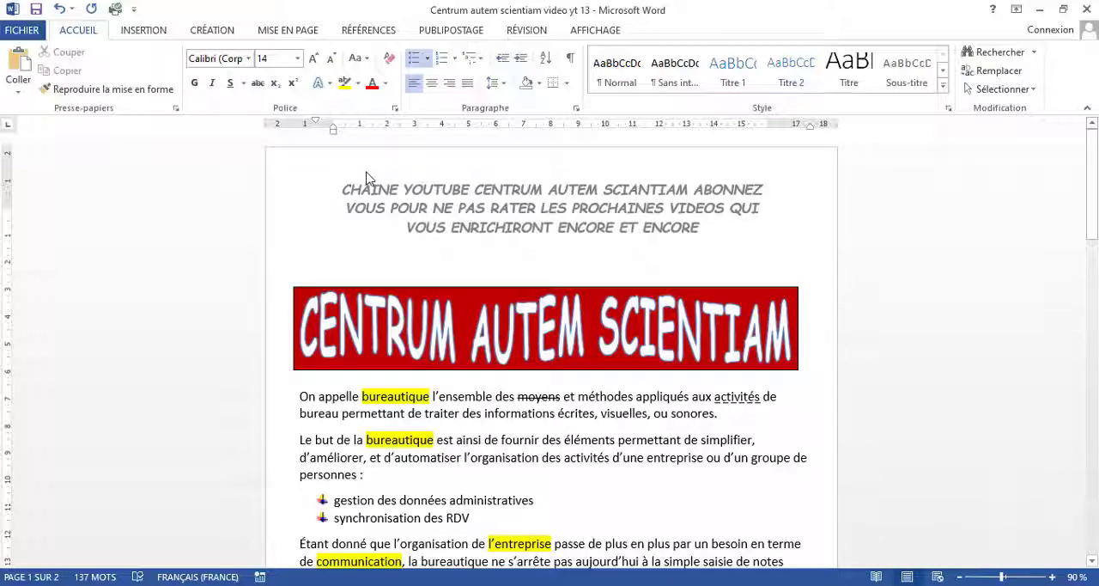
Step: Choose the green fir-tree art pattern as a page border
left_click(146, 30)
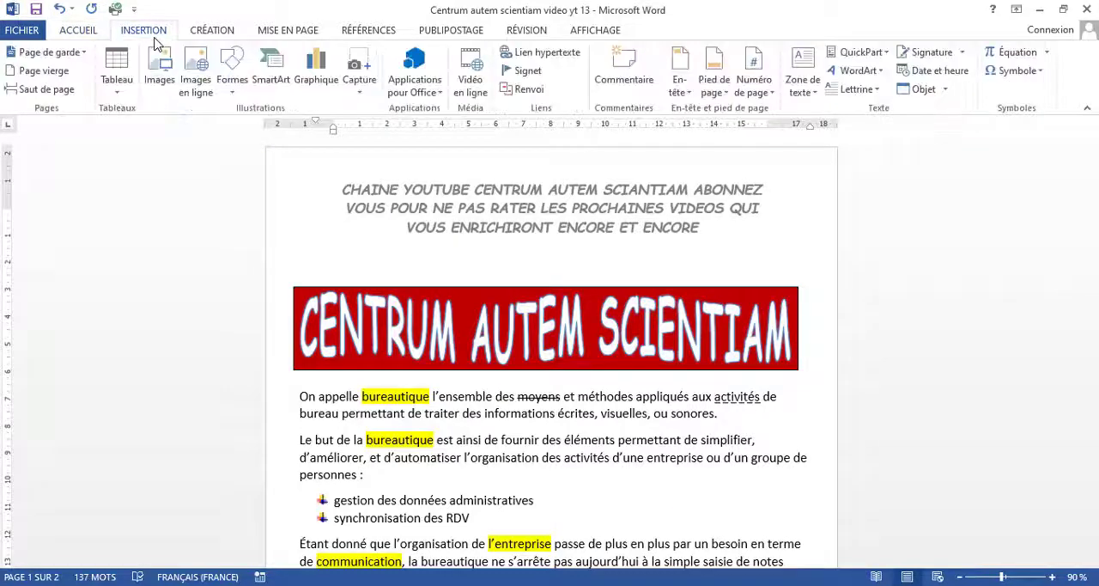
left_click(206, 32)
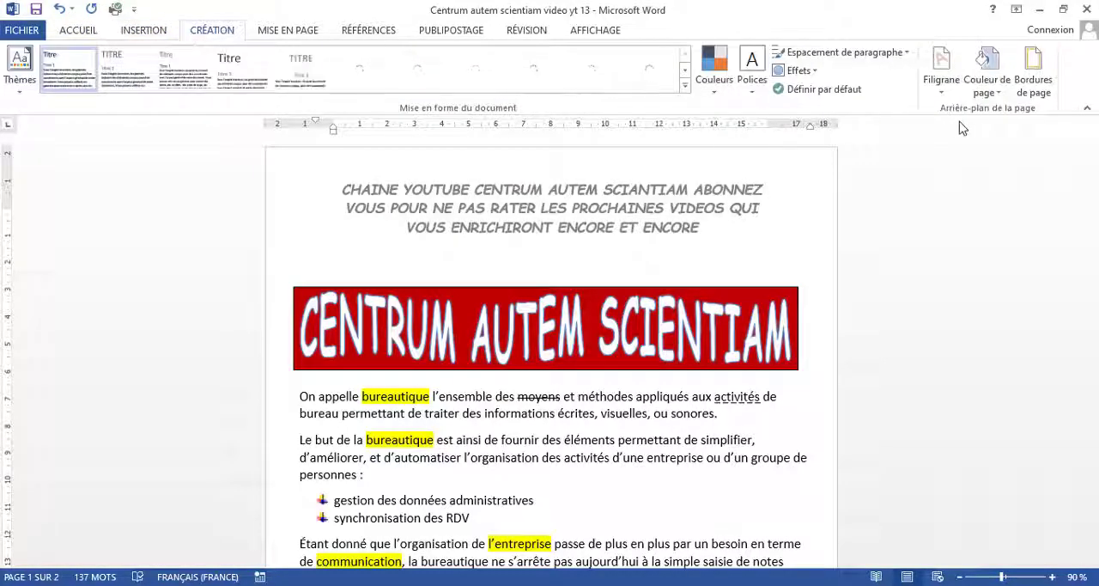
left_click(1034, 96)
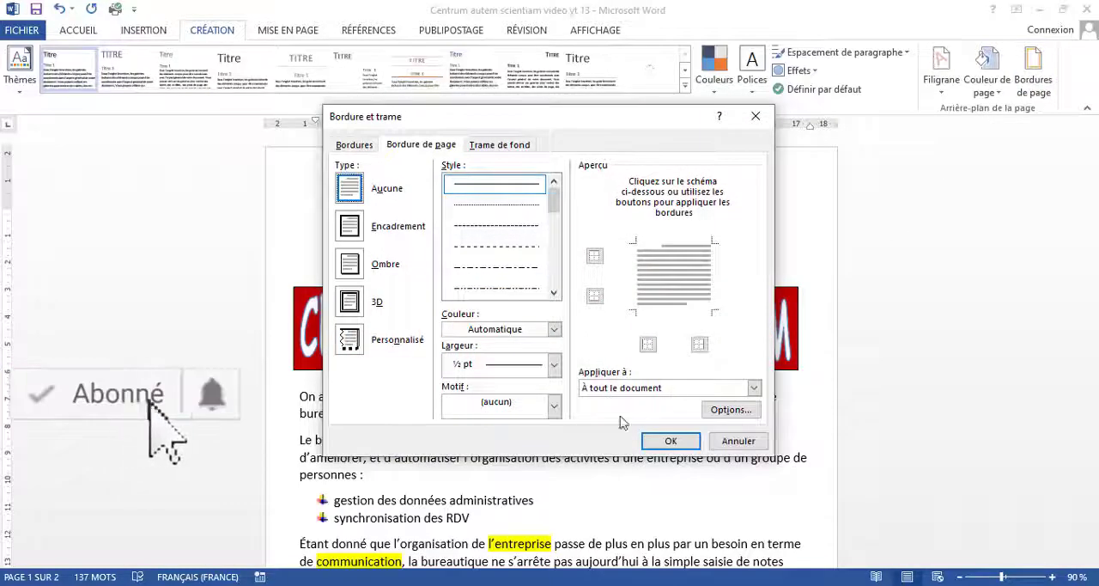
left_click(553, 406)
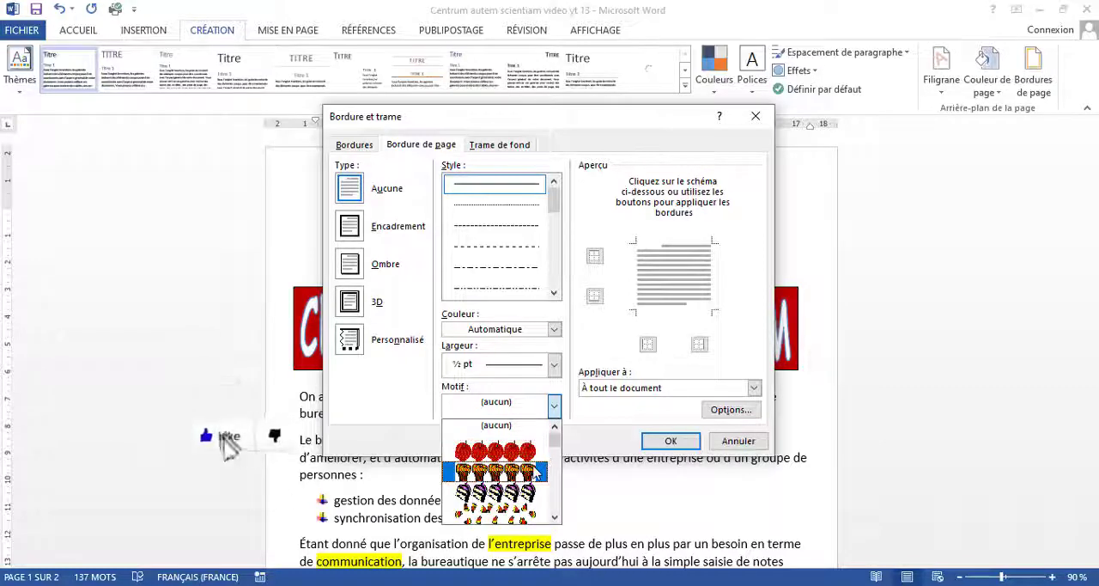
scroll(539, 471, "down", 1)
scroll(538, 471, "down", 5)
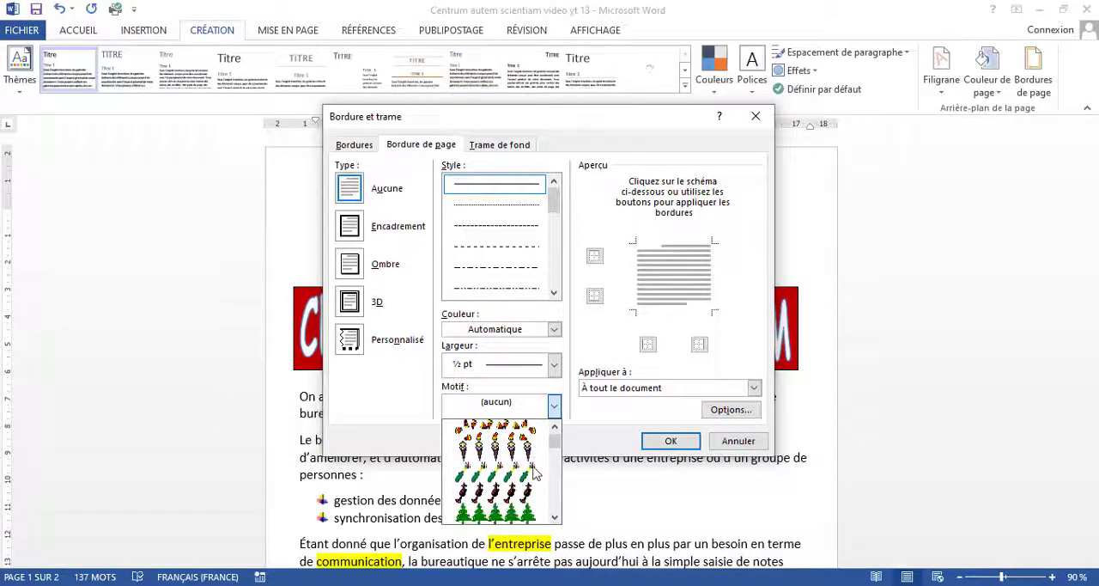
scroll(534, 471, "down", 1)
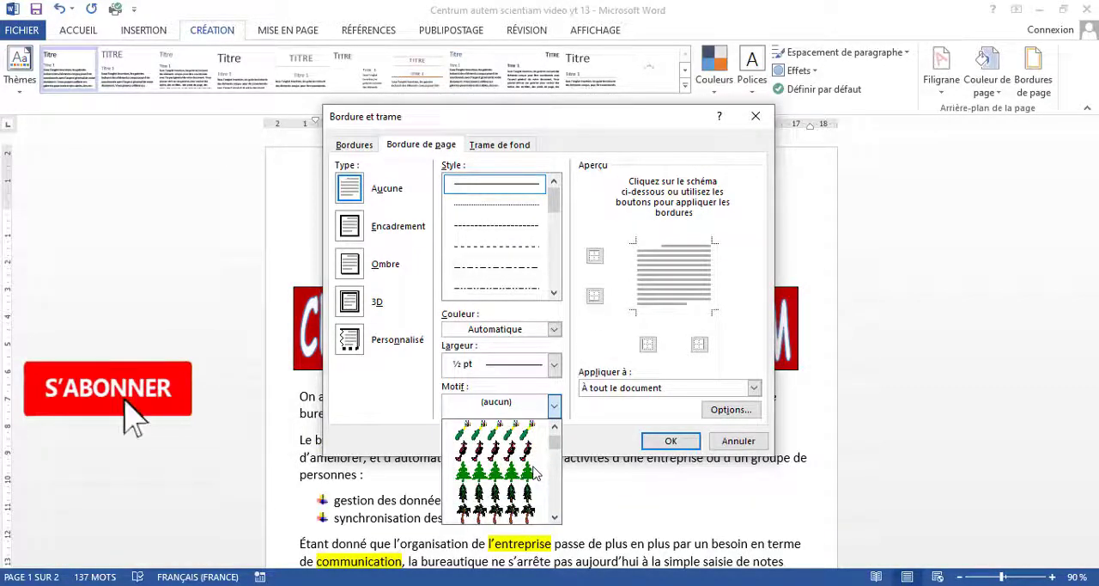
left_click(528, 473)
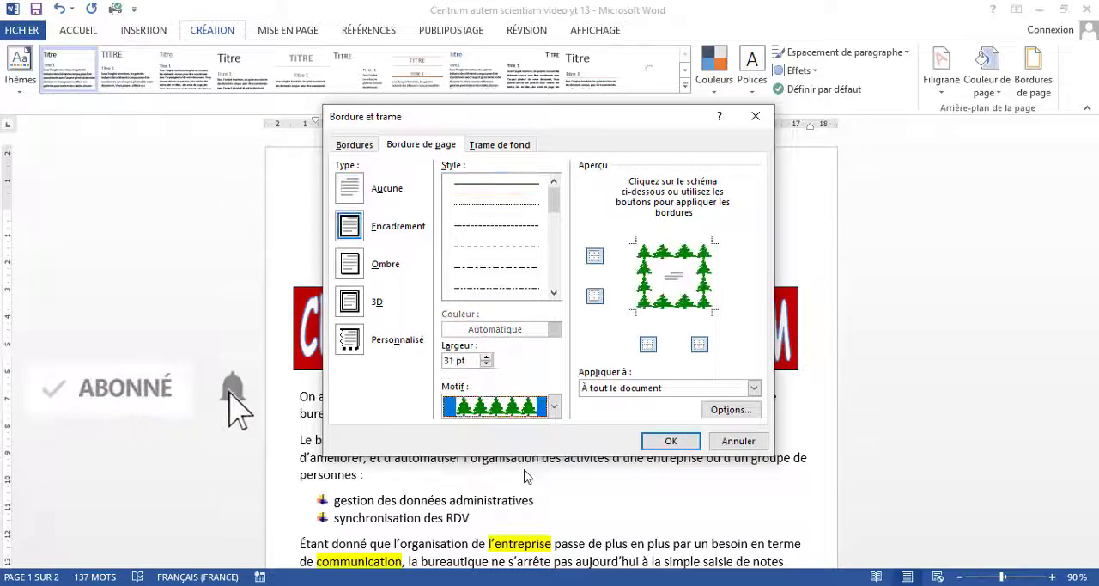
Step: Browse the other border patterns, keep the green fir trees and apply the border to the whole document ("À tout le document")
left_click(553, 406)
scroll(541, 464, "down", 1)
scroll(541, 464, "down", 2)
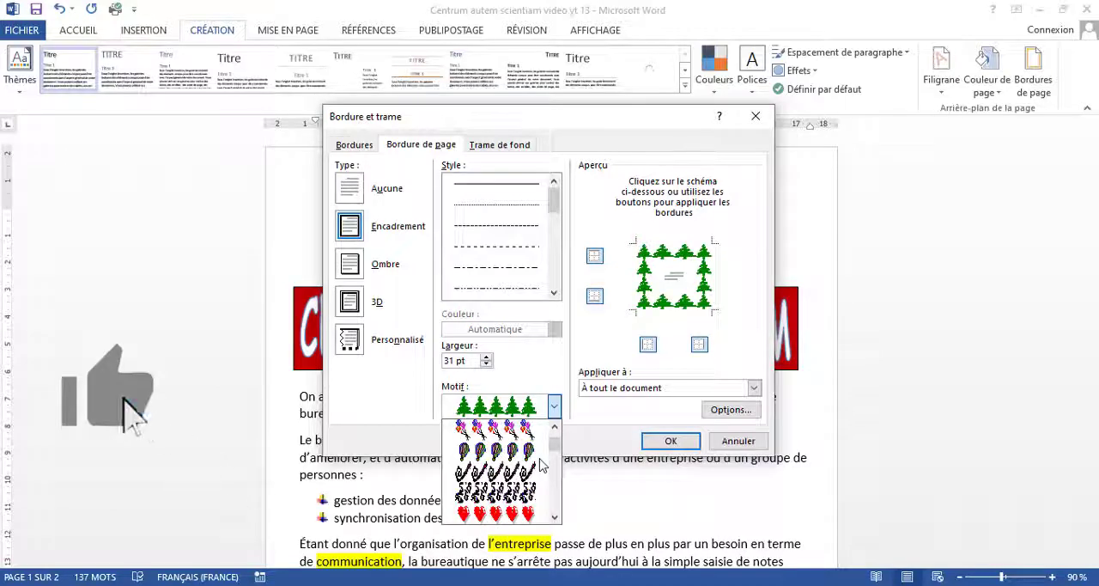
scroll(541, 464, "up", 1)
left_click(556, 408)
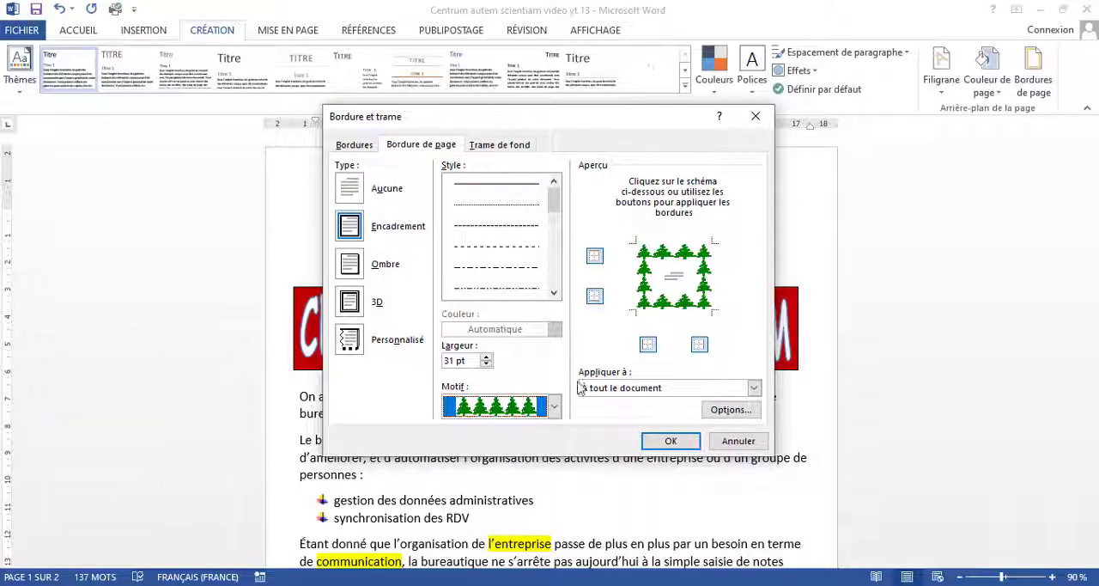
left_click(753, 388)
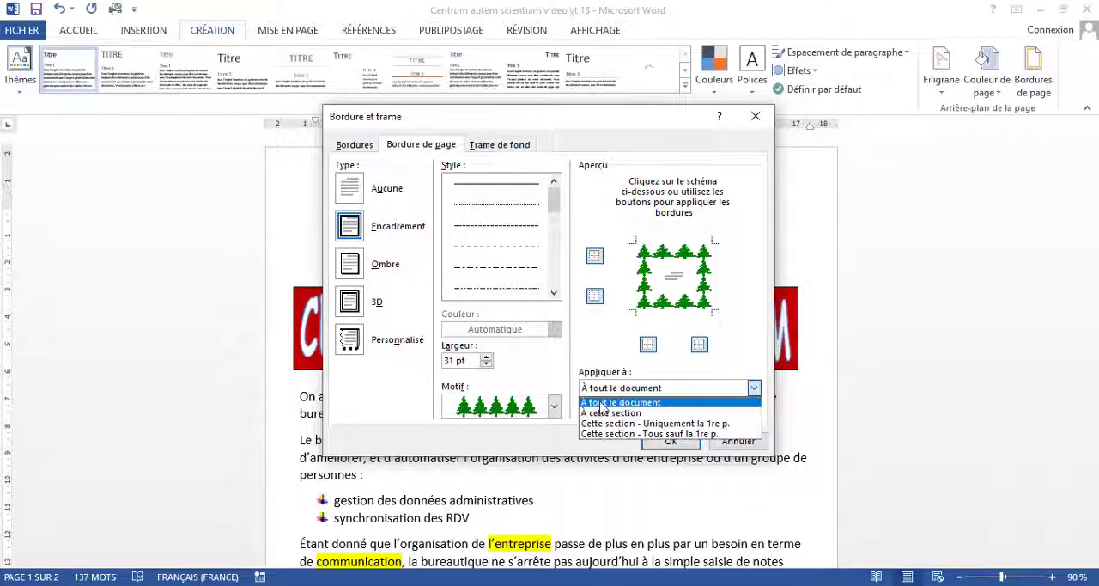
left_click(668, 403)
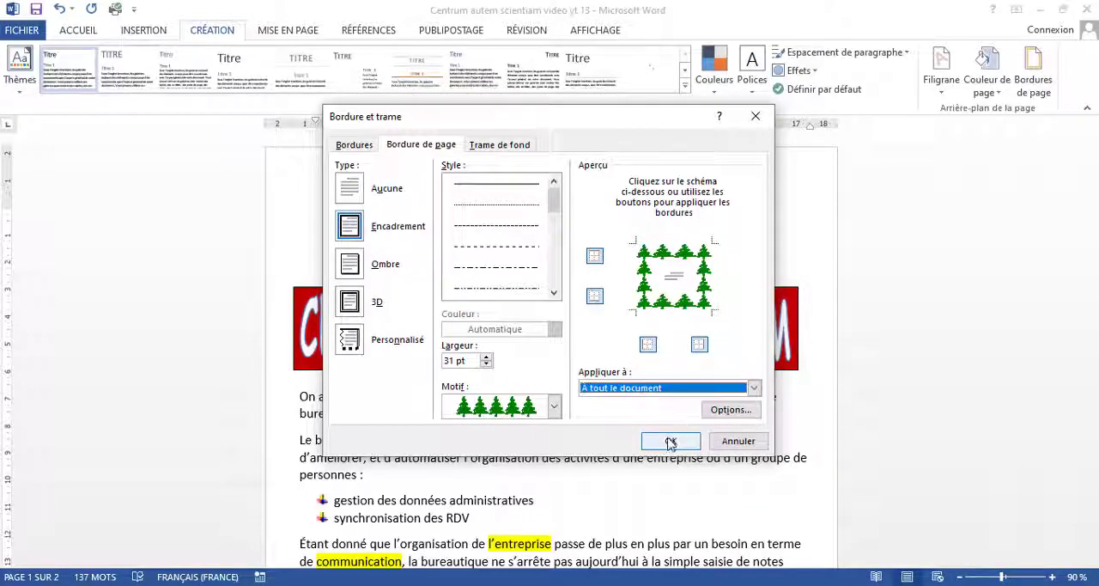
left_click(670, 441)
Step: Examine how the page border sits around the header, title box and body text on both pages
scroll(668, 439, "down", 5)
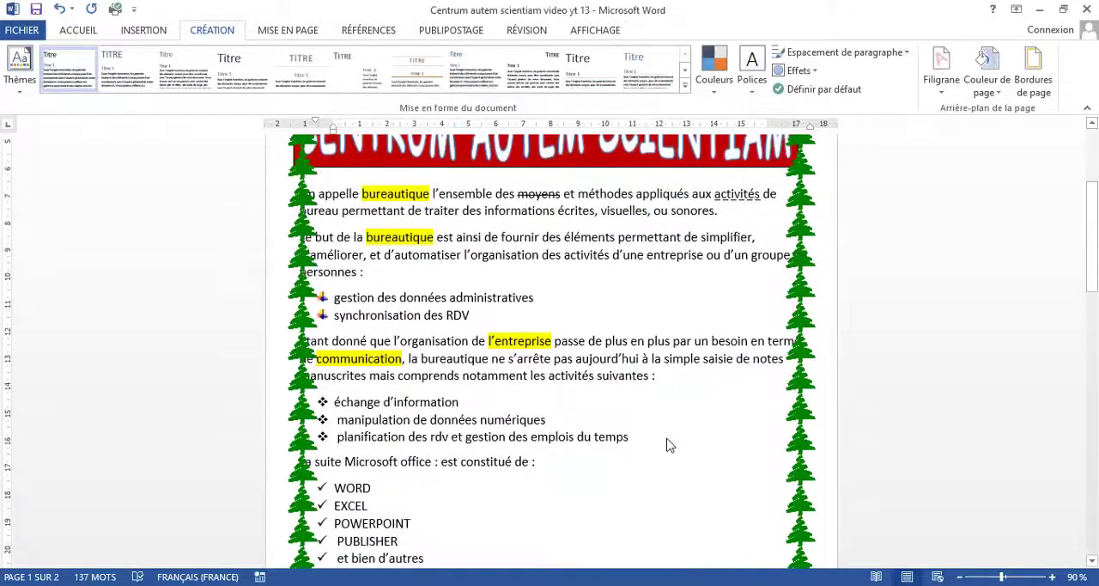
scroll(668, 438, "down", 10)
scroll(668, 438, "up", 5)
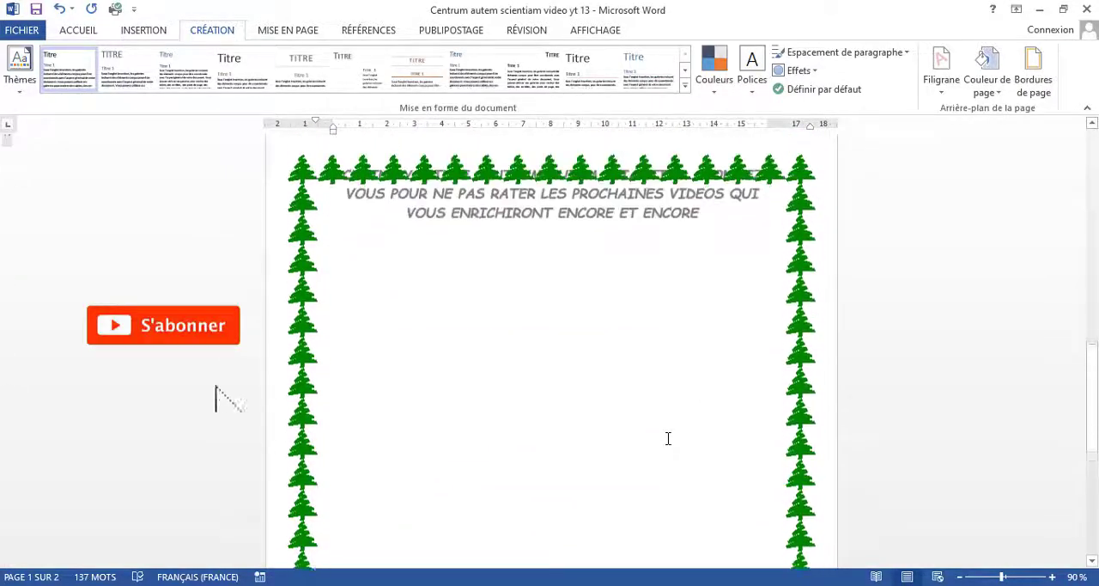
scroll(668, 438, "up", 7)
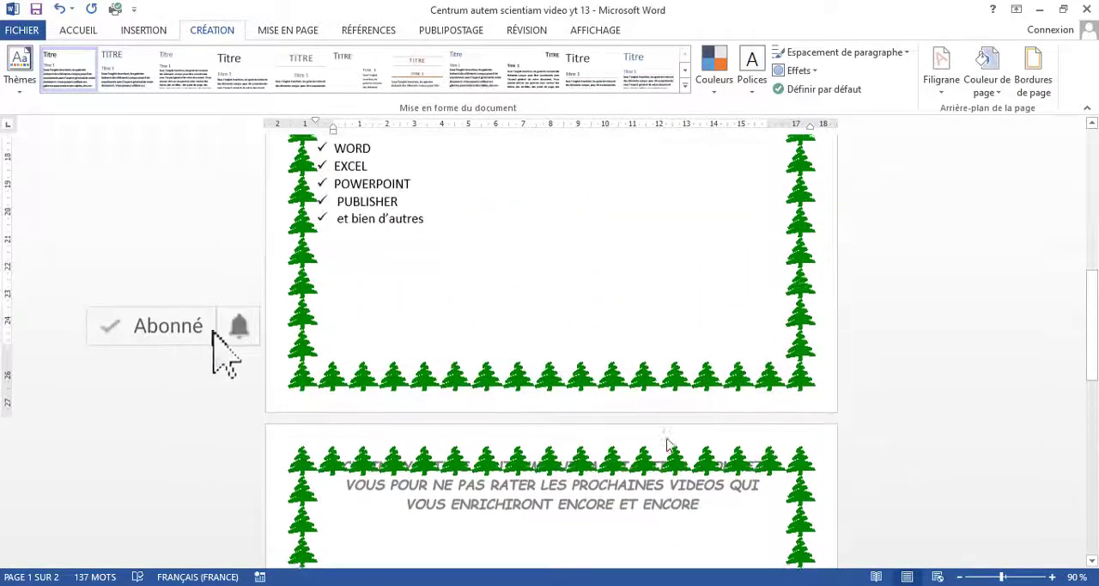
scroll(668, 438, "up", 7)
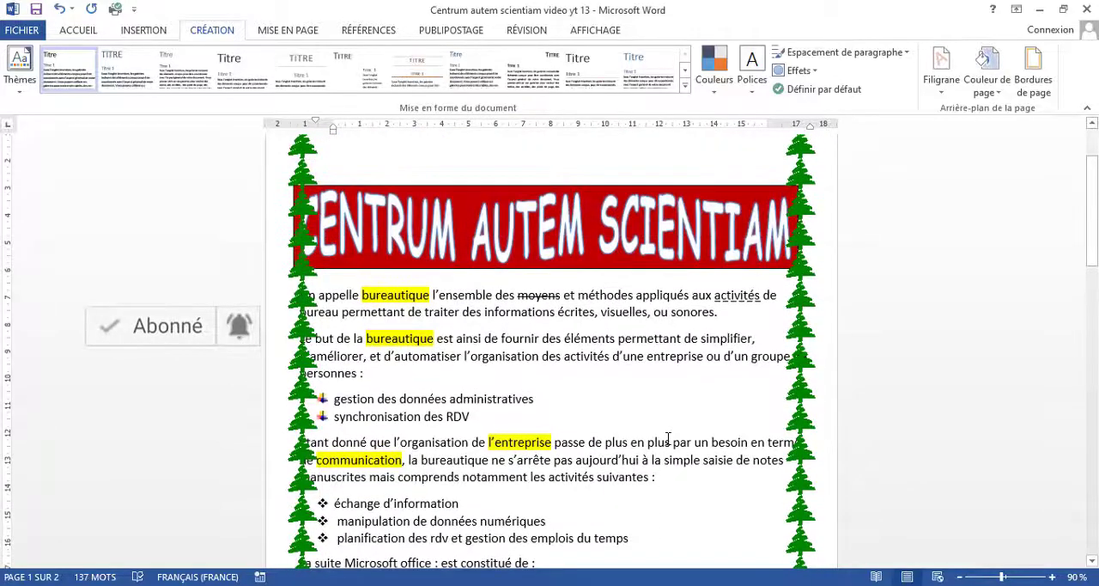
scroll(668, 438, "up", 2)
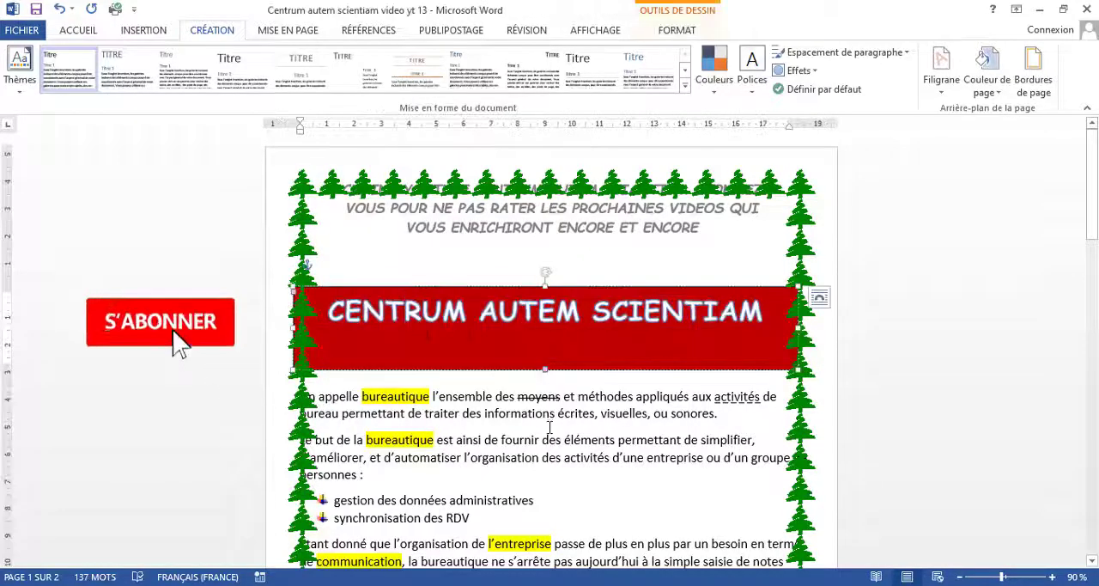
scroll(591, 448, "down", 4)
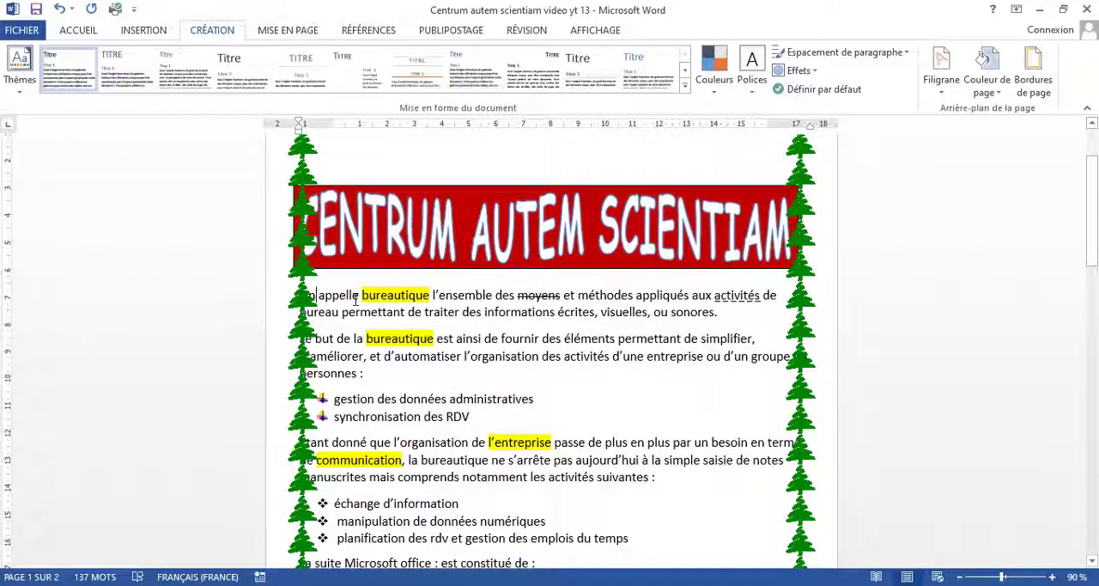
scroll(355, 306, "up", 3)
scroll(177, 336, "down", 10)
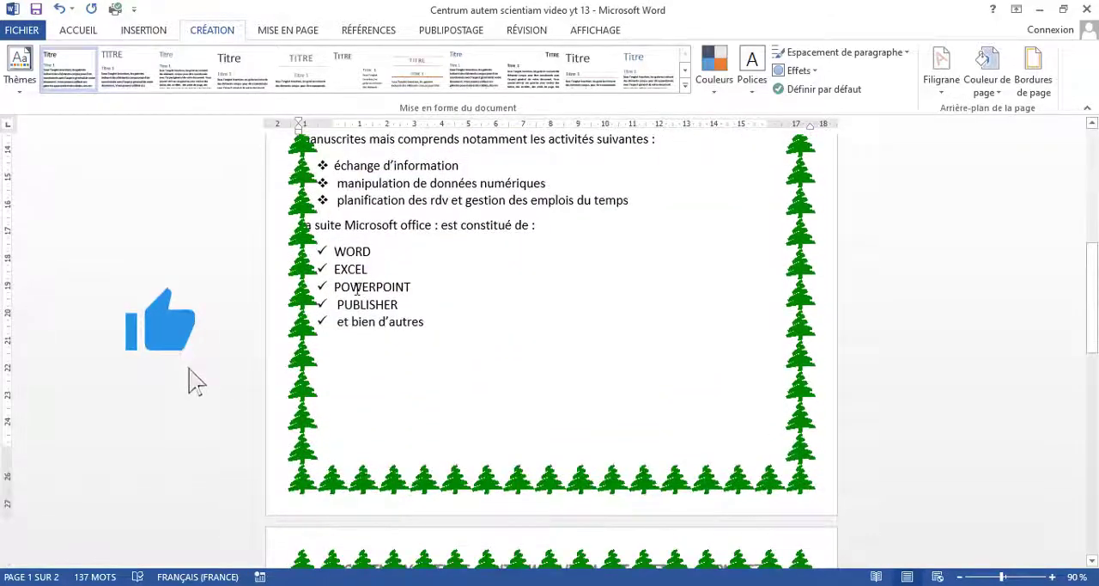
scroll(195, 380, "up", 10)
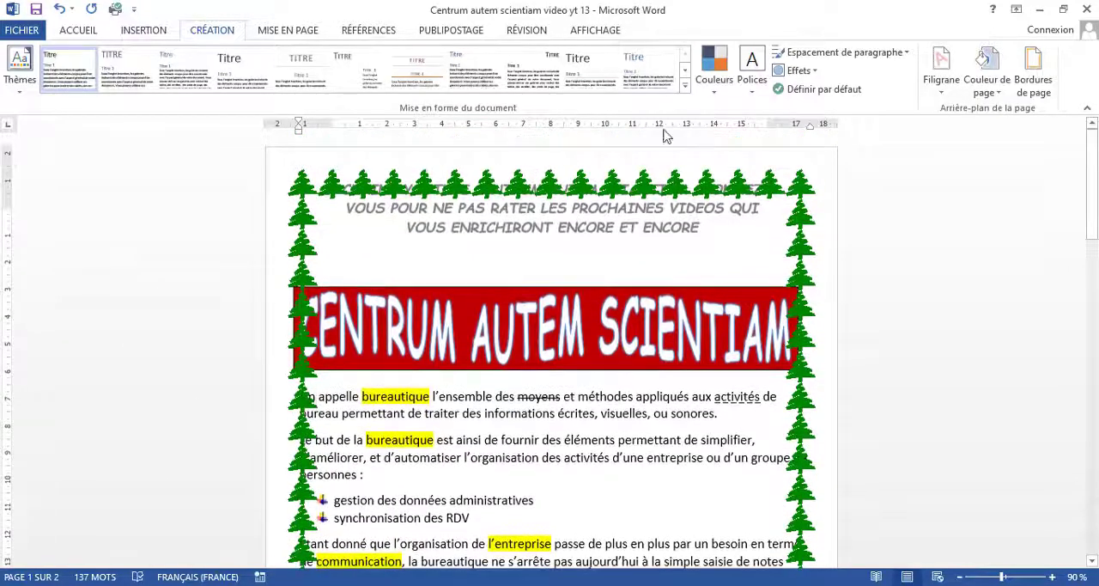
Step: Set up a custom text watermark with the wording "CENTRUM AUTEM SCIENTAIM" in place of "BROUILLON"
left_click(941, 103)
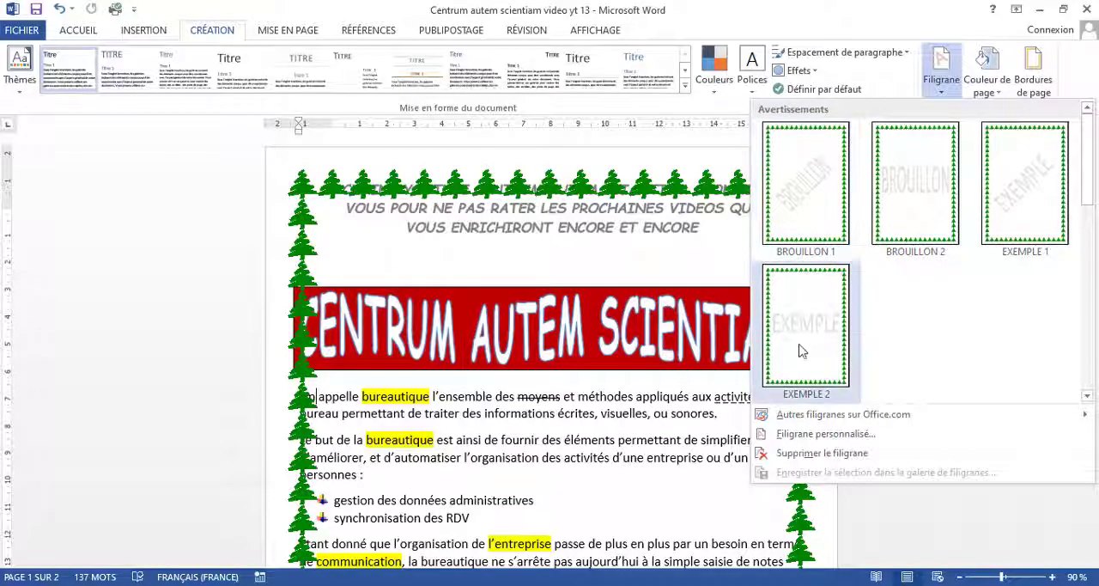
left_click(798, 435)
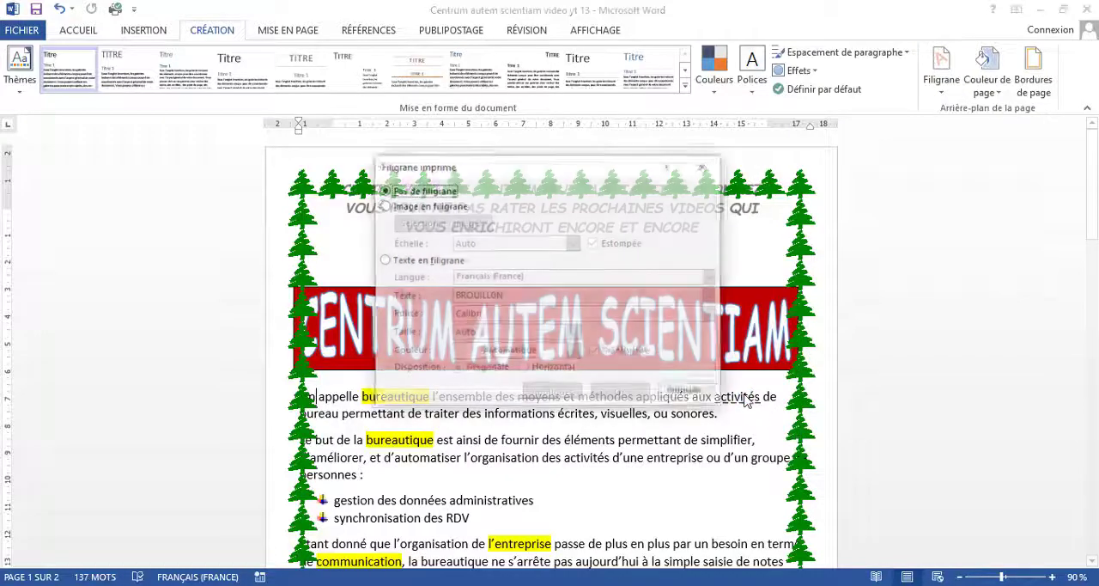
left_click(384, 260)
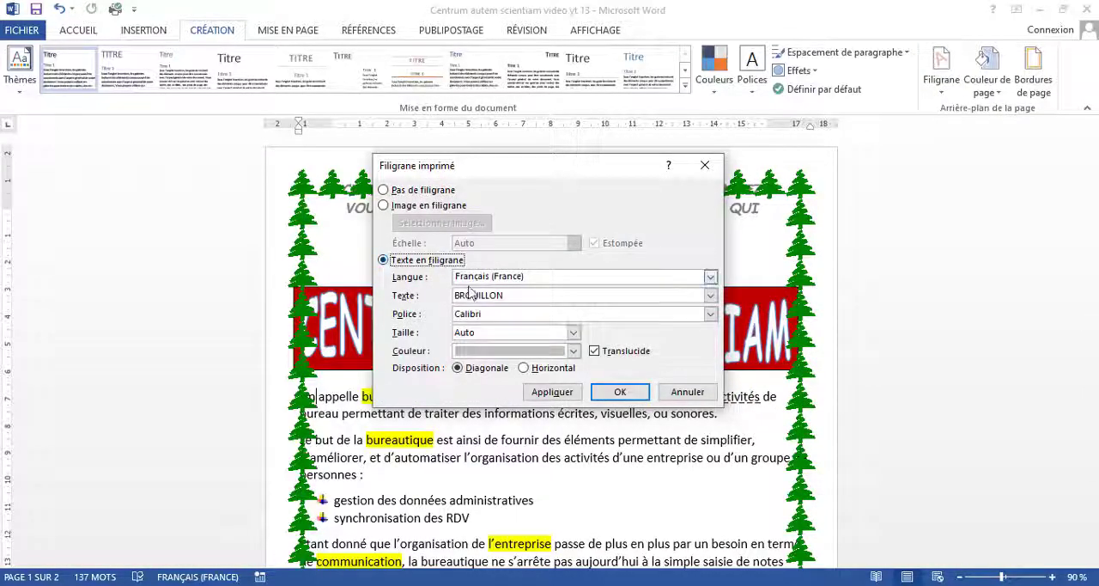
left_click(520, 295)
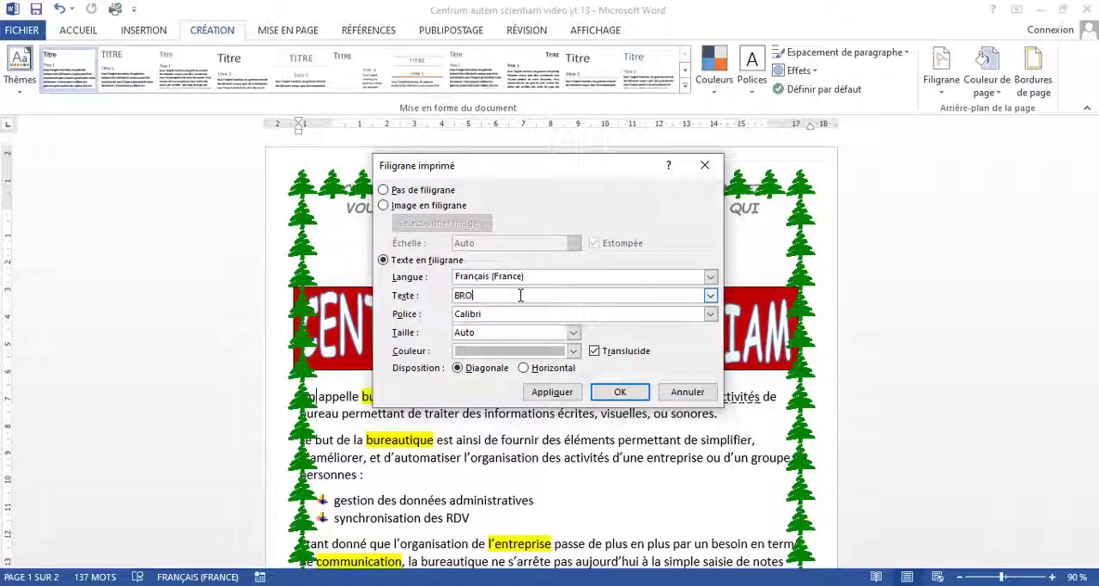
key("BackSpace")
key("BackSpace")
key("BackSpace")
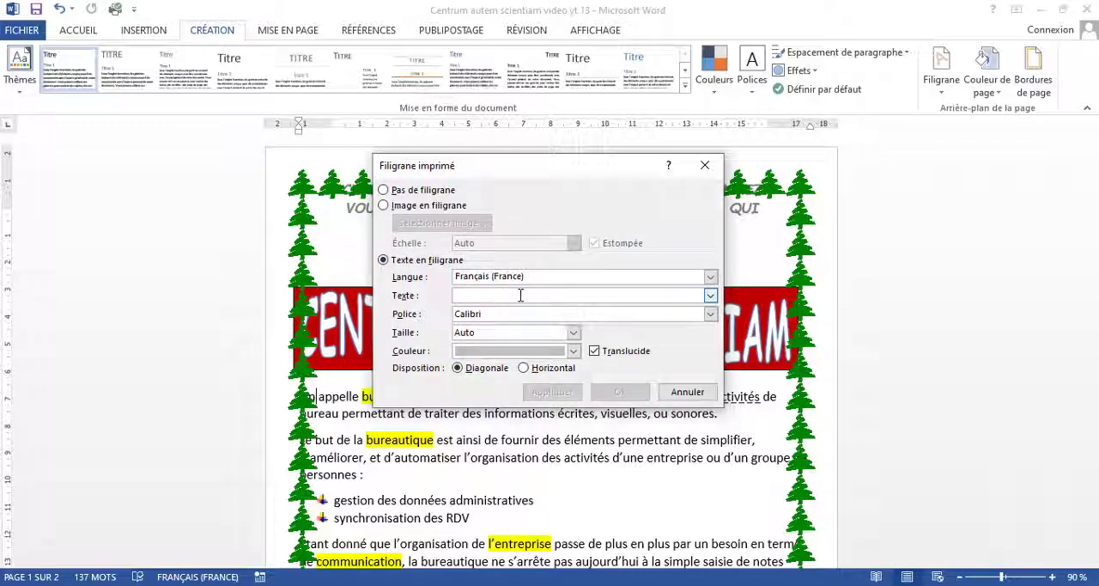
type("Ce")
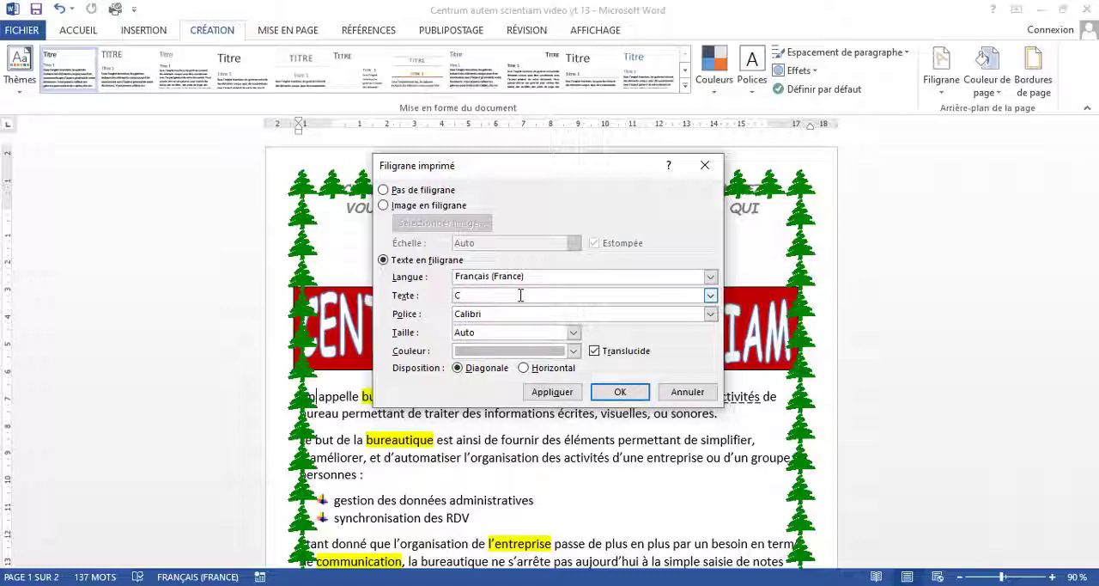
type("NTR")
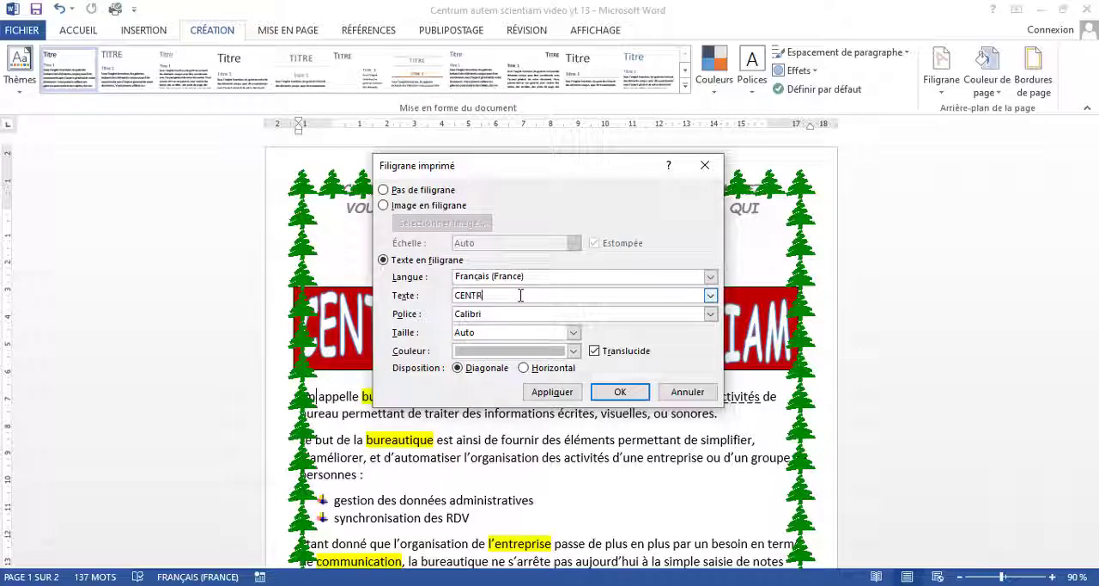
type("UM AUTE")
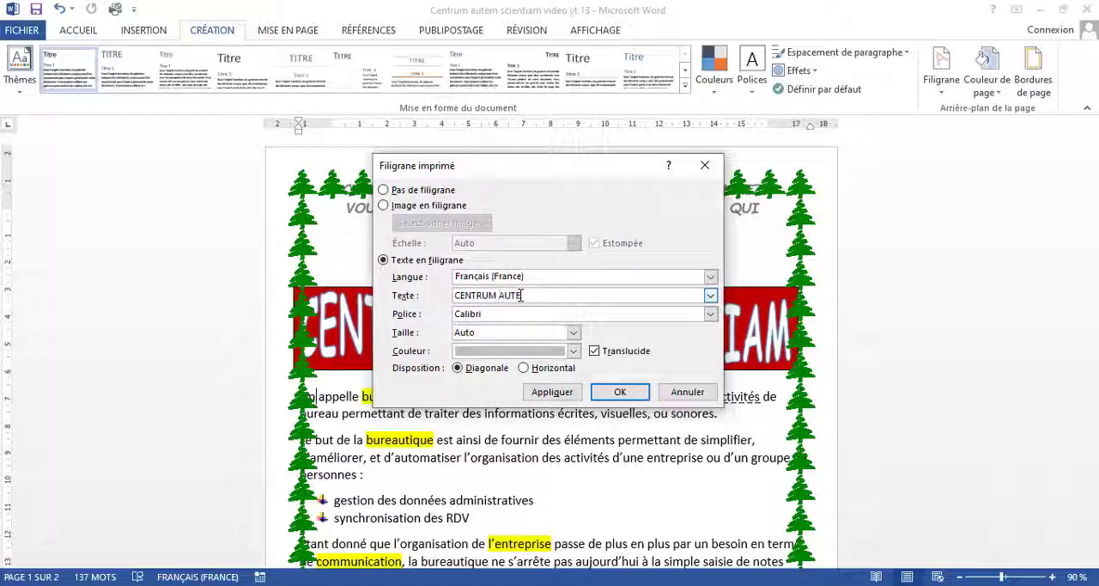
type("M SCIENTAIM")
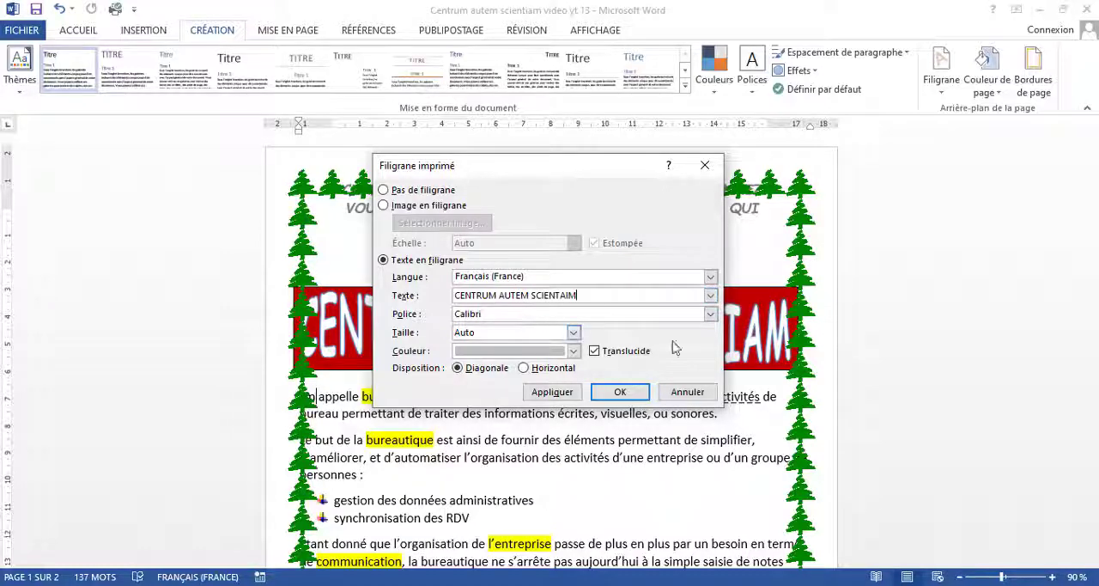
Step: Set the watermark's font to Tahoma and its colour to red, apply it to the document and check it on the page
left_click(710, 314)
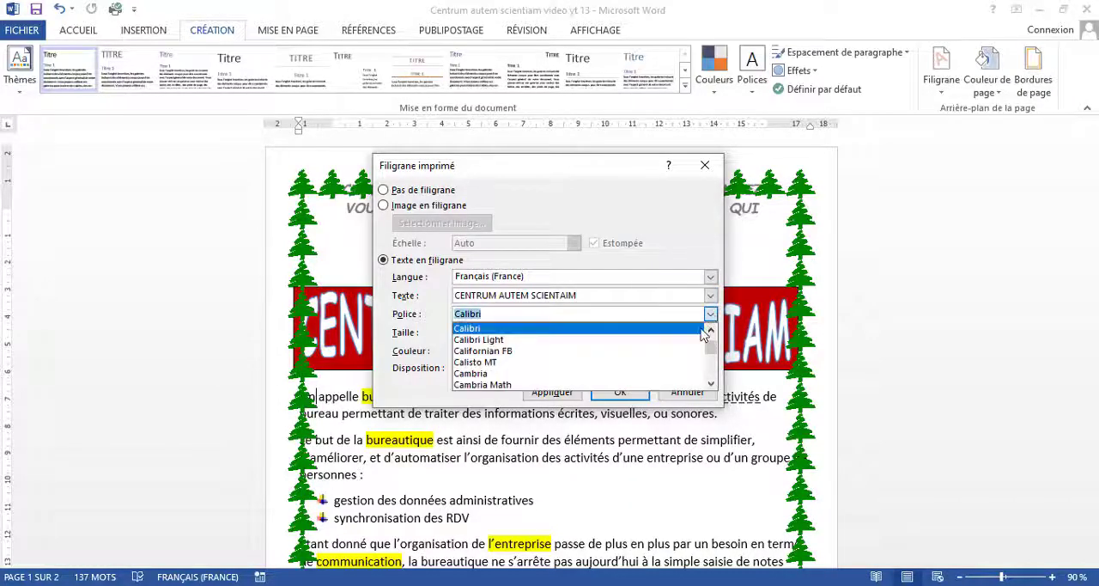
type("T")
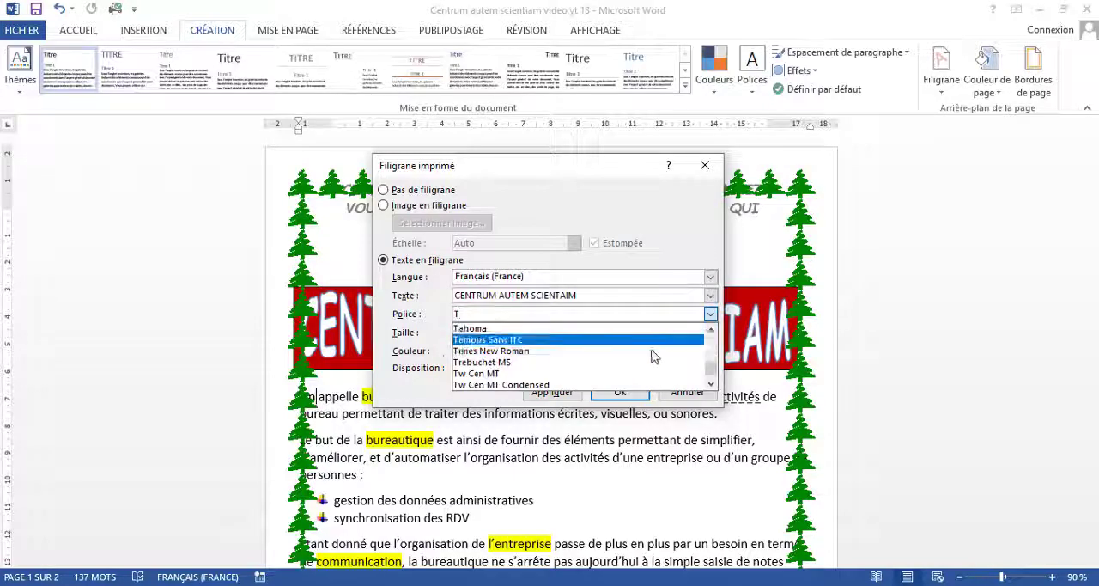
key("Return")
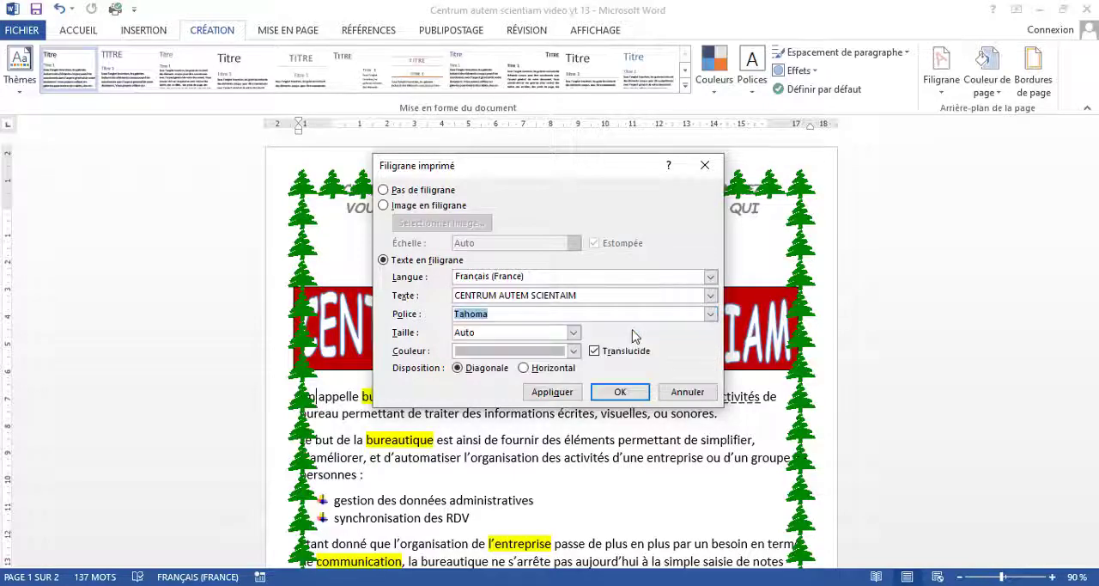
left_click(574, 350)
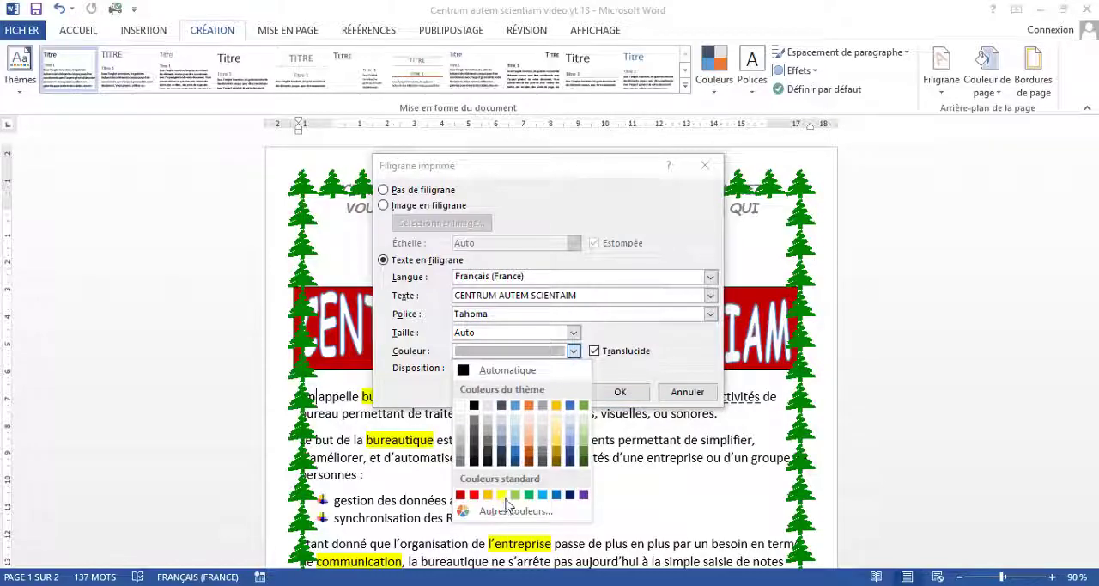
left_click(474, 495)
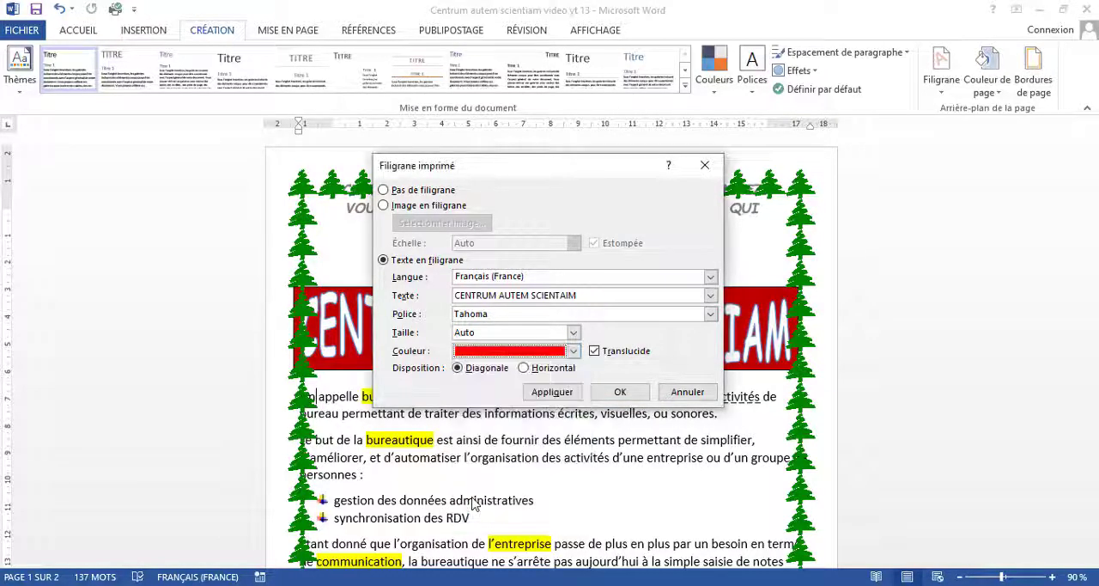
left_click(562, 393)
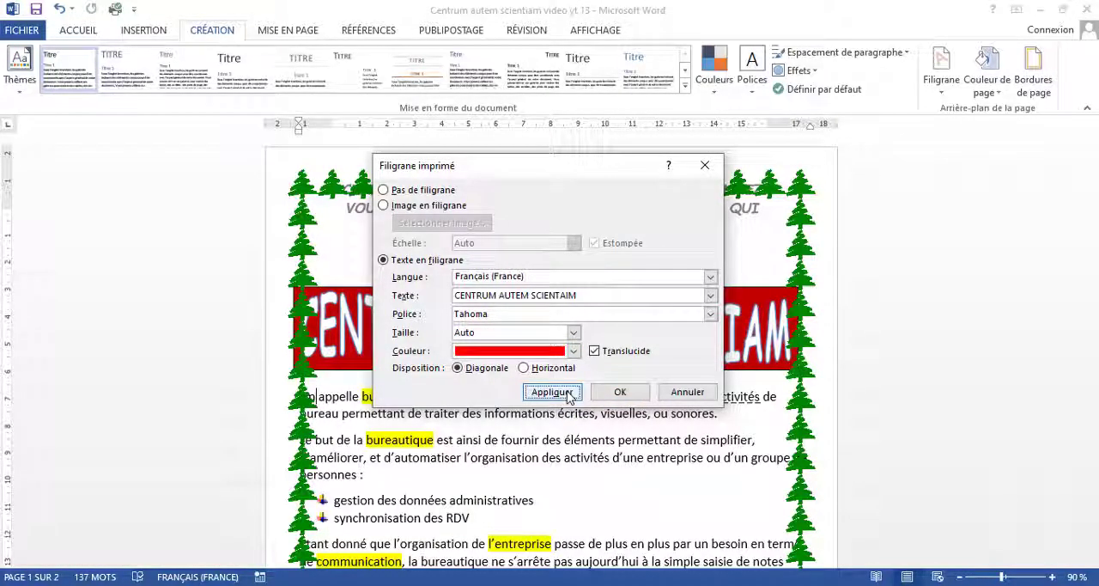
left_click(687, 392)
scroll(677, 385, "down", 2)
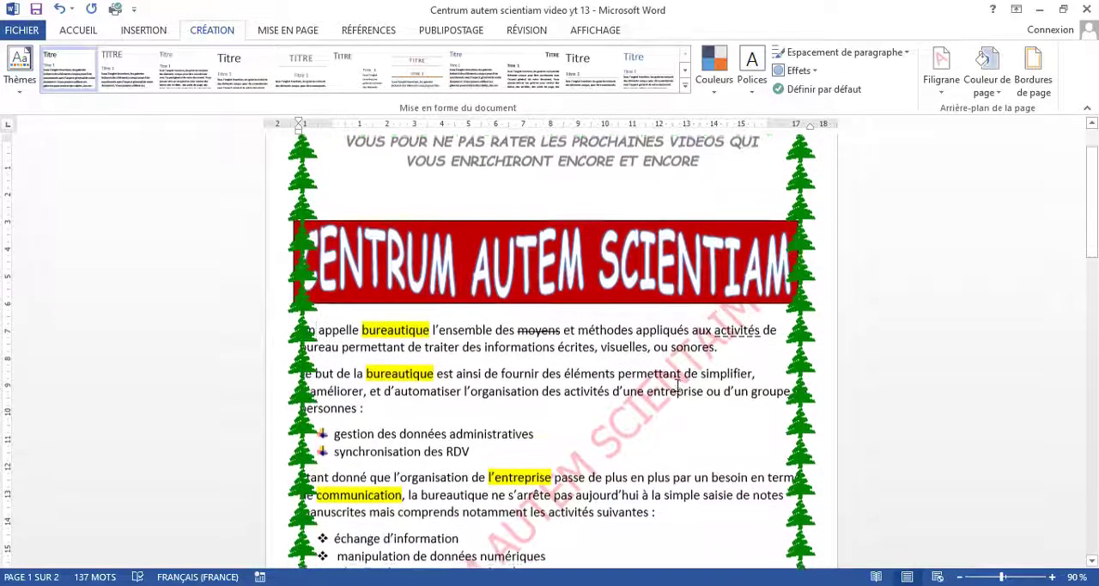
Step: Preview how both pages print with the header, tree border and red watermark, and return to the document
scroll(677, 386, "up", 1)
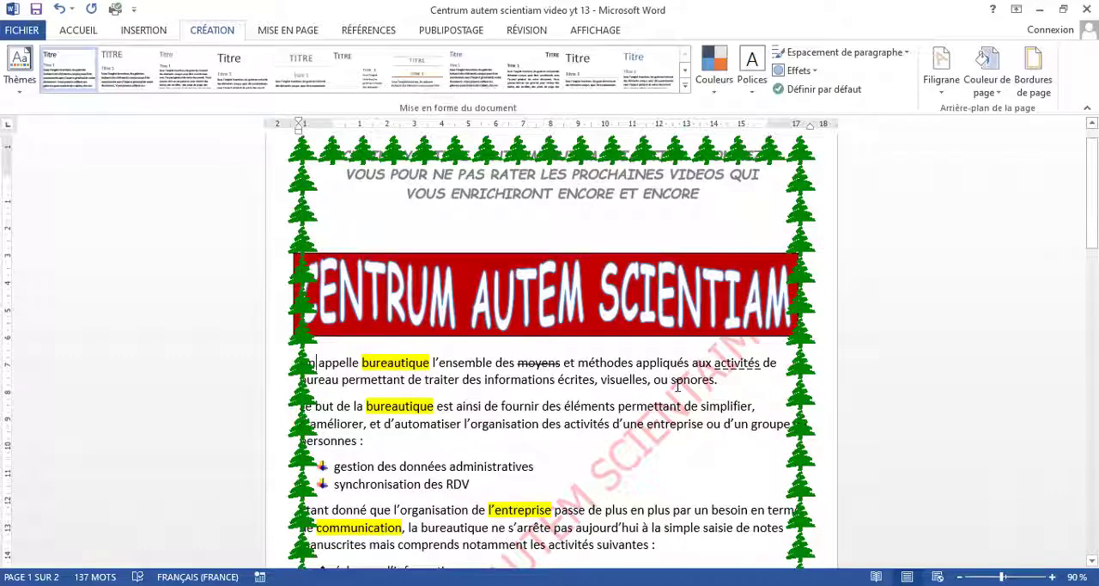
key("ctrl+p")
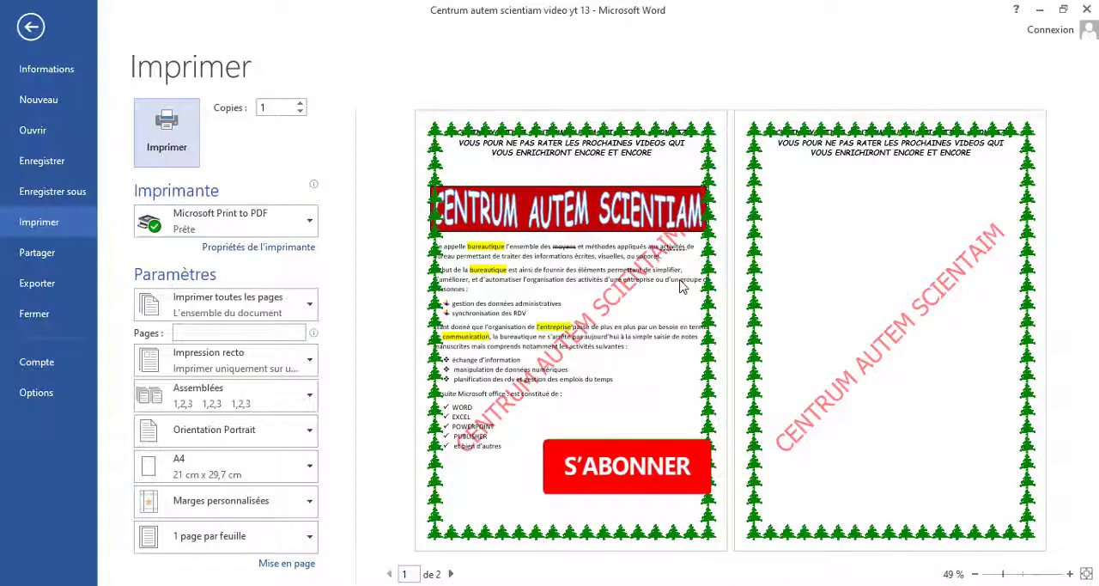
left_click(32, 27)
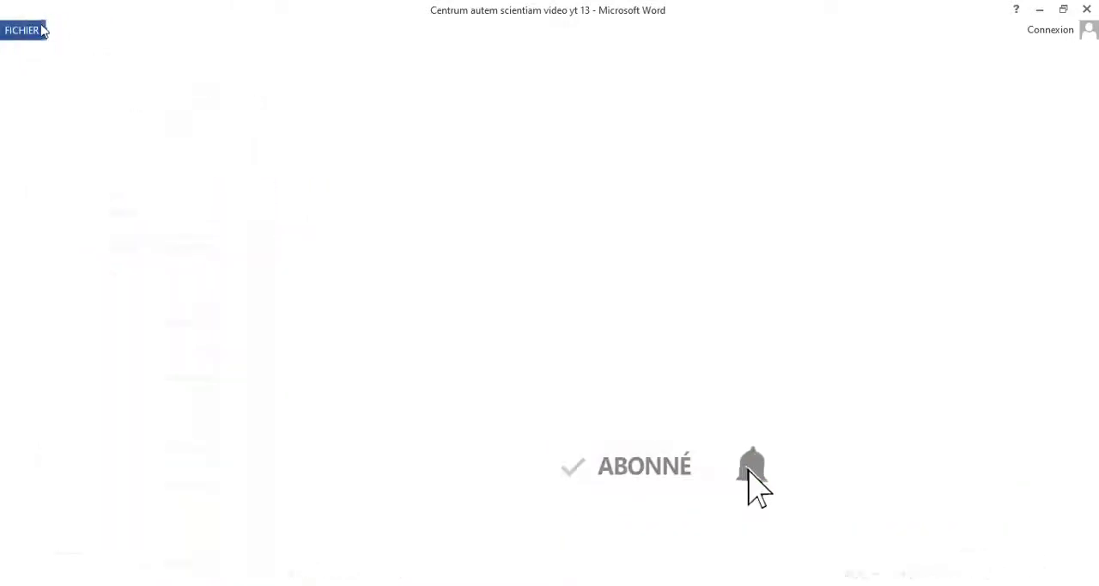
Step: Examine the header, title box, watermark and border across the first page and the start of the second
scroll(574, 146, "down", 1)
scroll(574, 146, "down", 8)
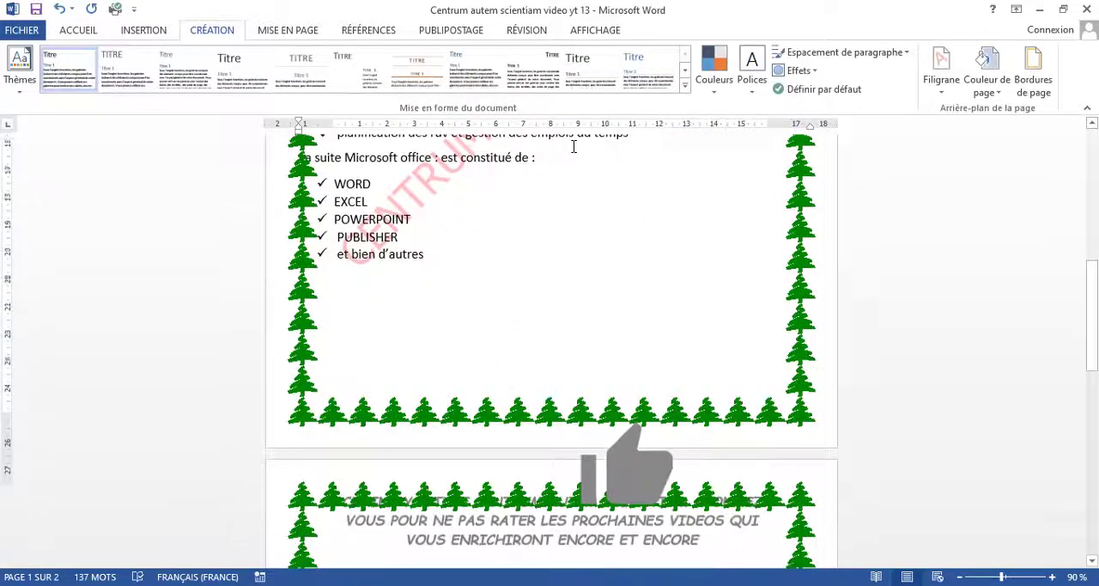
scroll(573, 146, "up", 7)
scroll(574, 146, "up", 2)
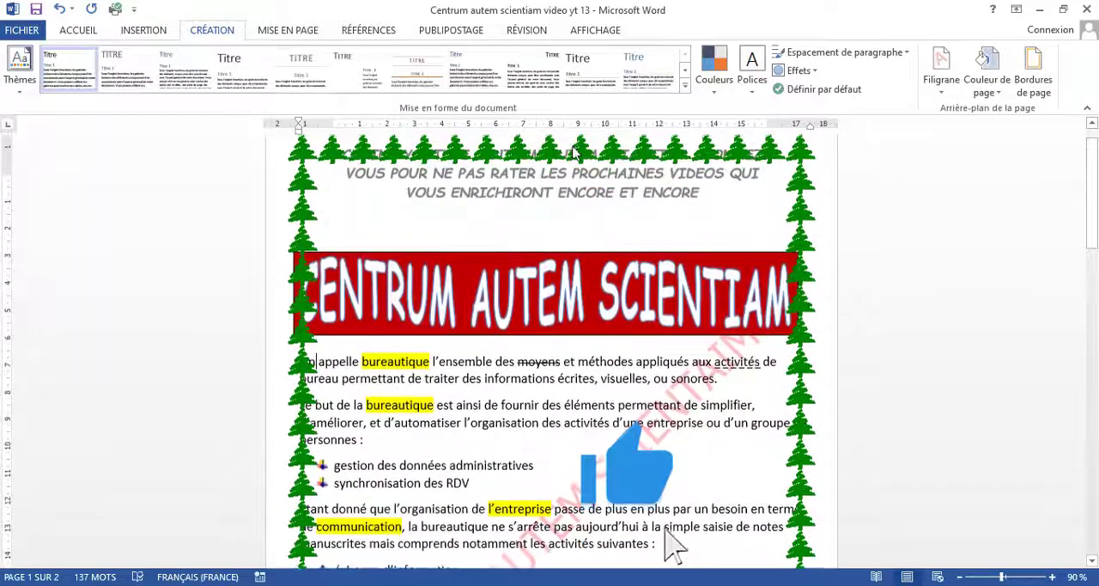
scroll(573, 146, "up", 1)
scroll(575, 153, "down", 1)
scroll(576, 153, "down", 8)
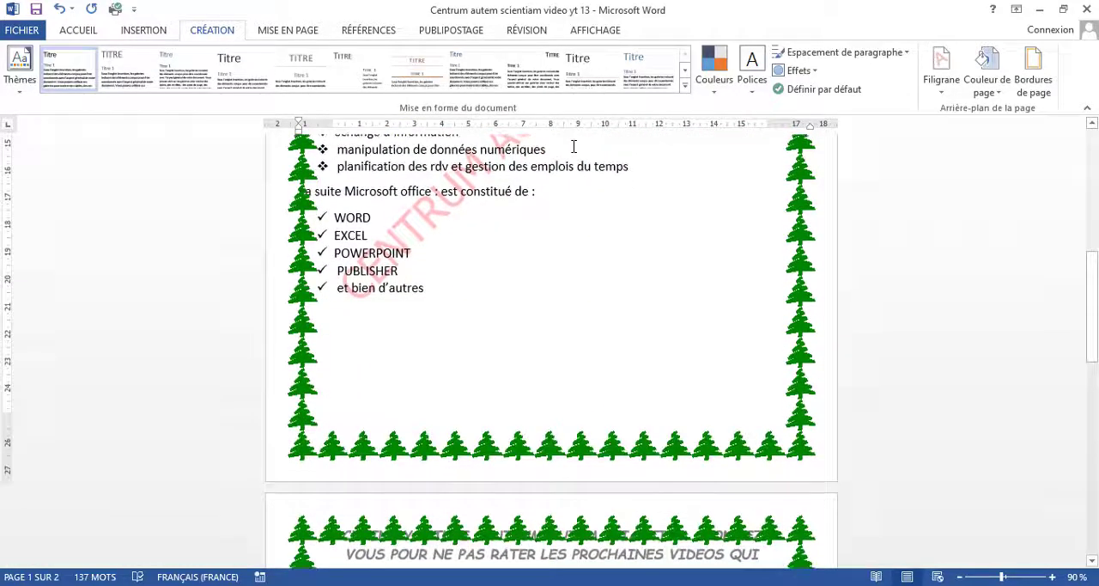
scroll(577, 229, "up", 13)
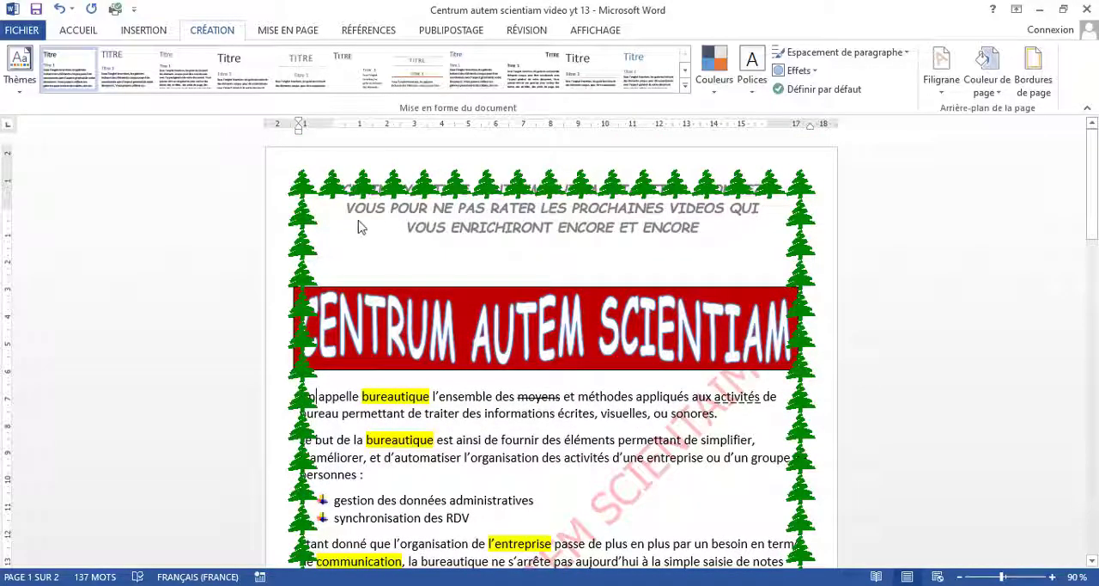
Step: Open the first page's footer and insert a bottom-of-page number in the "Cercle" style
scroll(397, 236, "down", 15)
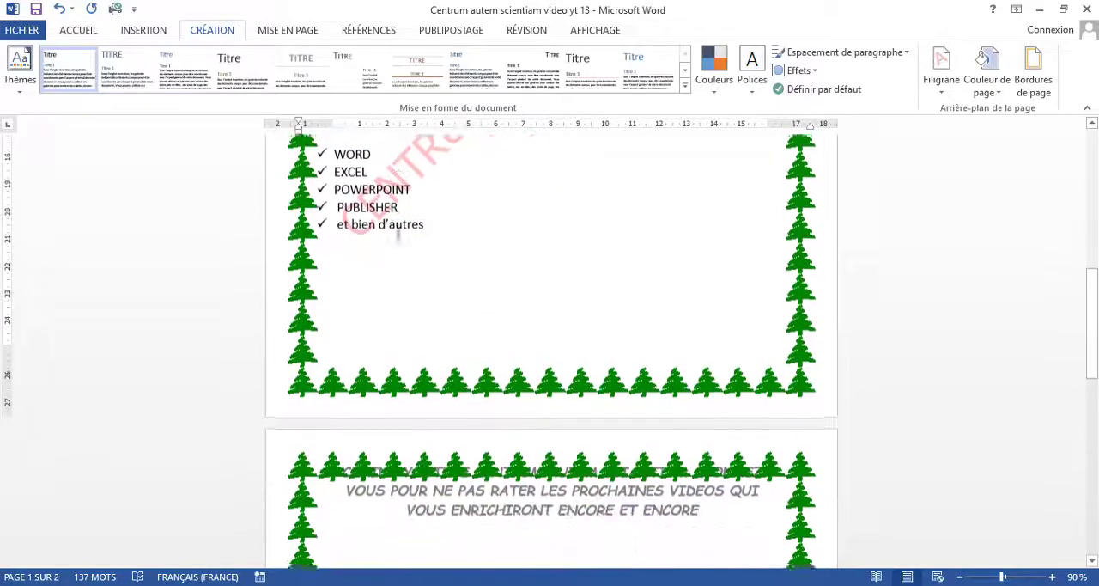
double_click(457, 385)
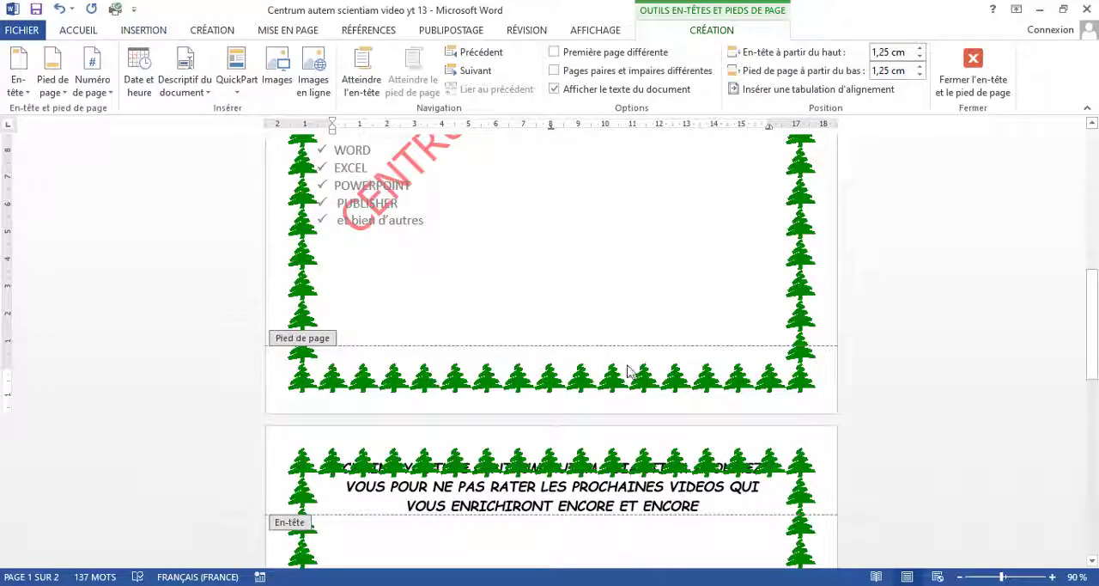
left_click(109, 94)
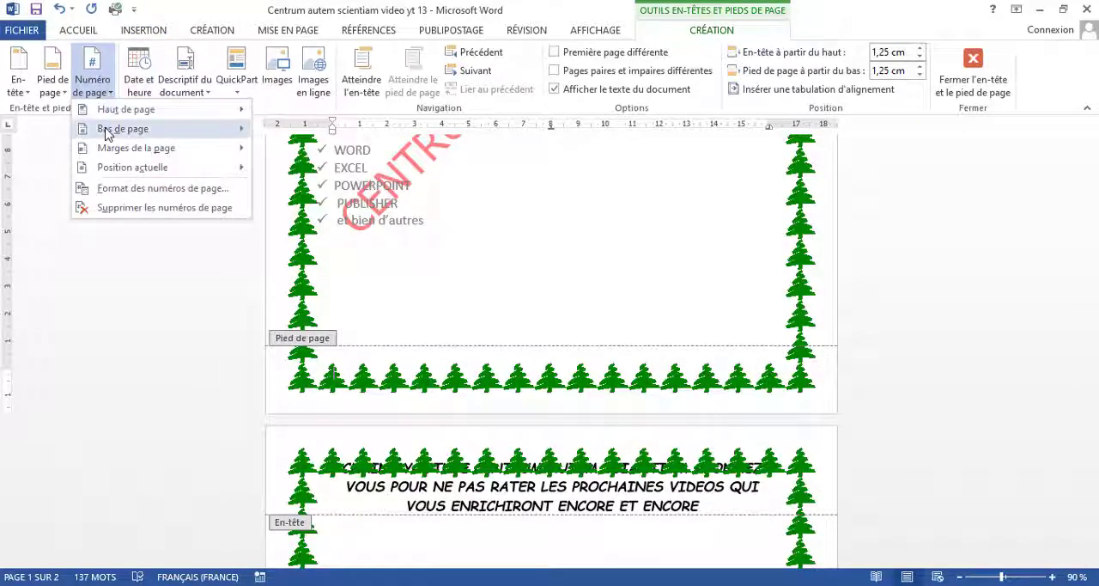
mouse_move(108, 134)
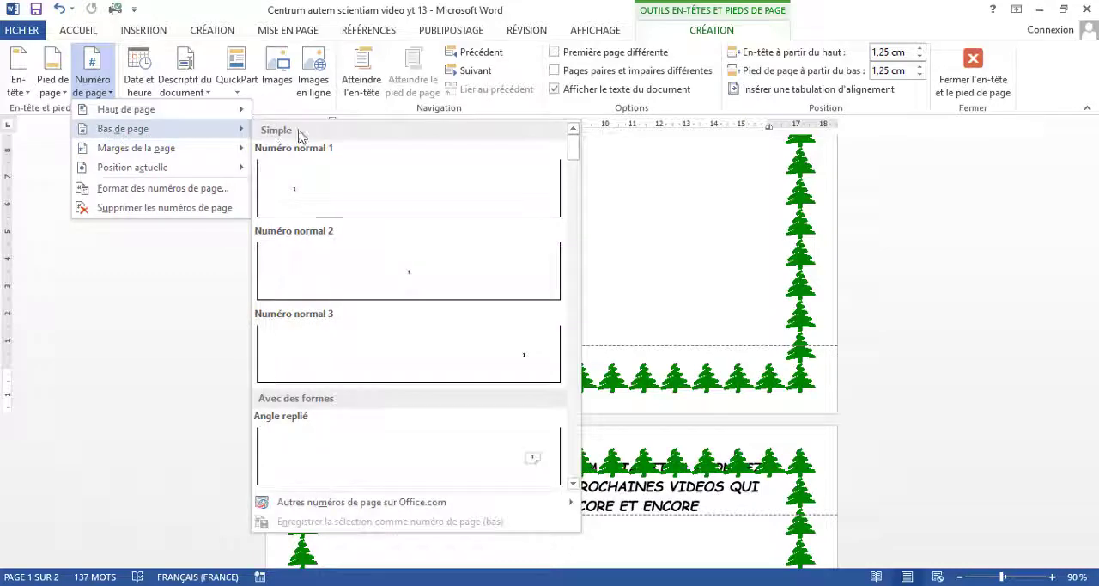
scroll(455, 227, "down", 6)
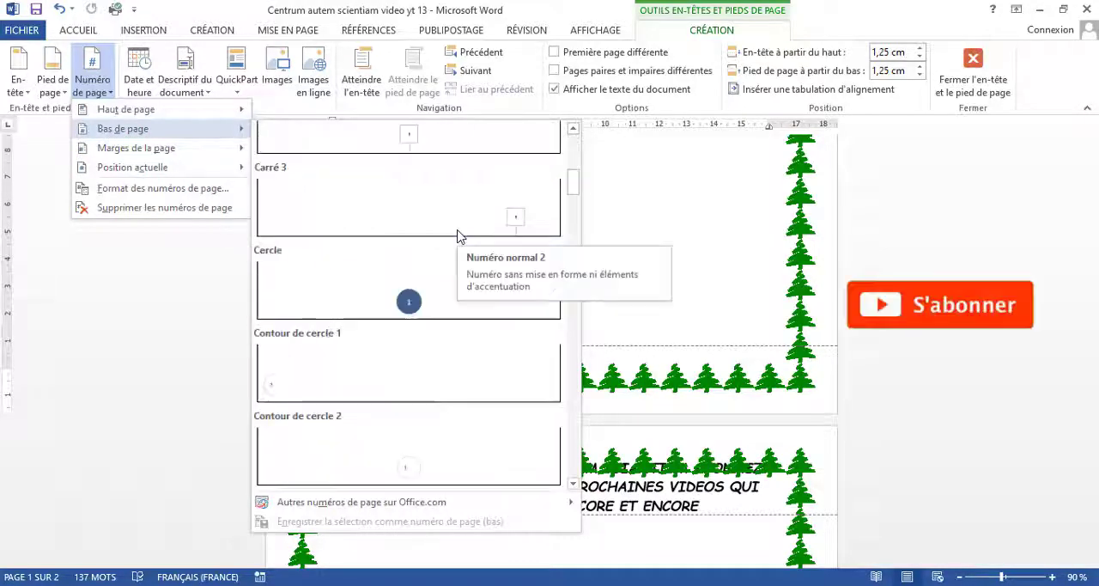
left_click(455, 280)
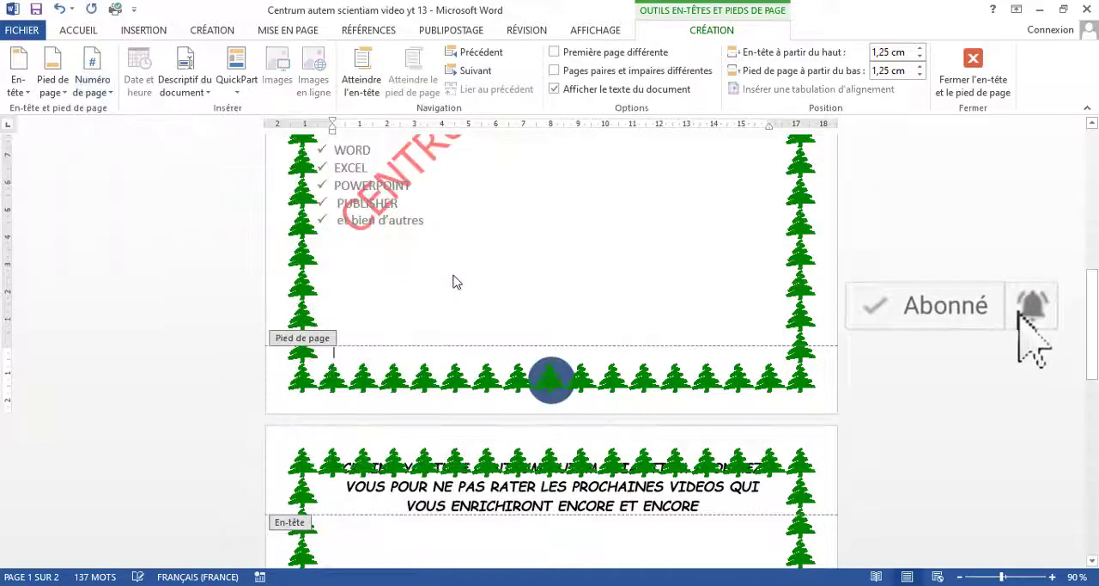
Step: Replace the footer's page number with the bottom-of-page style "Zone et italiques 1" and look over the second page
left_click(94, 86)
mouse_move(211, 131)
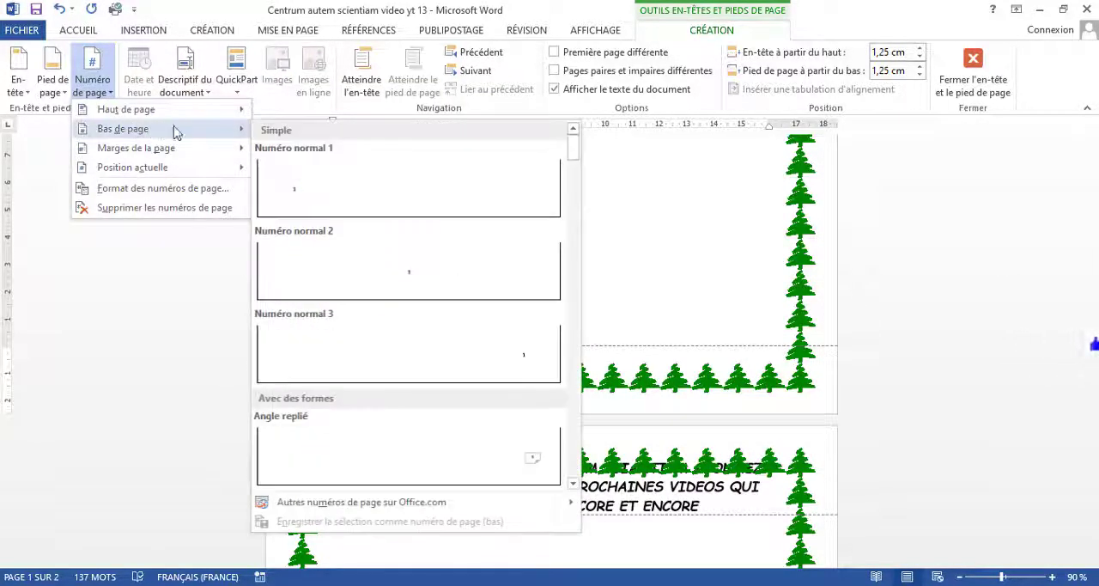
scroll(438, 217, "down", 3)
scroll(440, 222, "down", 3)
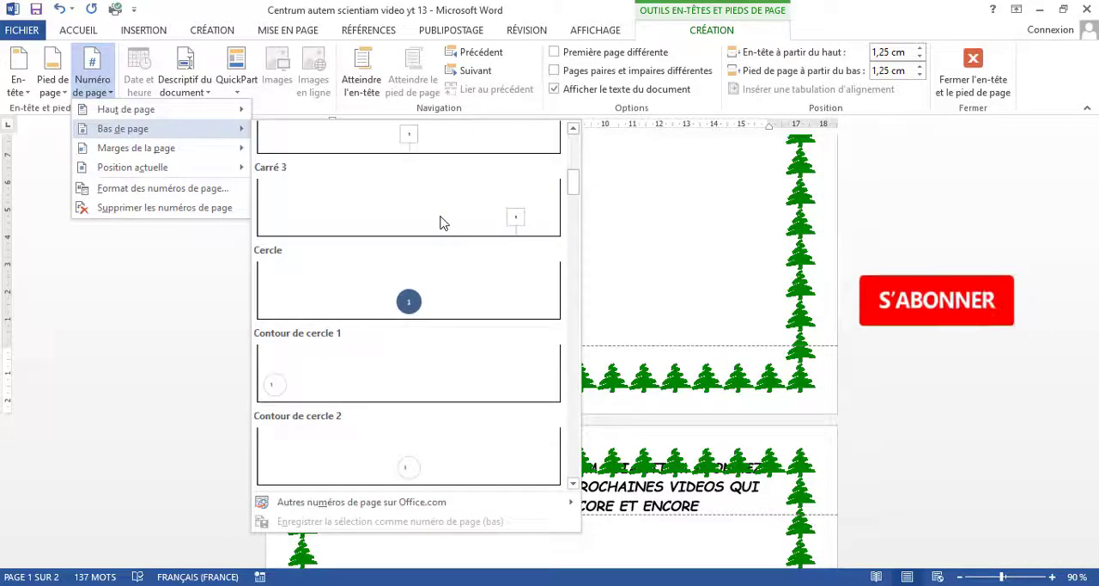
scroll(440, 222, "down", 3)
scroll(440, 221, "down", 3)
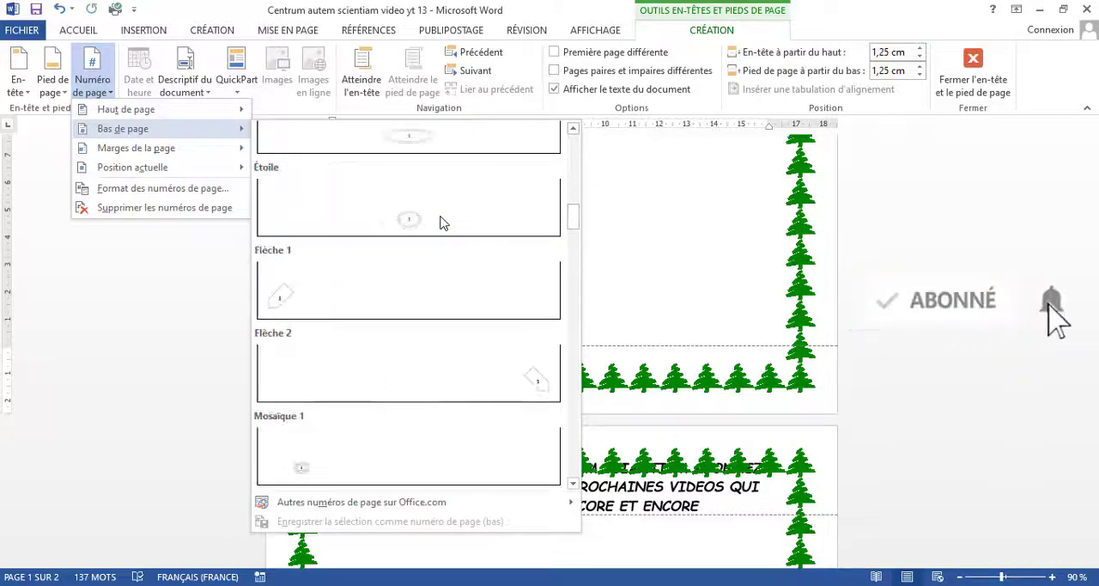
scroll(439, 222, "down", 3)
scroll(440, 221, "down", 3)
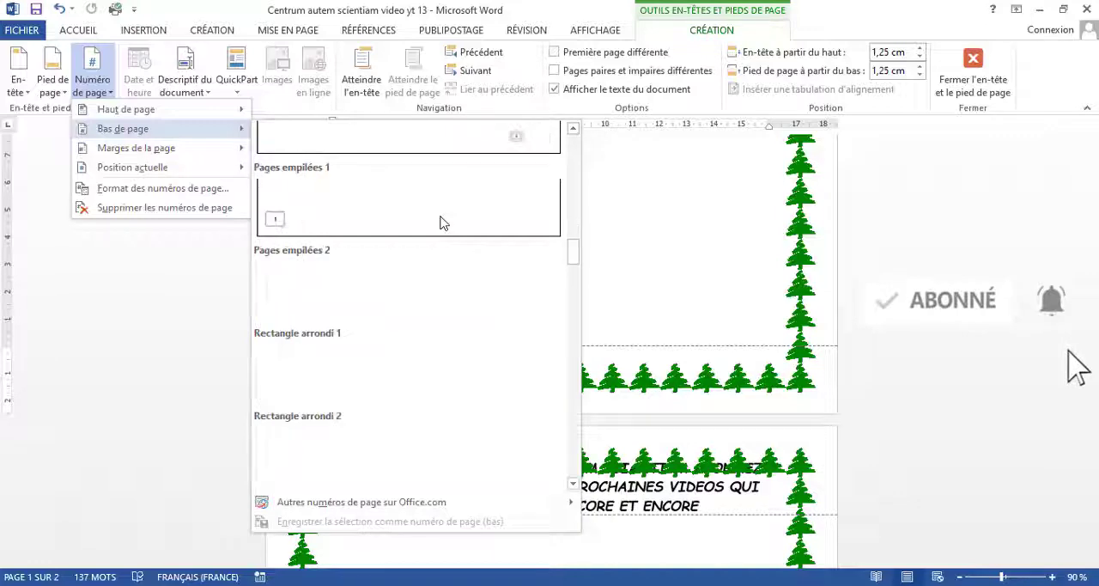
scroll(440, 221, "down", 3)
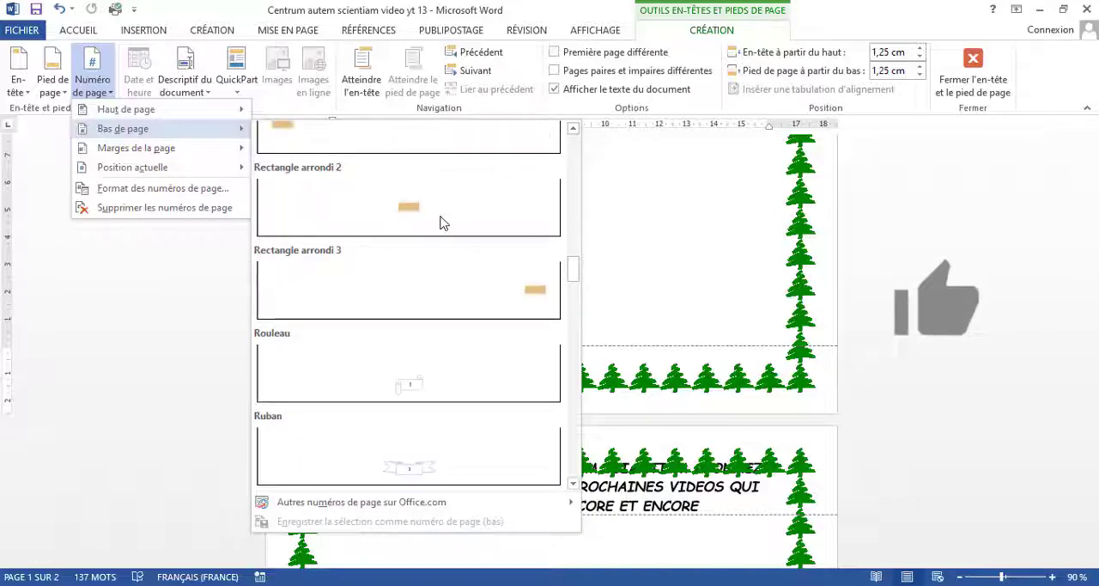
scroll(440, 222, "down", 3)
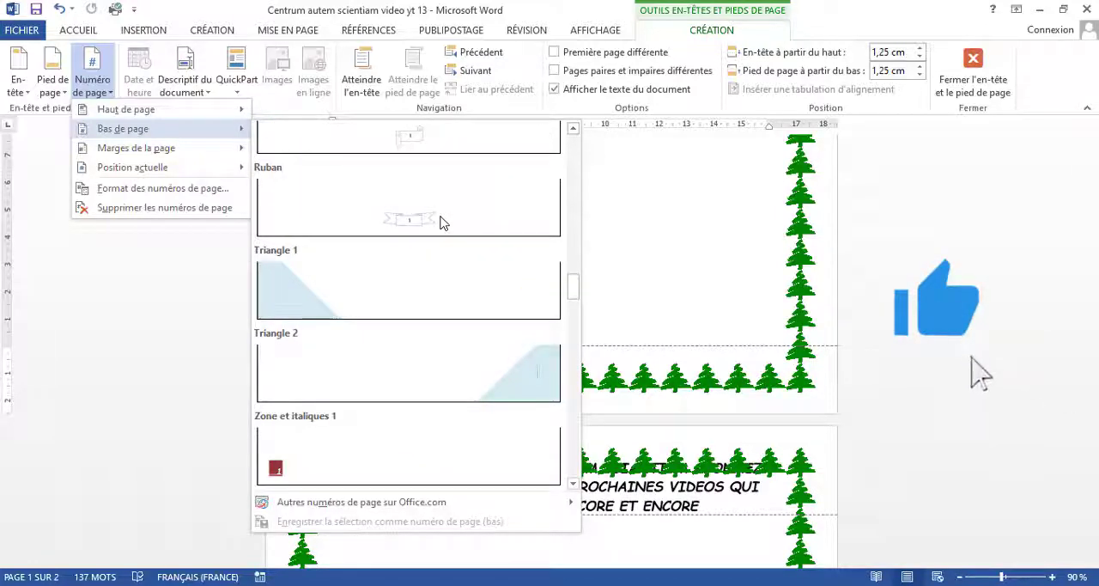
left_click(306, 464)
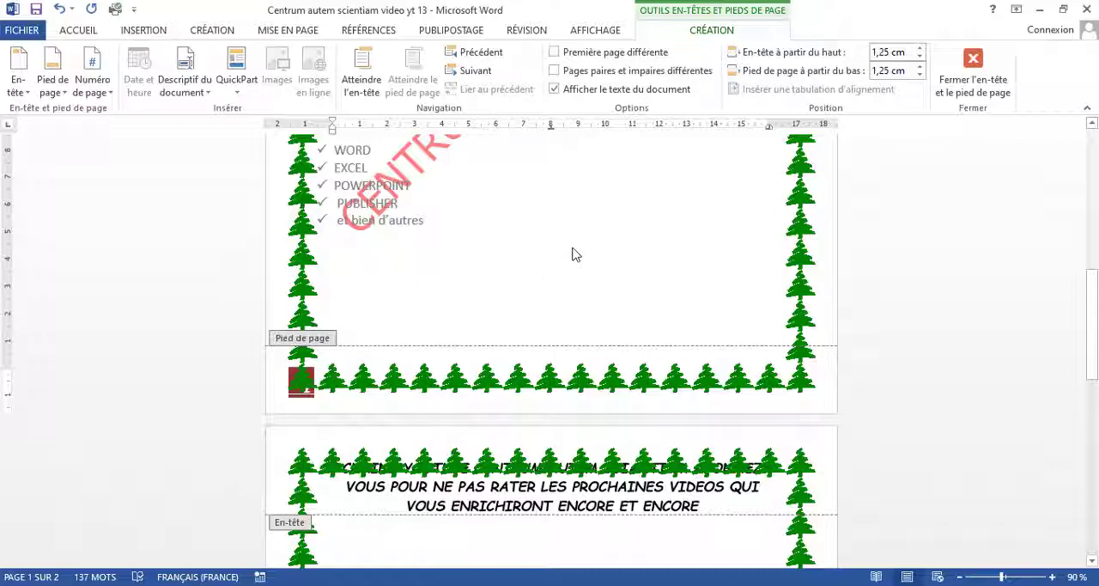
scroll(575, 253, "down", 10)
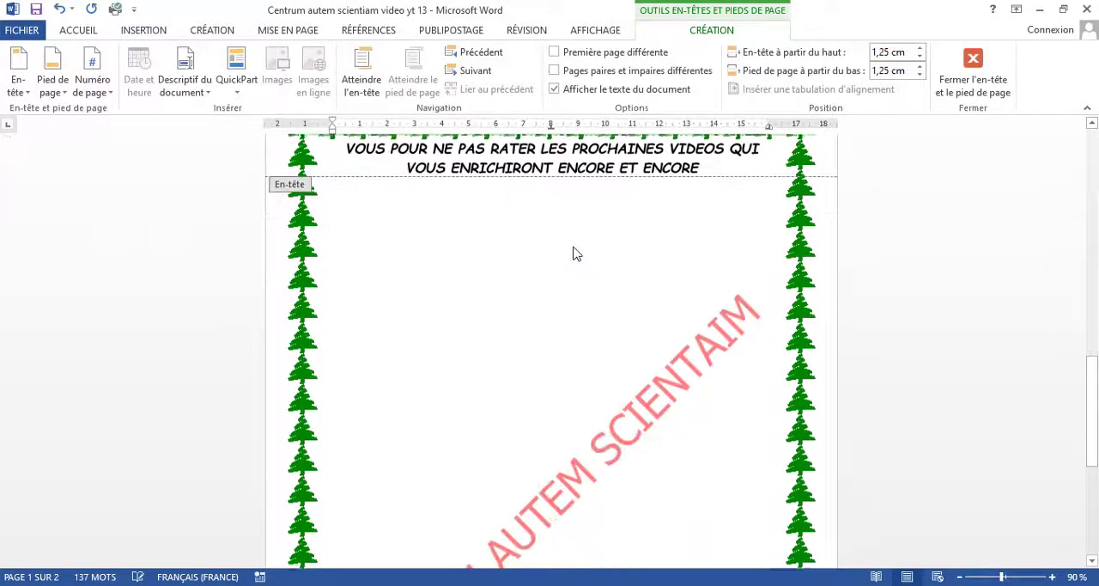
scroll(576, 253, "down", 8)
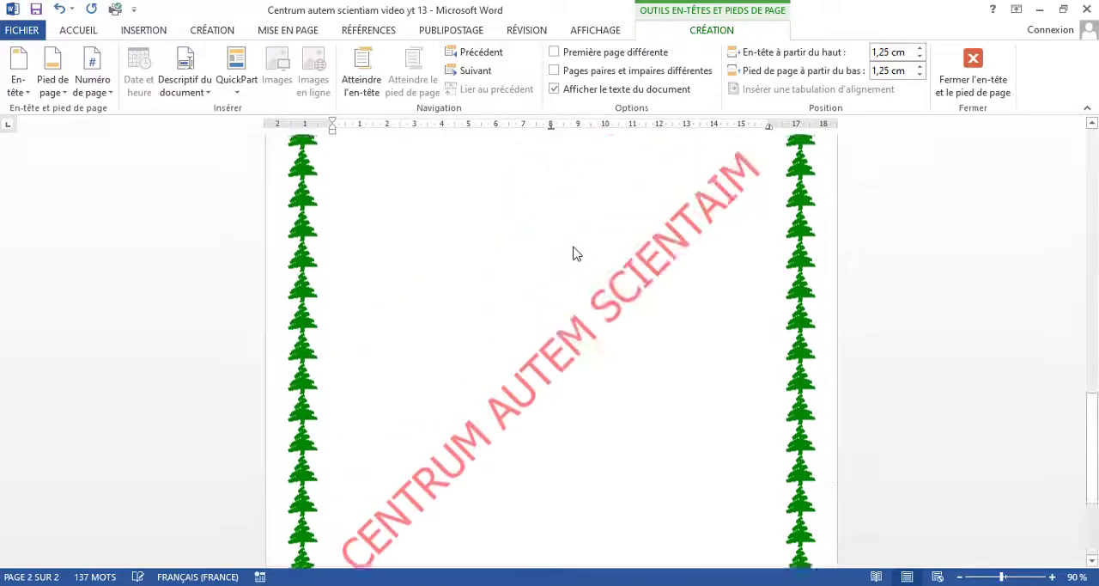
scroll(576, 253, "up", 9)
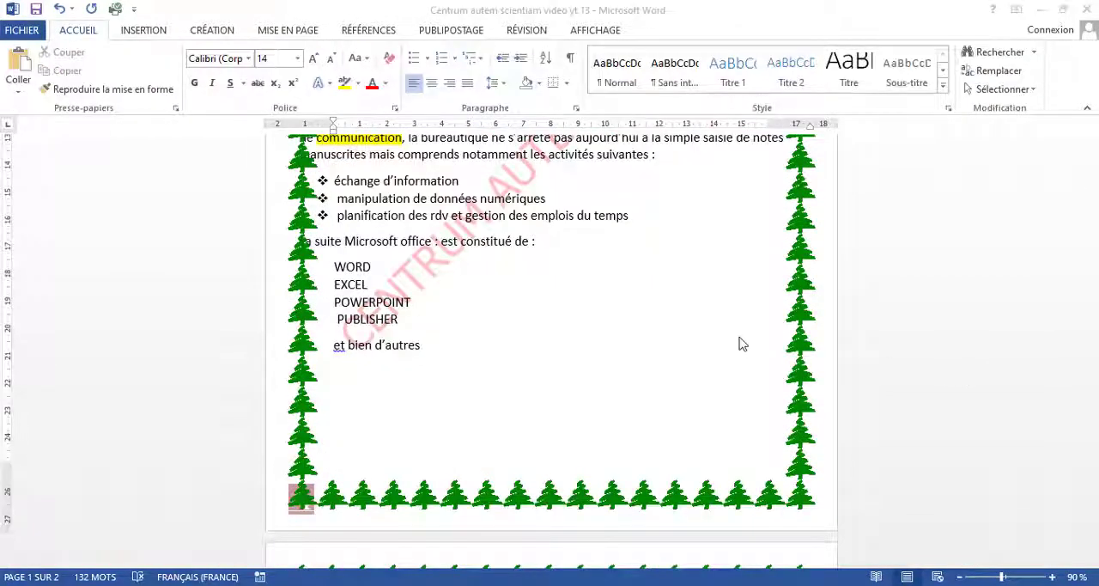
Step: Number the WORD, EXCEL and POWERPOINT lines one by one with the "1. 2. 3." numbering format
left_click(338, 272)
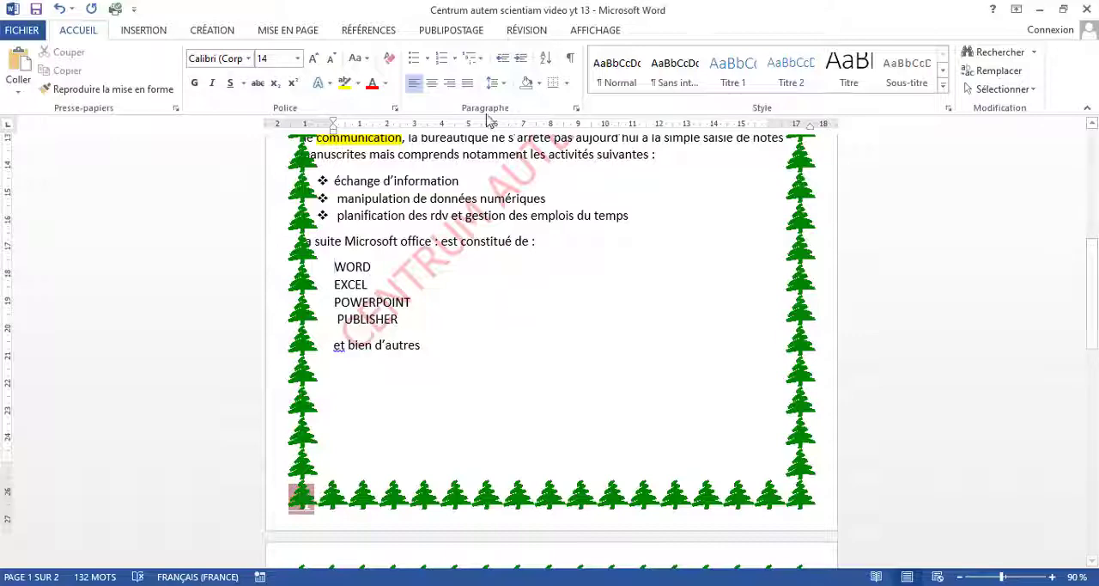
left_click(455, 59)
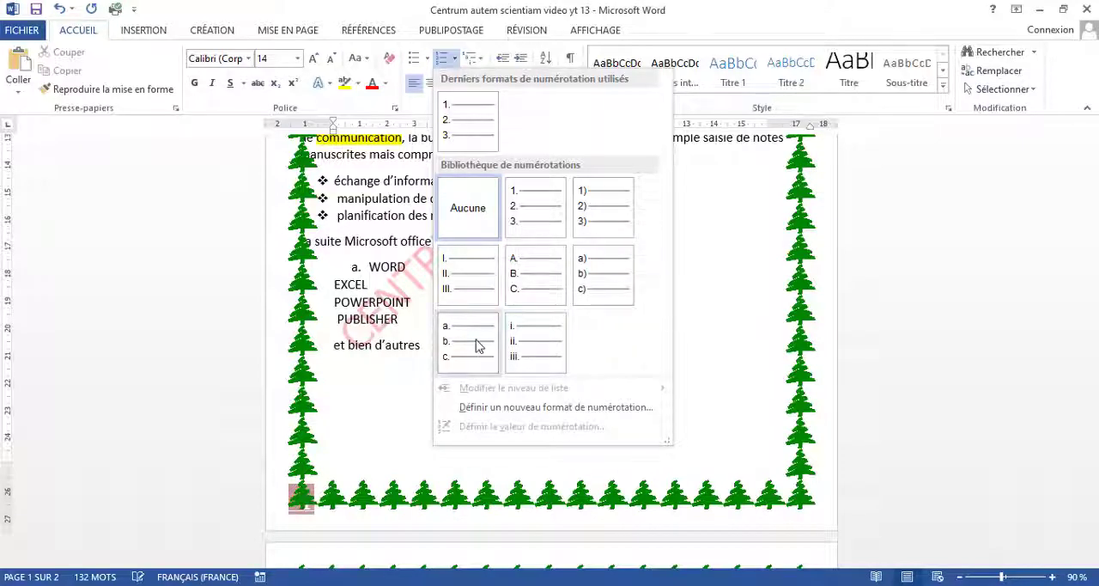
left_click(549, 224)
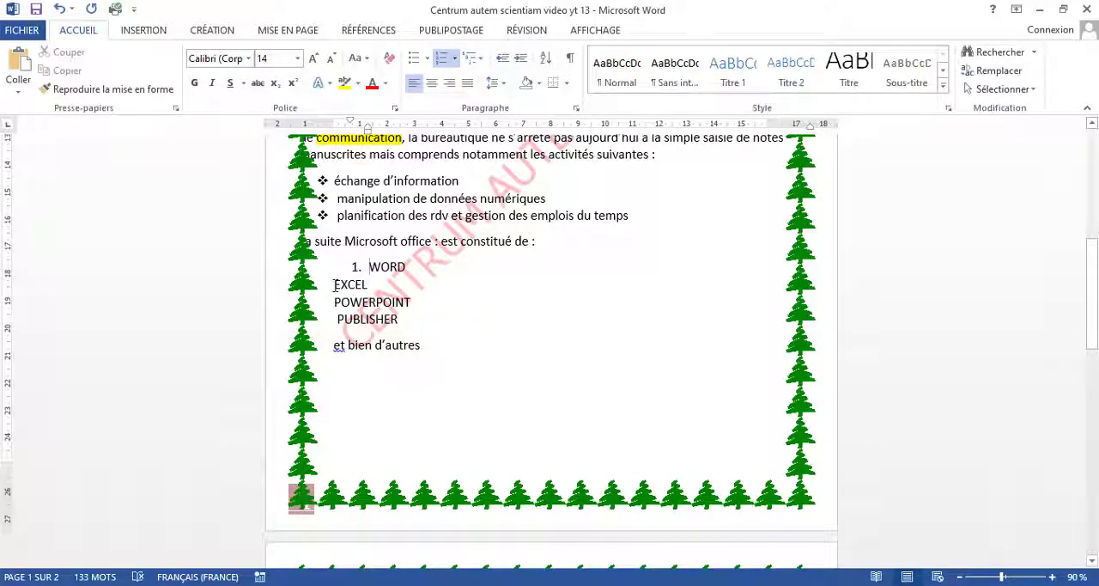
left_click(335, 285)
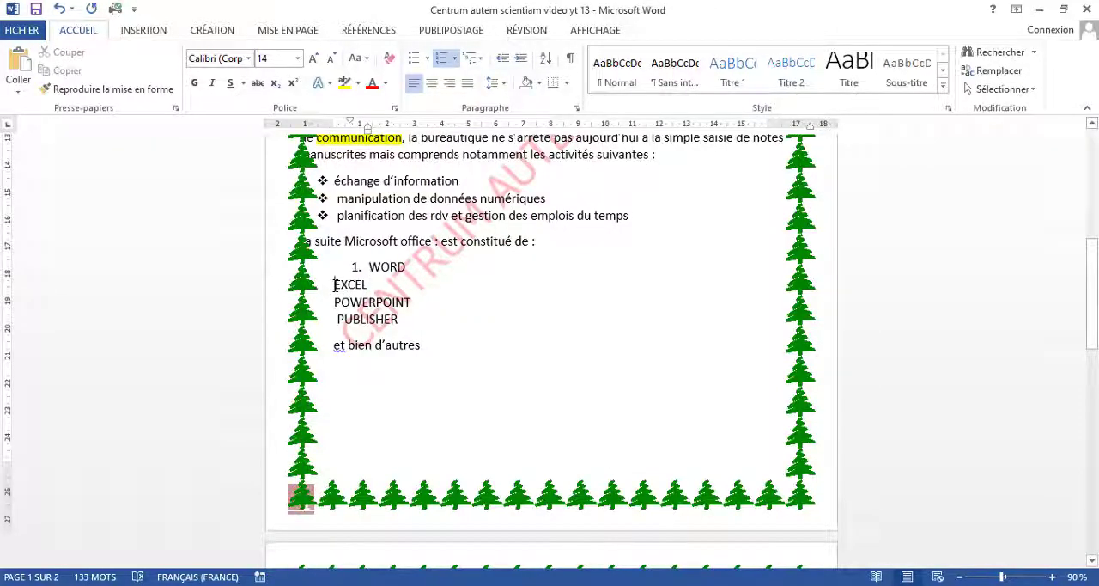
left_click(454, 58)
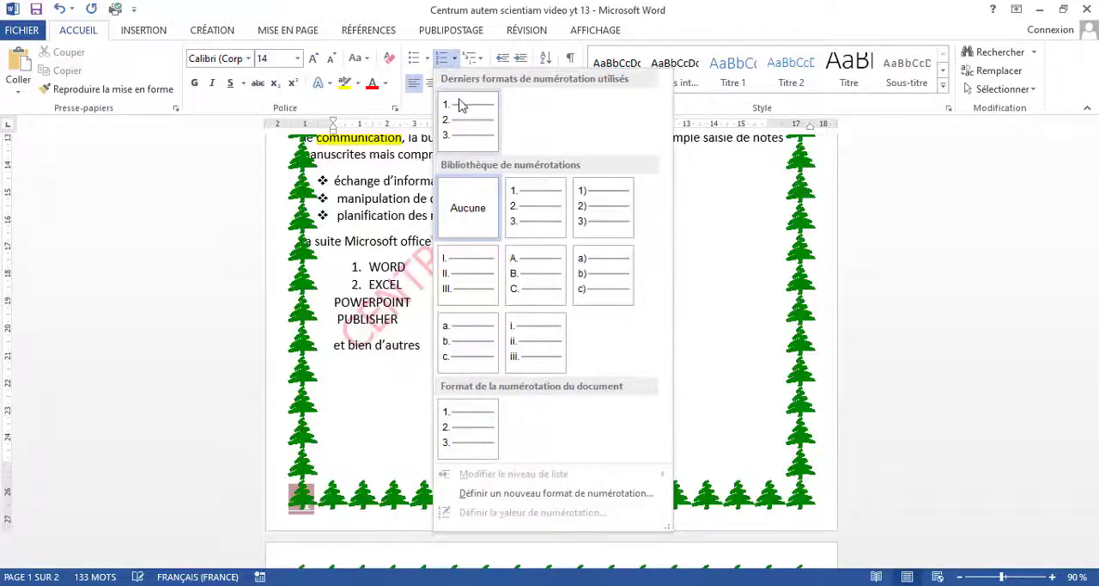
left_click(461, 104)
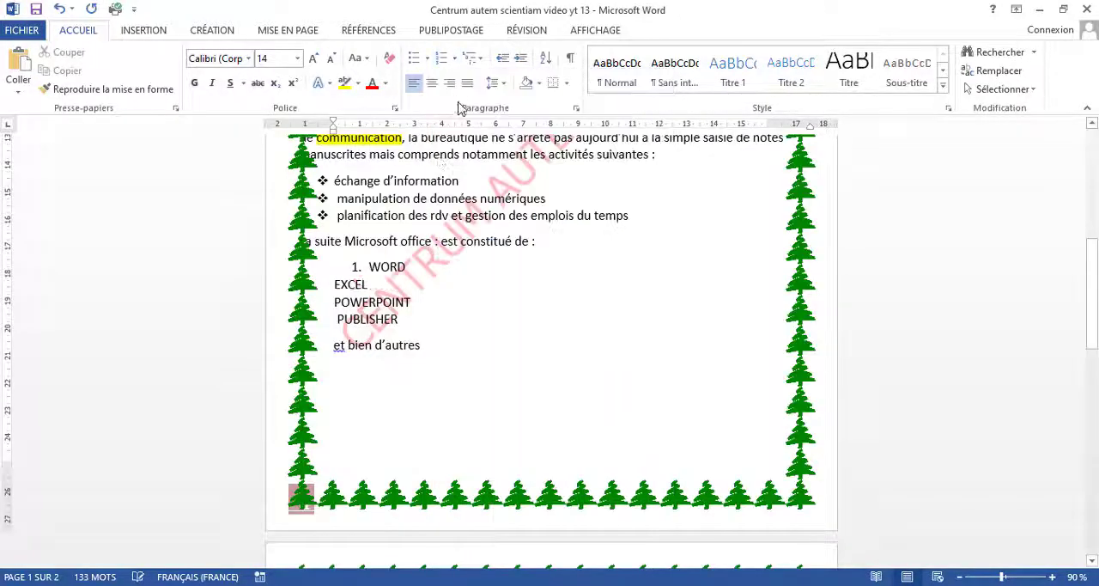
left_click(335, 302)
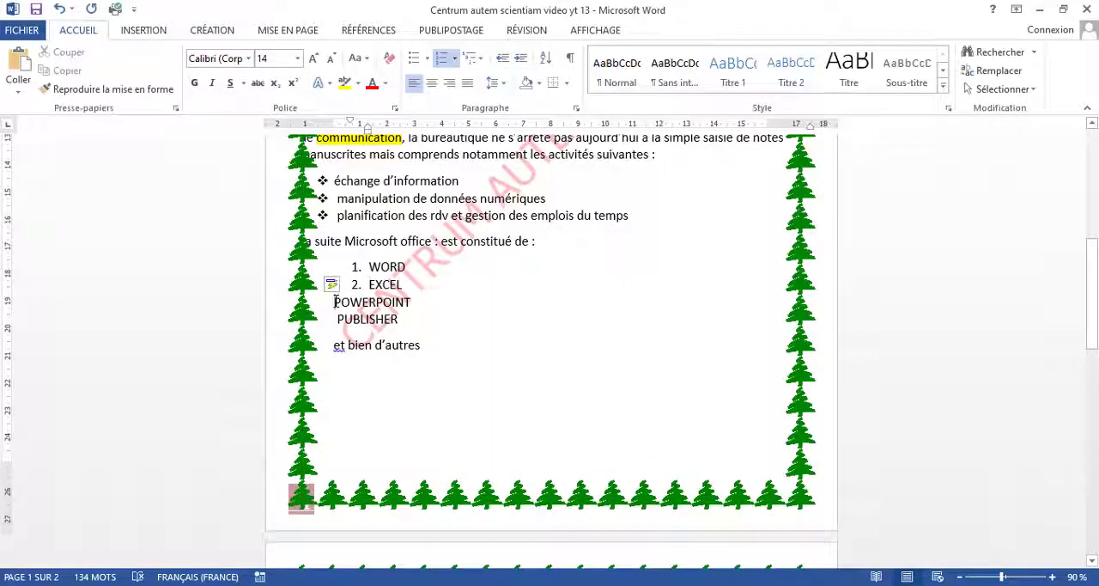
left_click(454, 60)
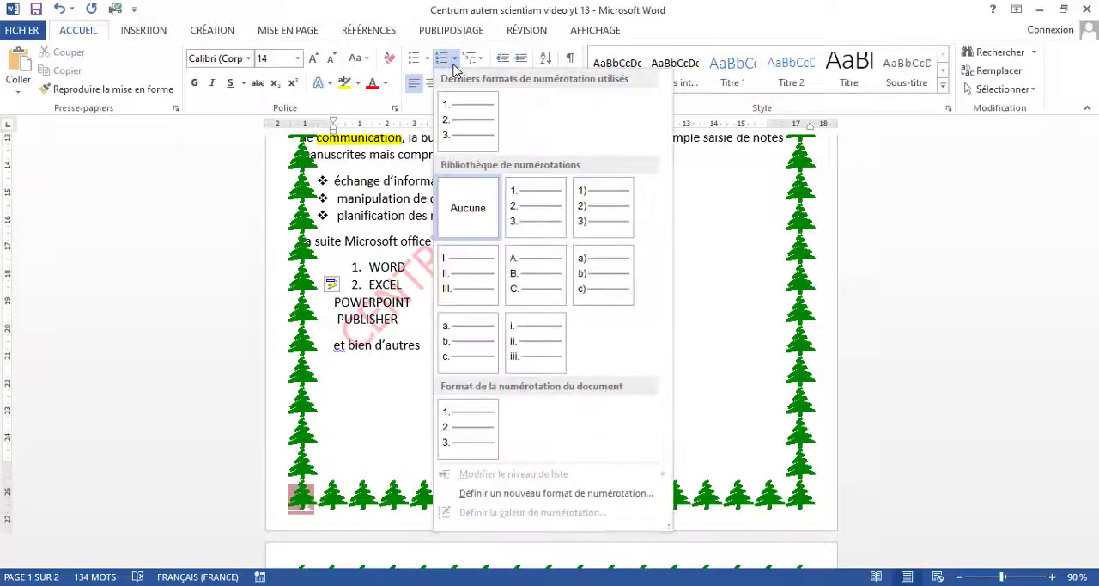
left_click(520, 238)
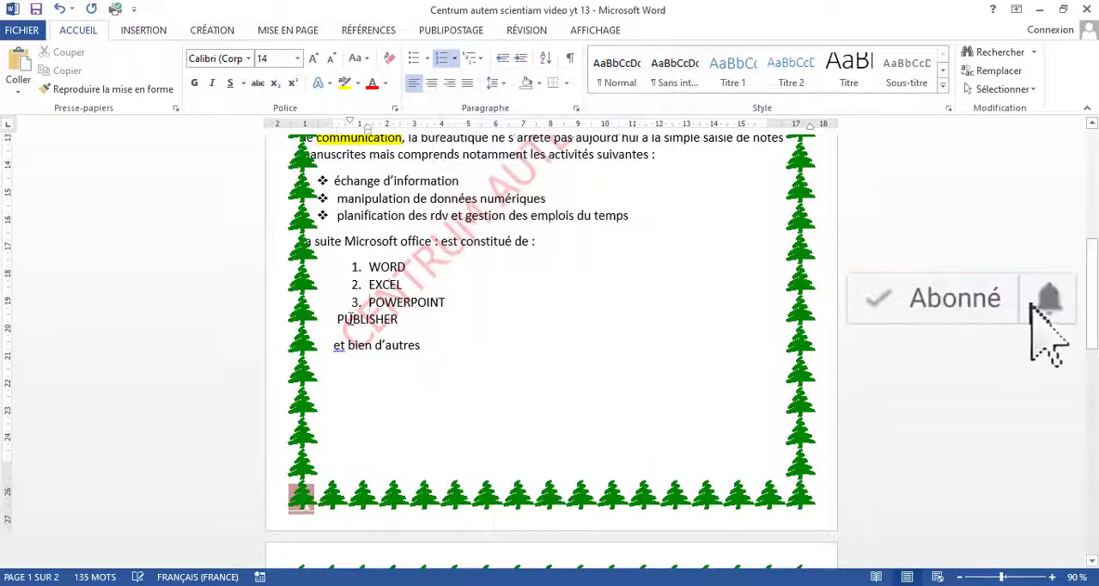
Step: Apply the "a) b) c)" numbering format to the PUBLISHER line
left_click(338, 319)
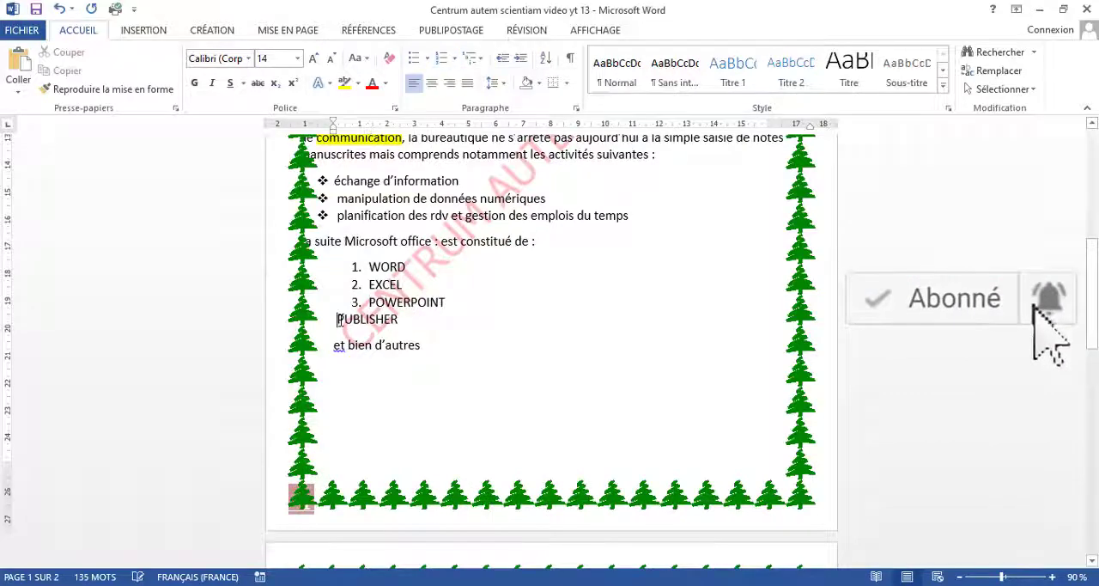
left_click(454, 59)
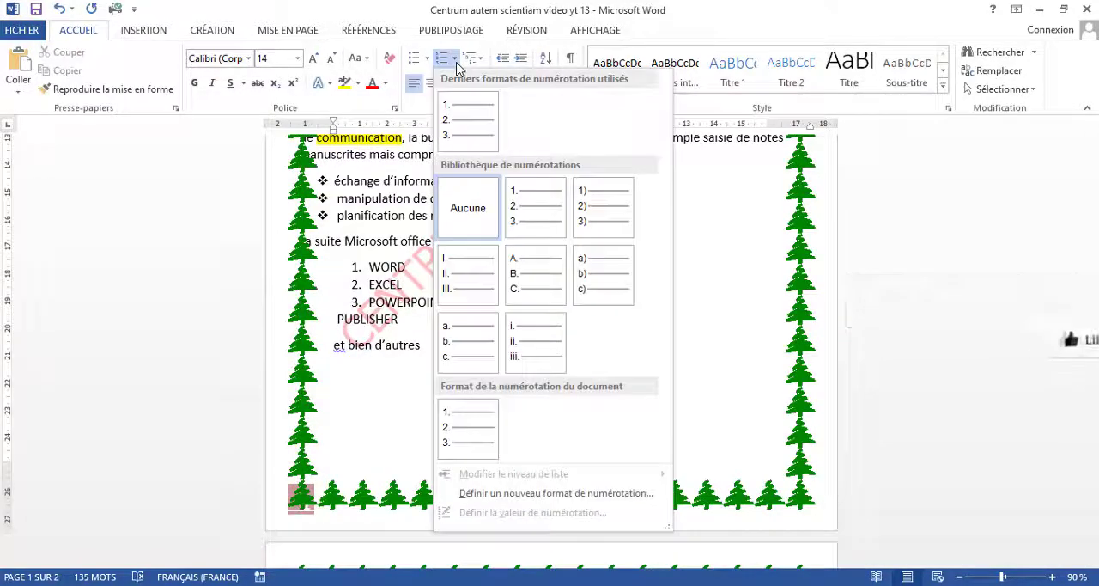
left_click(587, 269)
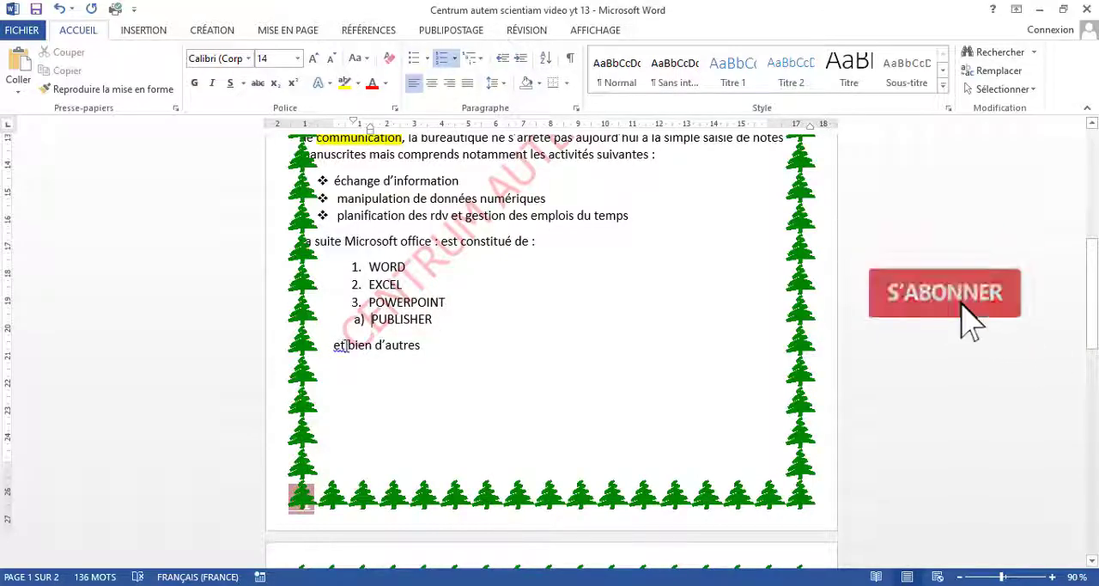
Step: Split "et bien d'autres" after "et" into two lines and apply the "a) b) c)" numbering format to each
left_click(342, 345)
key("Return")
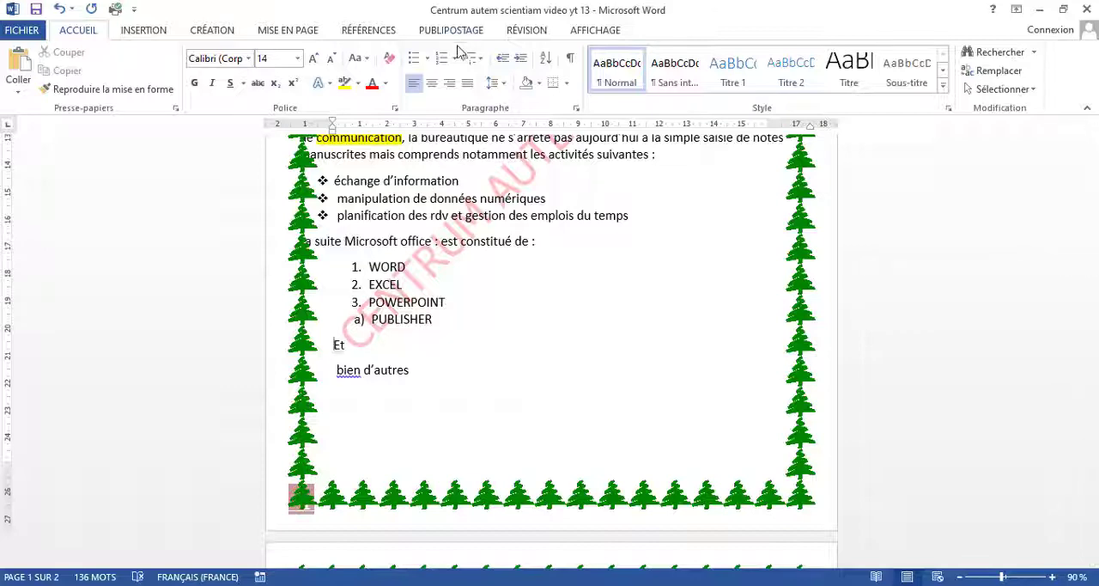
left_click(454, 58)
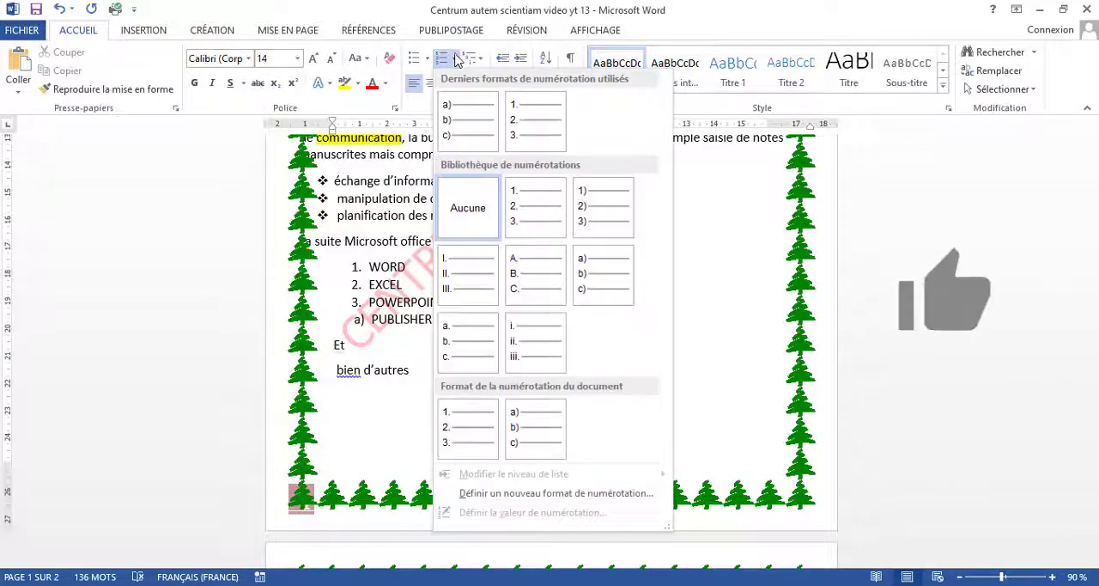
left_click(598, 286)
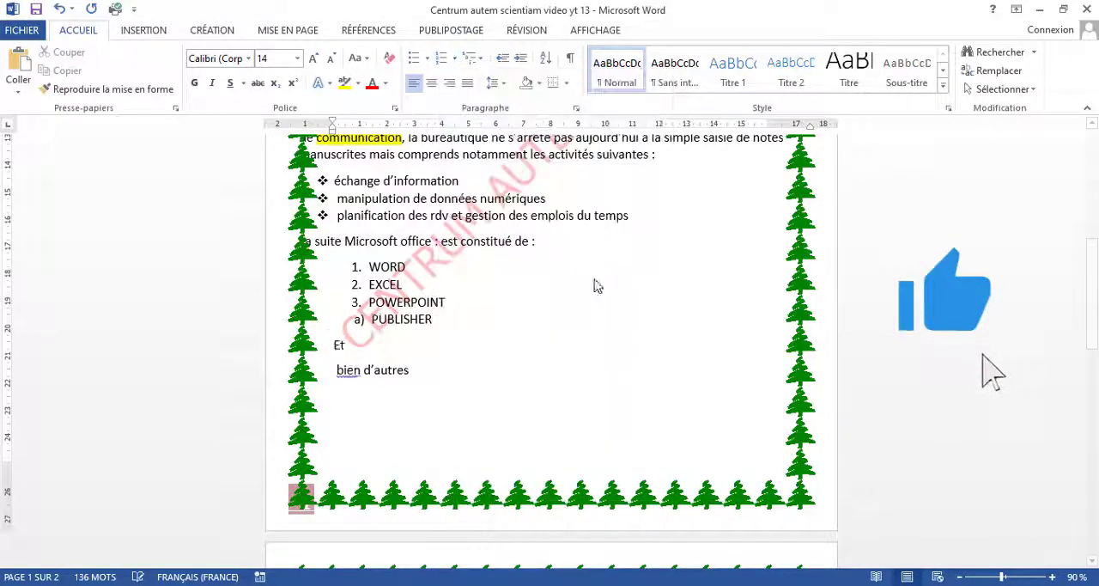
left_click(342, 363)
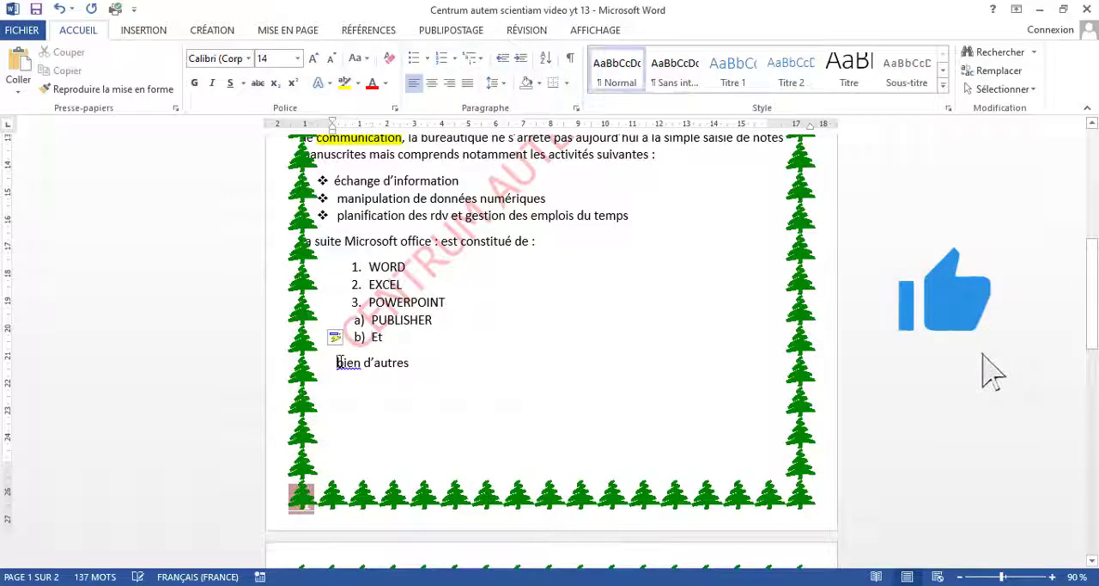
left_click(455, 58)
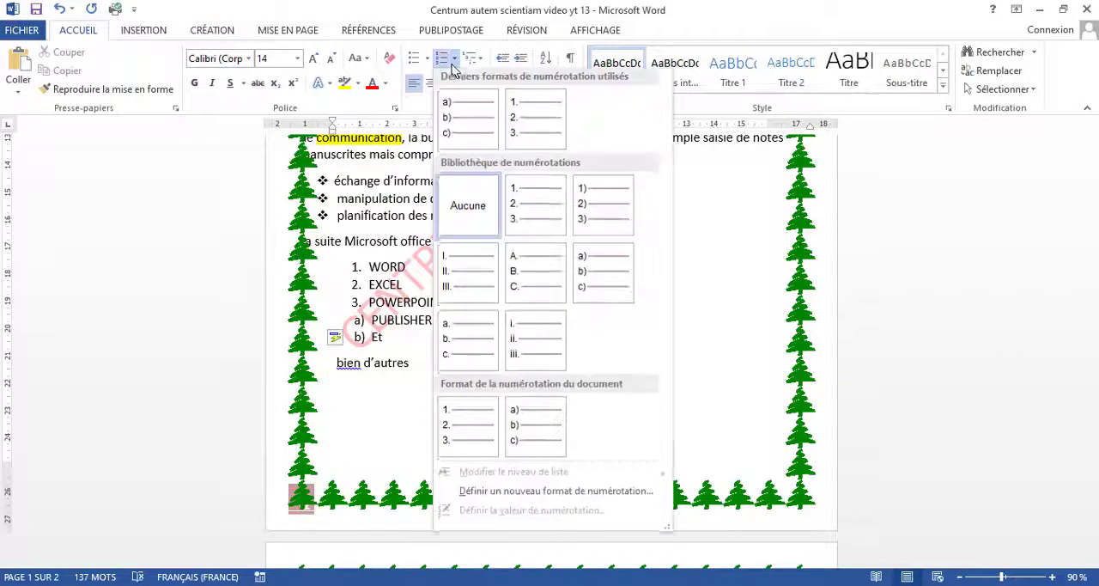
left_click(493, 133)
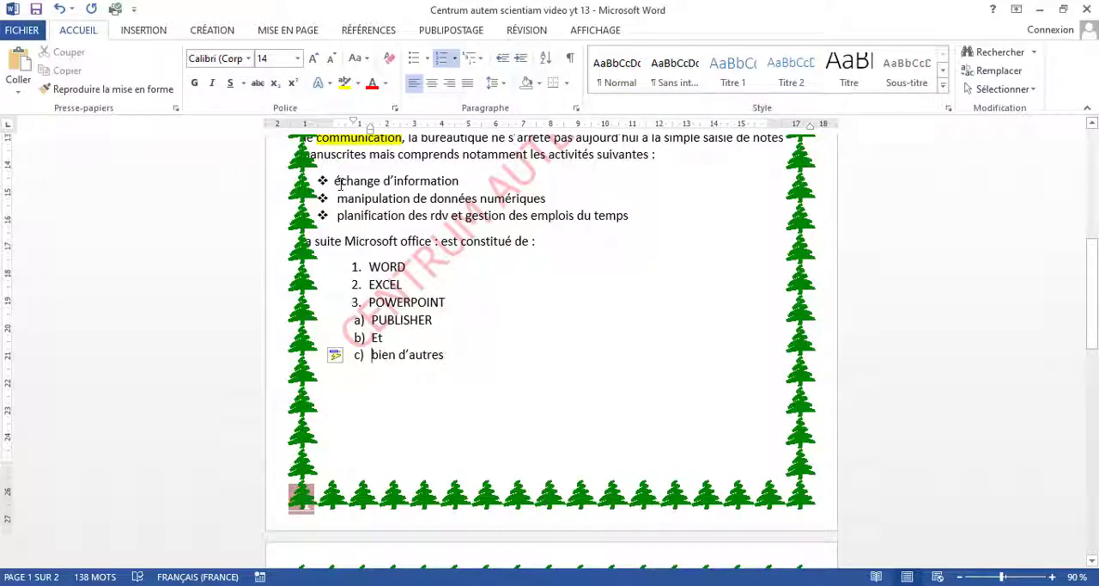
Step: Remove the bullets from the three activity lines, from "échange d'information" to "planification des rdv et gestion des emplois du temps"
left_click(335, 182)
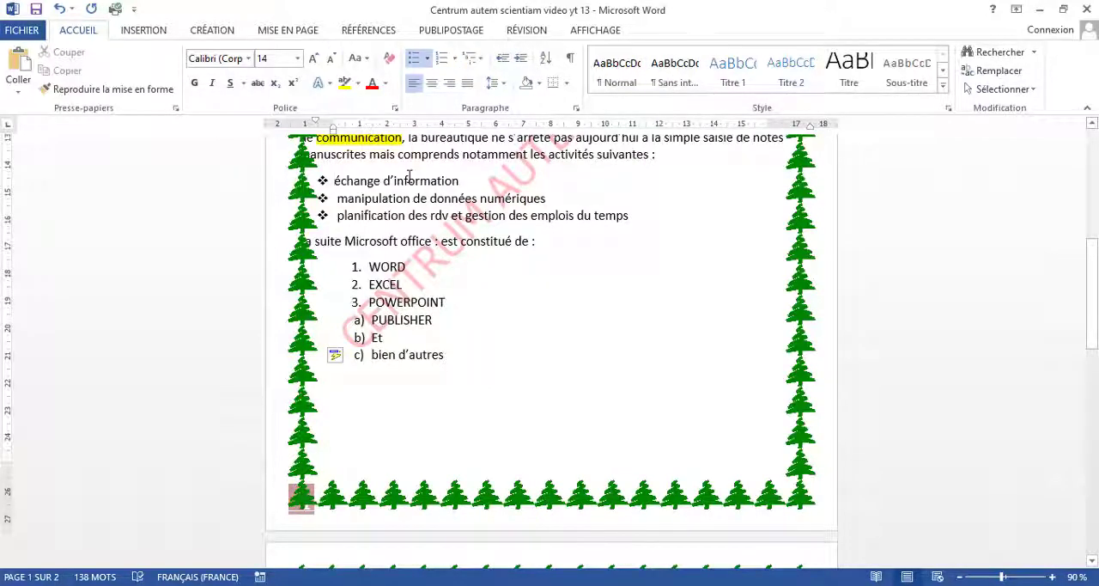
key("BackSpace")
key("Down")
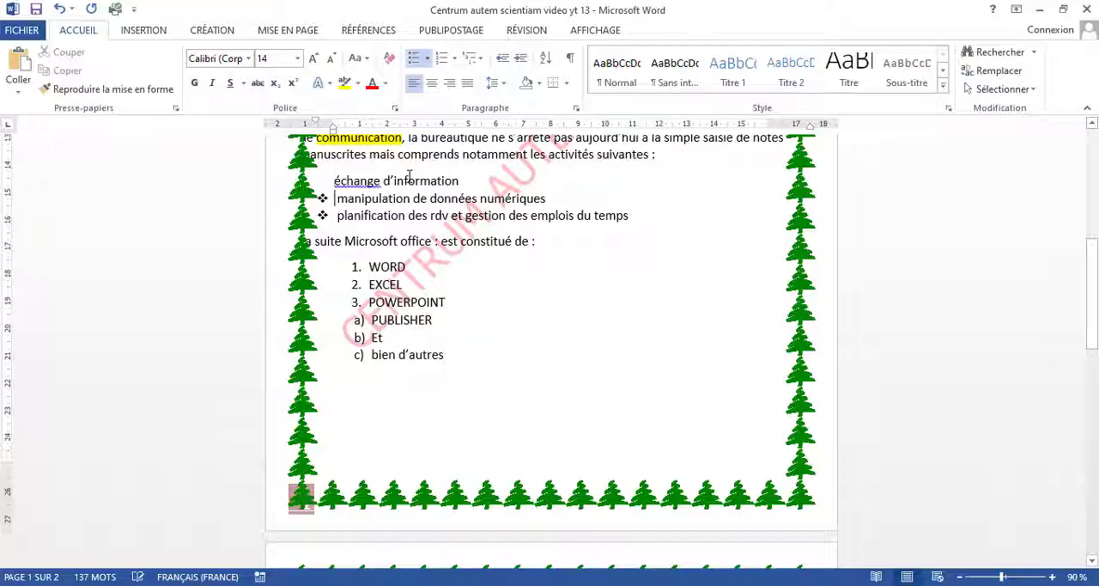
key("BackSpace")
key("Down")
key("BackSpace")
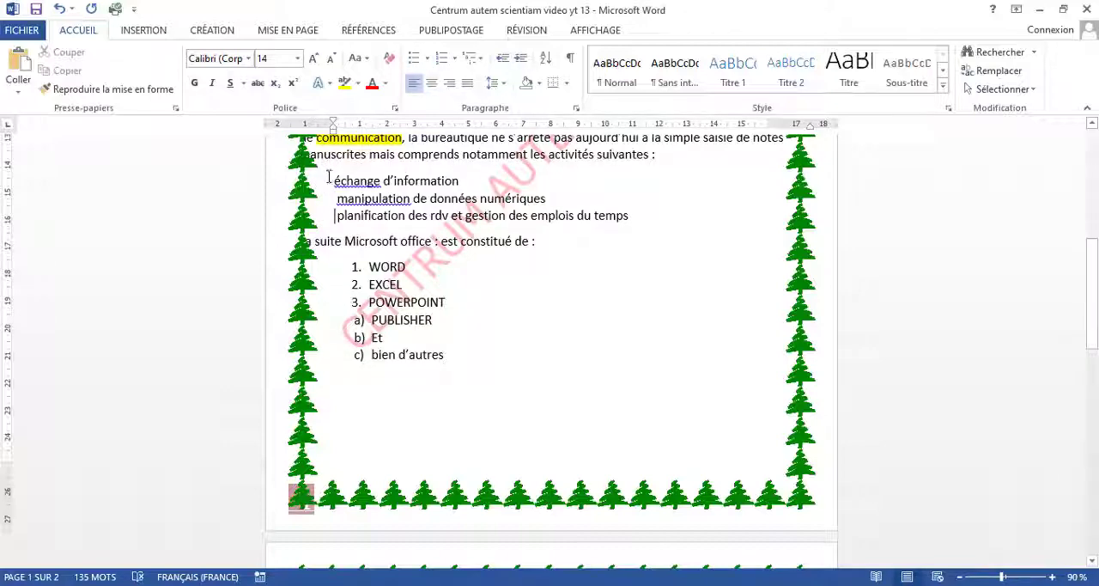
Step: Number the three activity lines one by one with the "A. B. C." numbering format
left_click(454, 58)
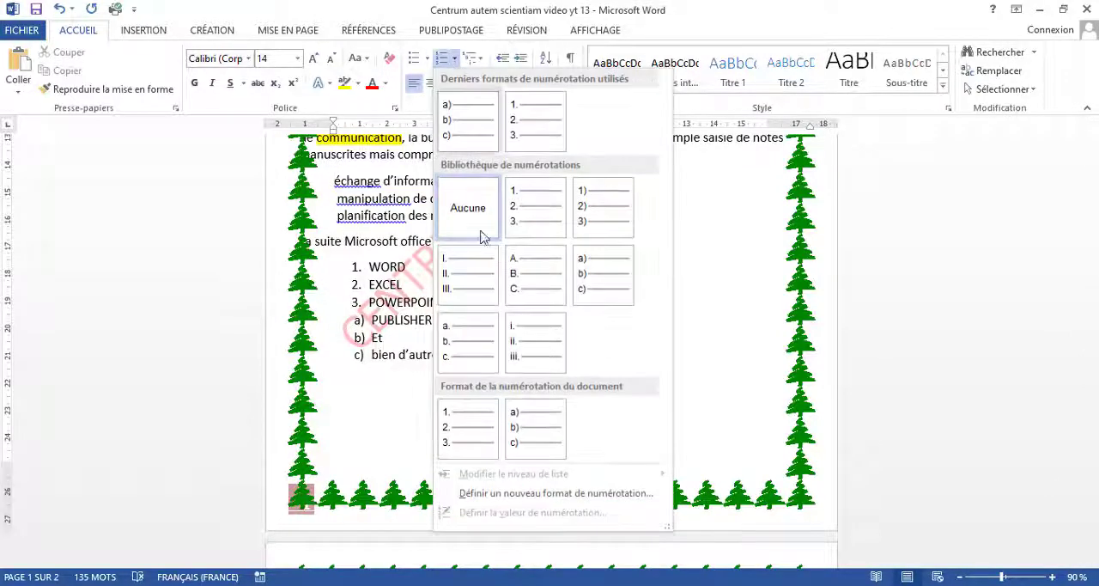
left_click(526, 271)
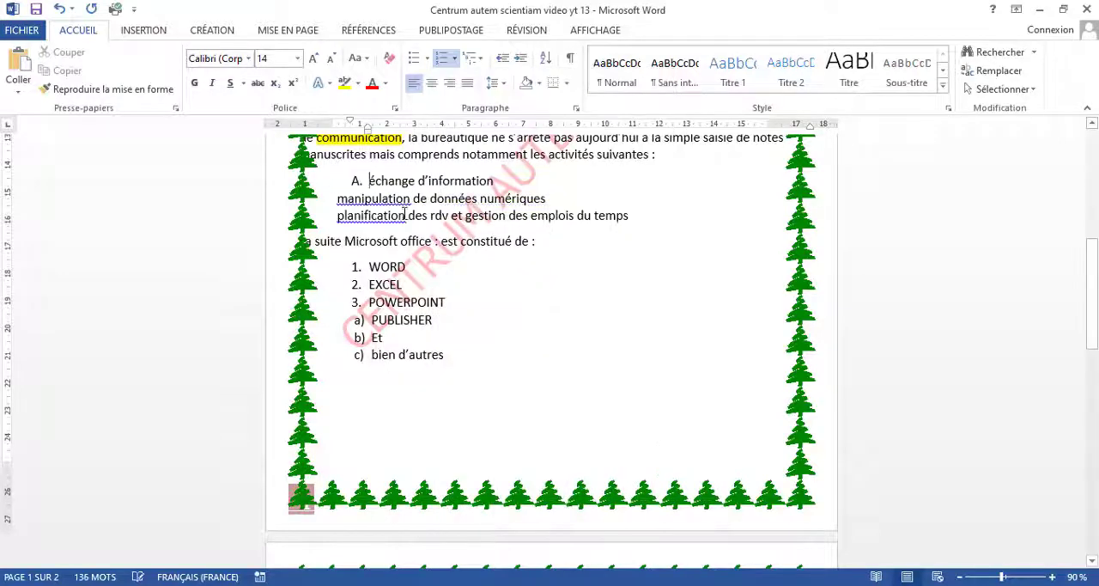
left_click(336, 198)
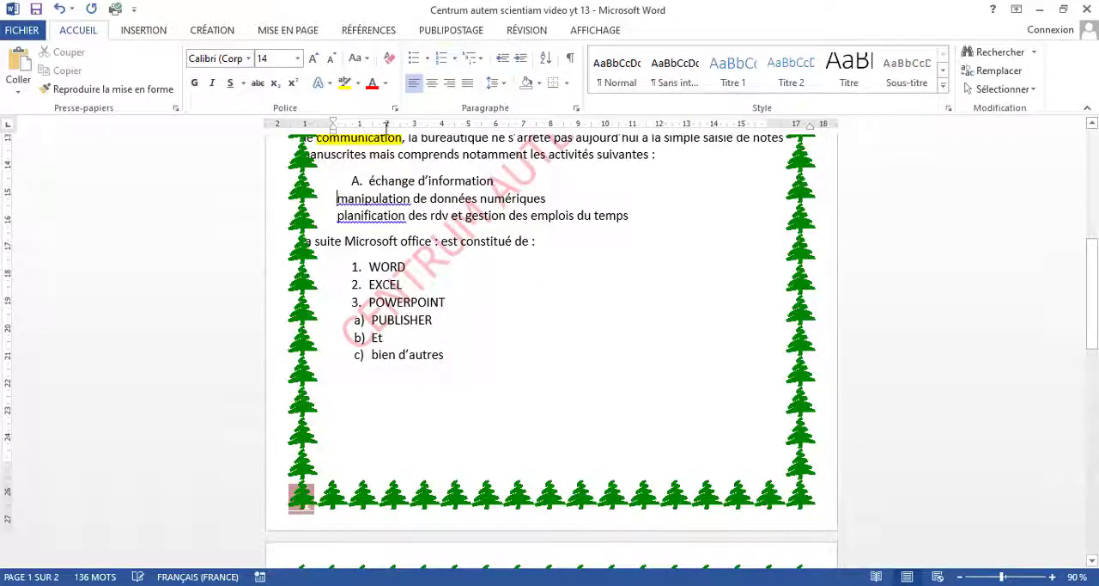
left_click(455, 57)
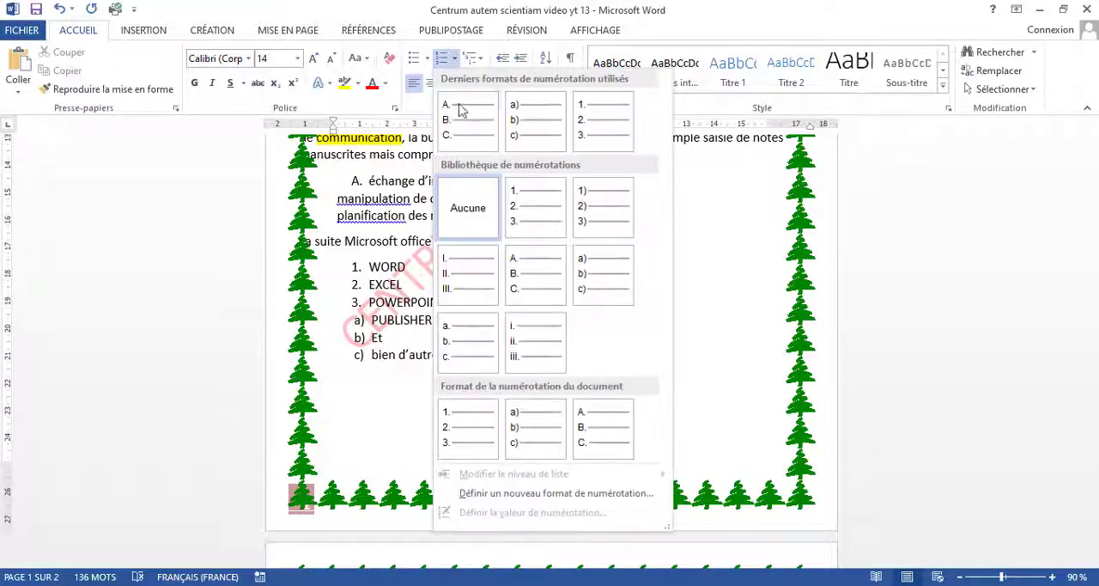
left_click(527, 293)
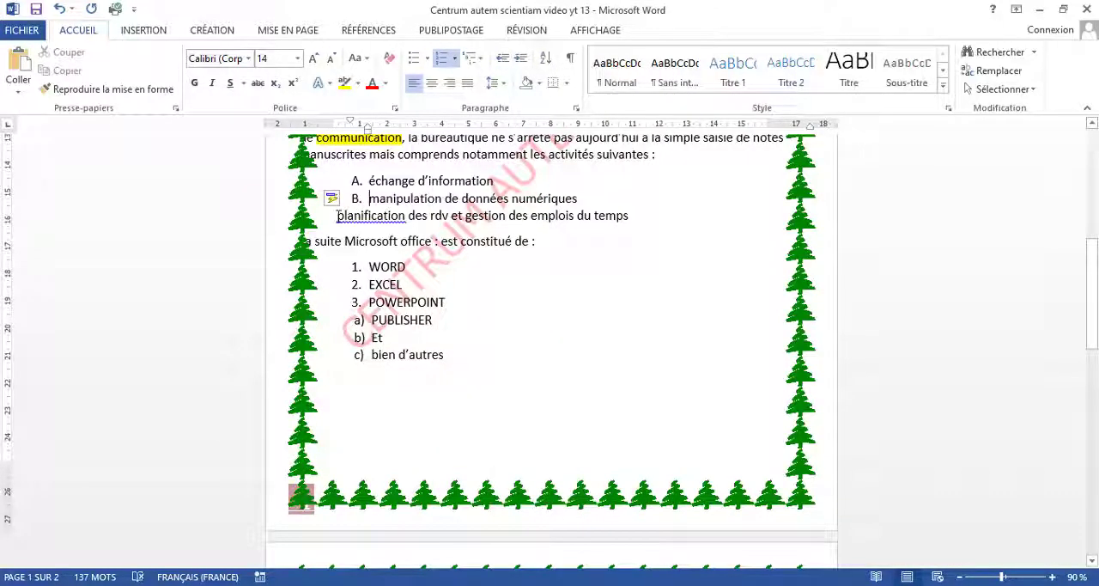
left_click(337, 216)
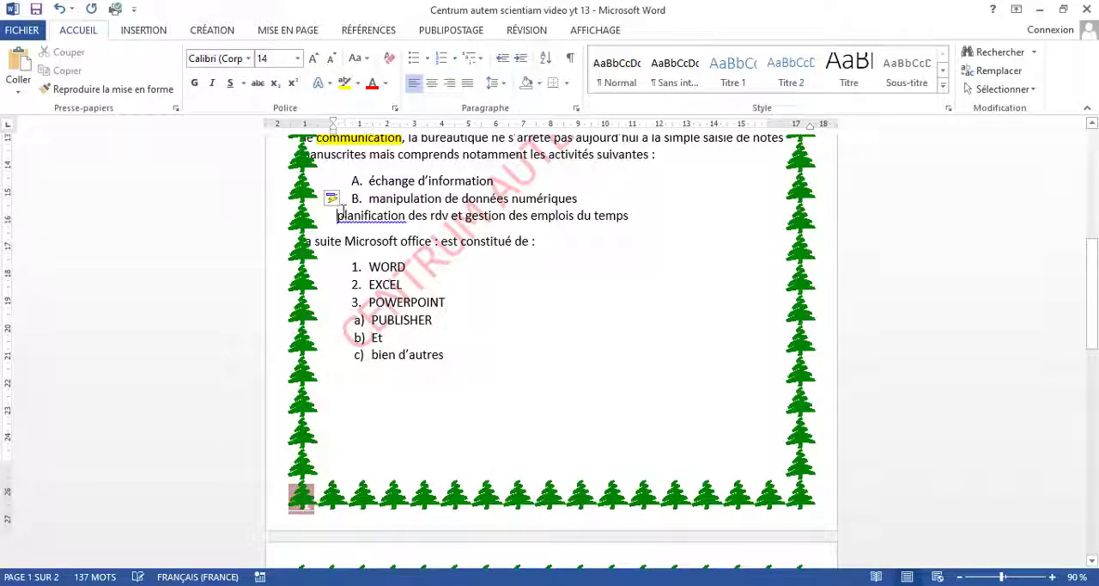
left_click(454, 60)
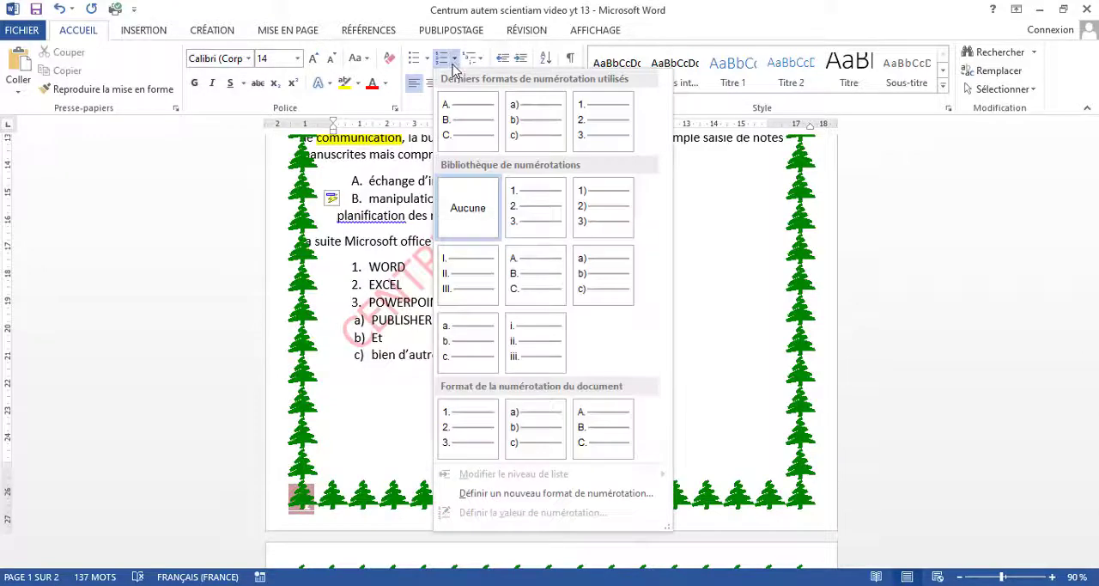
left_click(471, 127)
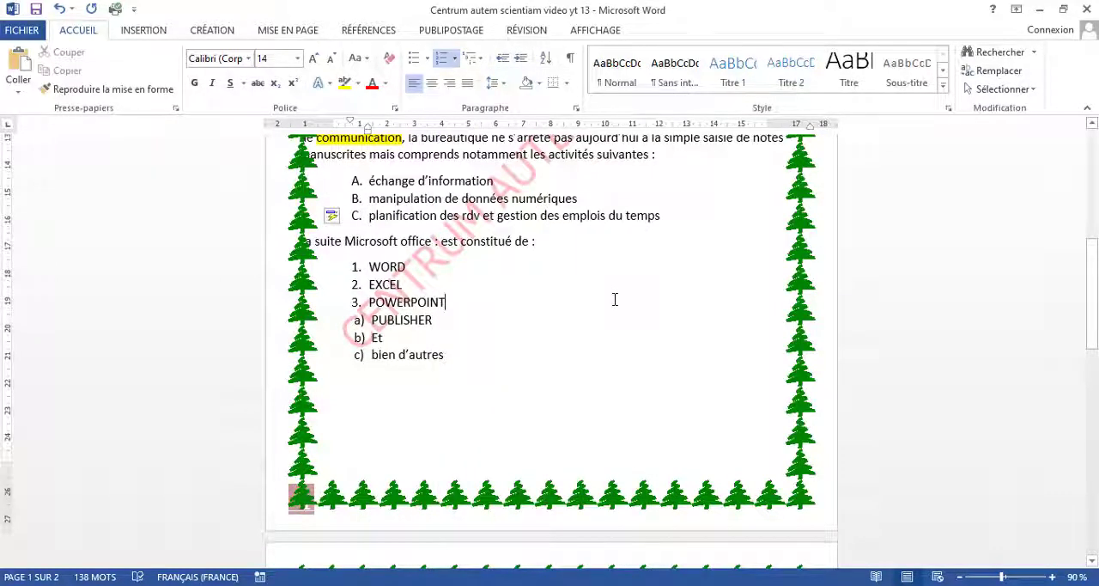
Step: Create a blank document in "Paysage" orientation and check its page in the print preview
key("ctrl+n")
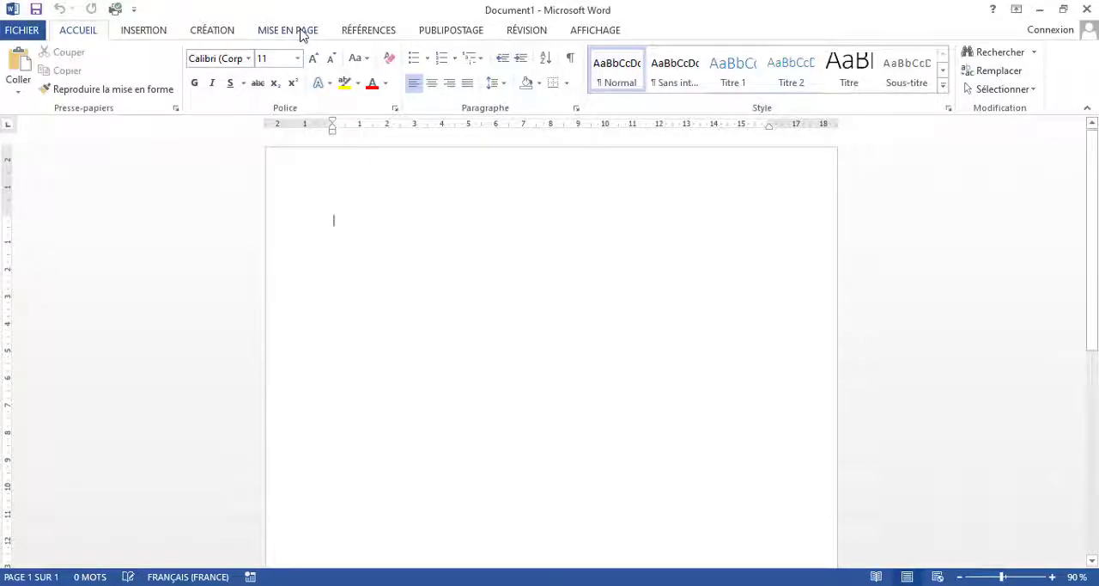
left_click(301, 31)
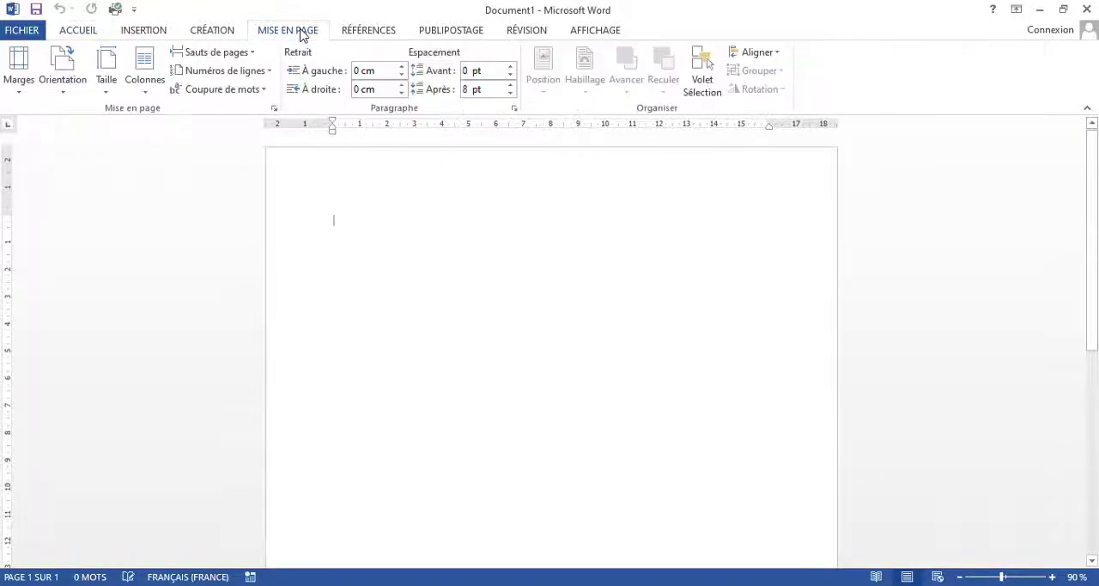
left_click(64, 89)
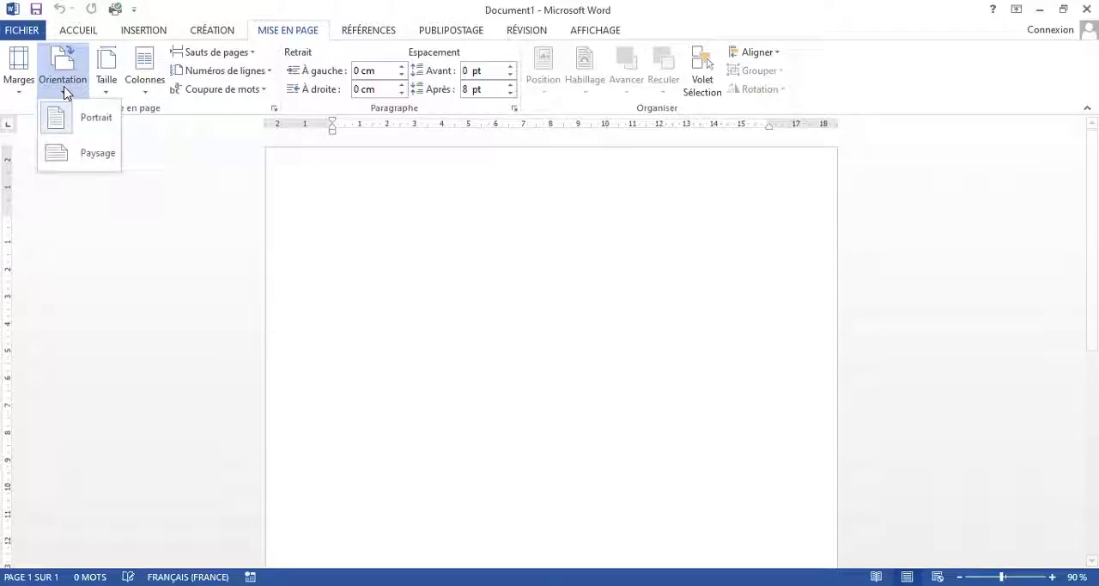
left_click(65, 154)
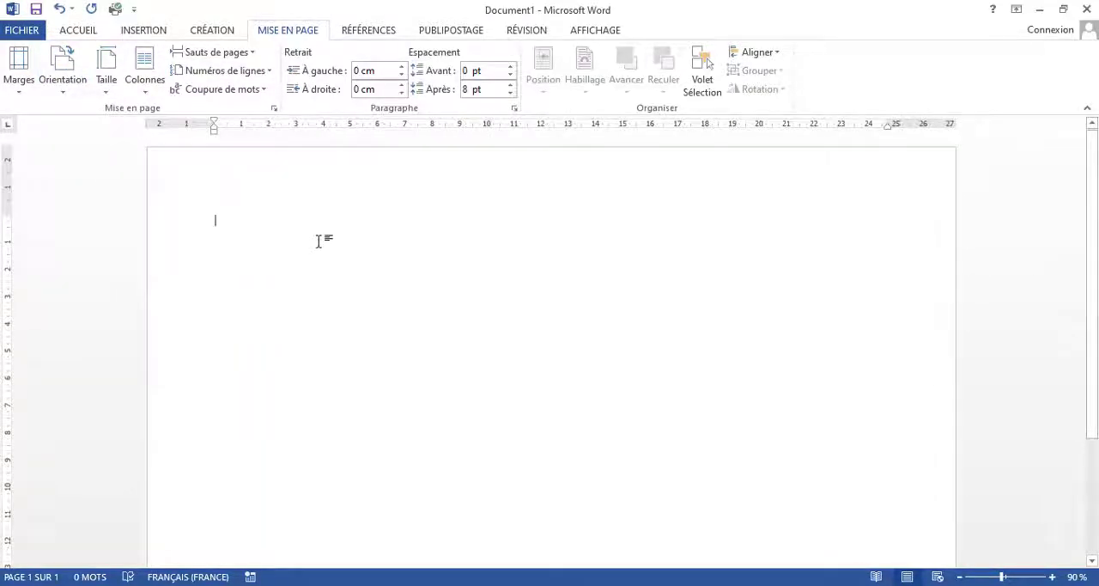
key("ctrl+p")
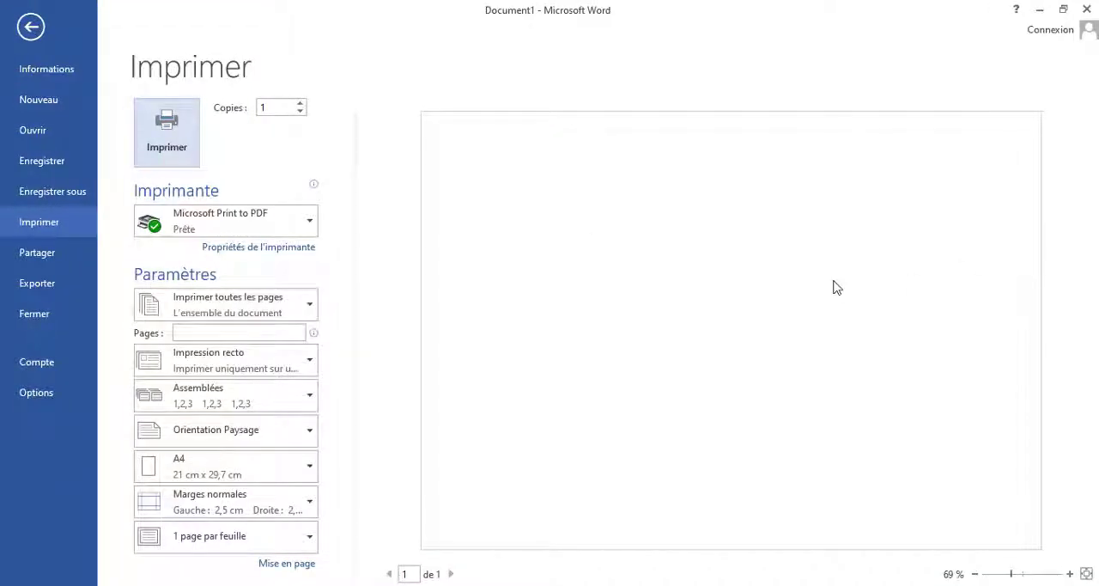
key("Escape")
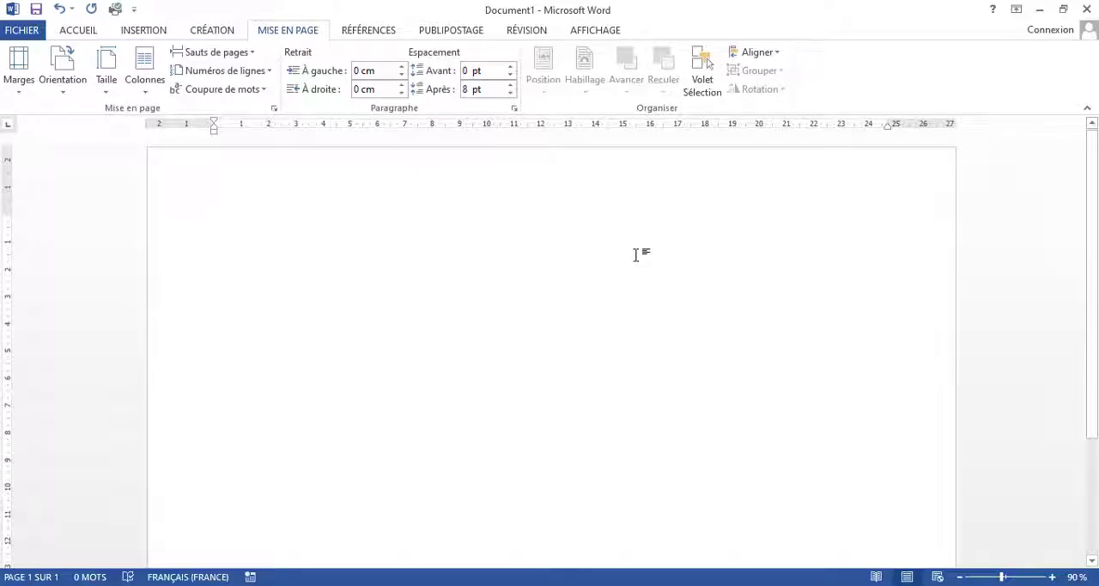
Step: Write "CREATION DE CARTE DE VISITE" and "TRAITEMENT DE TEXTE" as the first two lines of the new document
type("s")
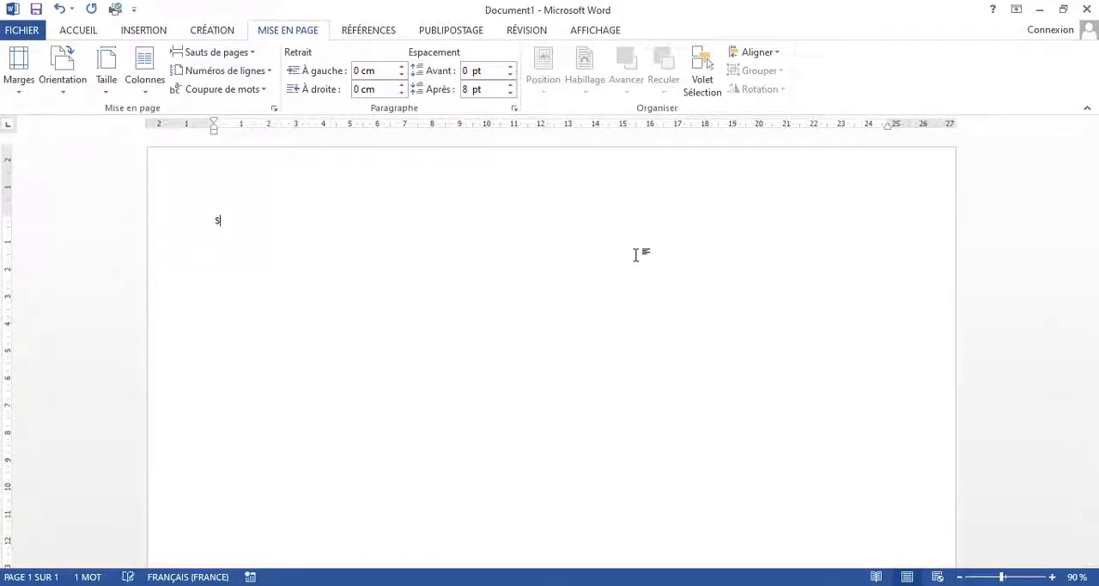
key("BackSpace")
type("cREATION DE CARTE")
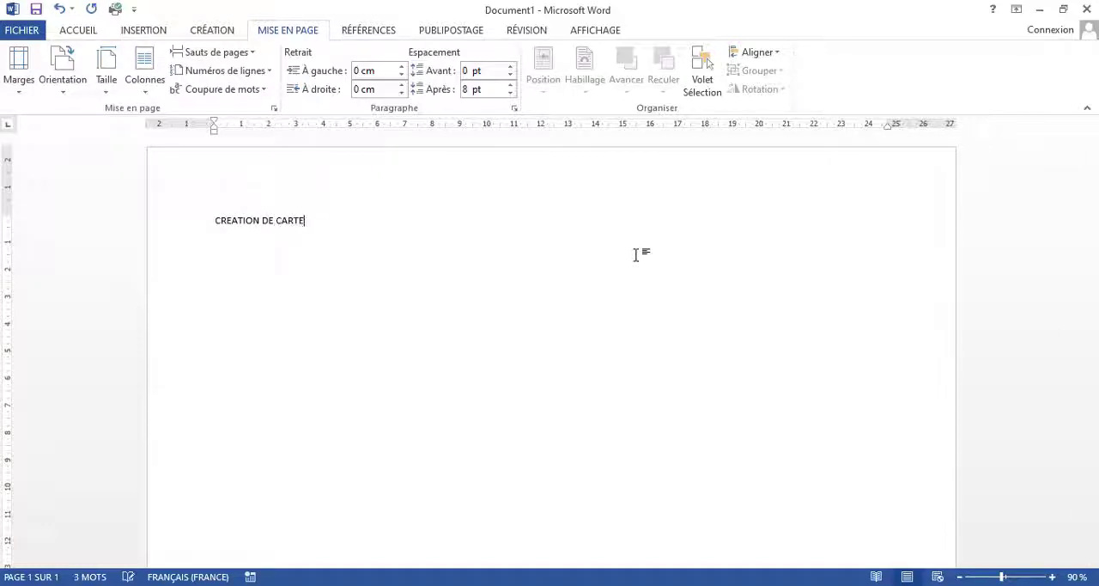
type(" DE VI")
type("AITEMEN")
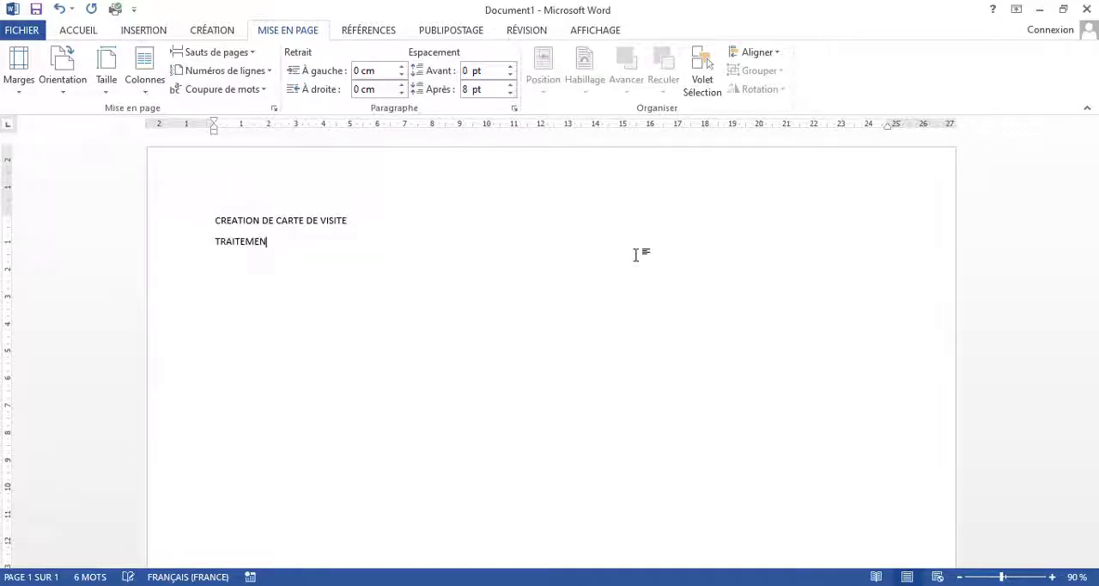
type("T DE TEXTE")
key("Return")
Step: Write "PHOTOCOPIE SCANNER ET IMPRIMER ICI" as the third line
type("PHOTOCOPIE")
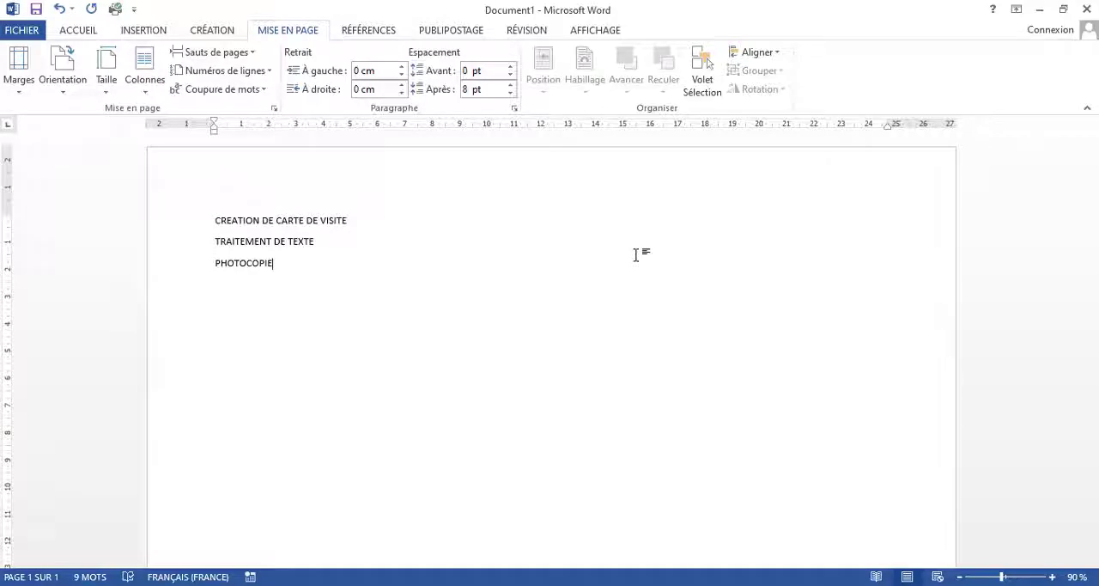
type(" SCA")
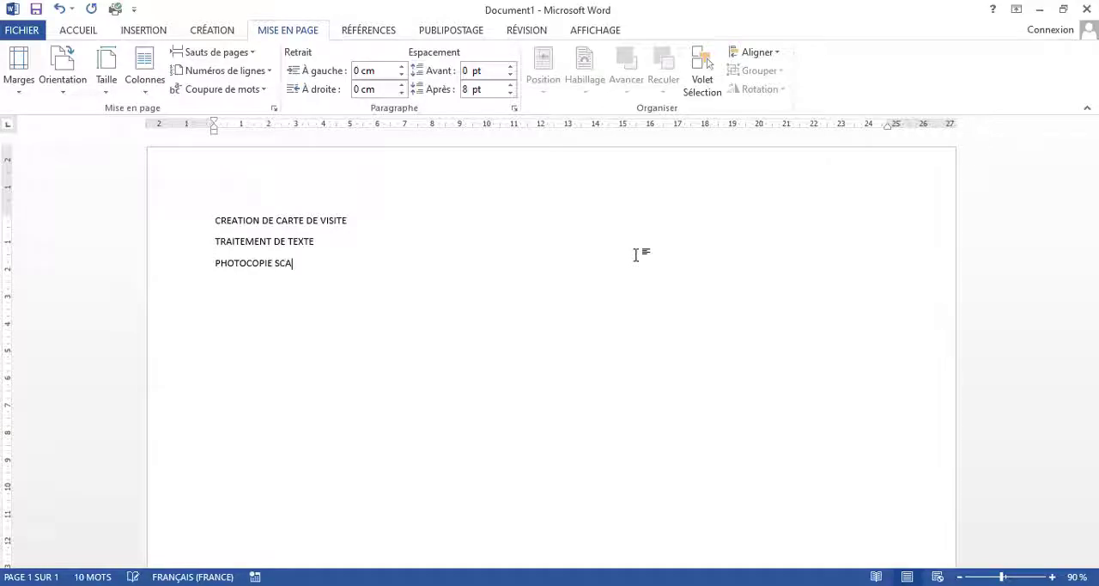
type("NNER ET IMPRIMER I")
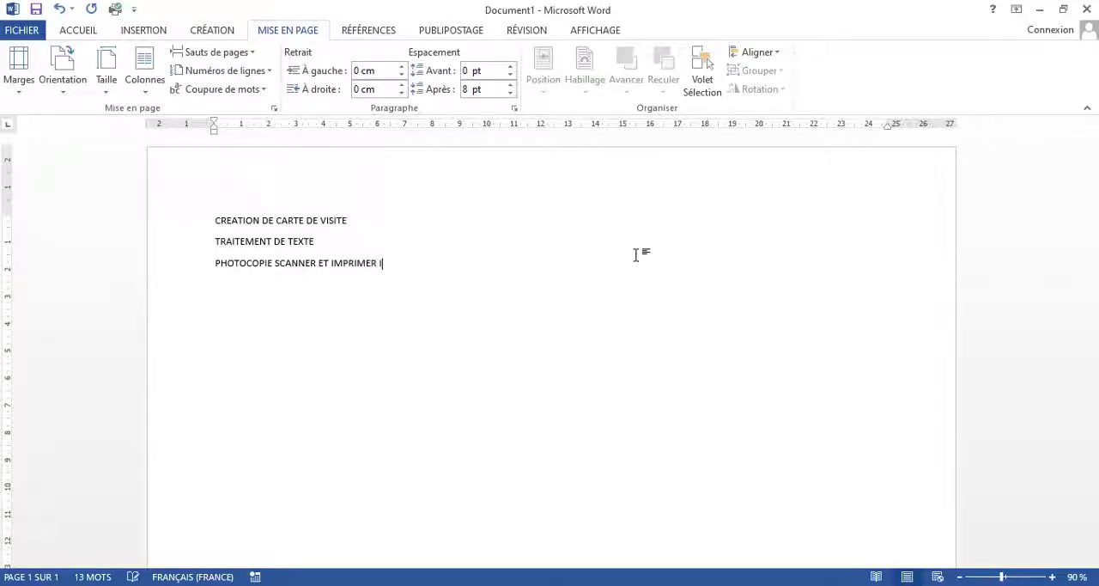
type("CI")
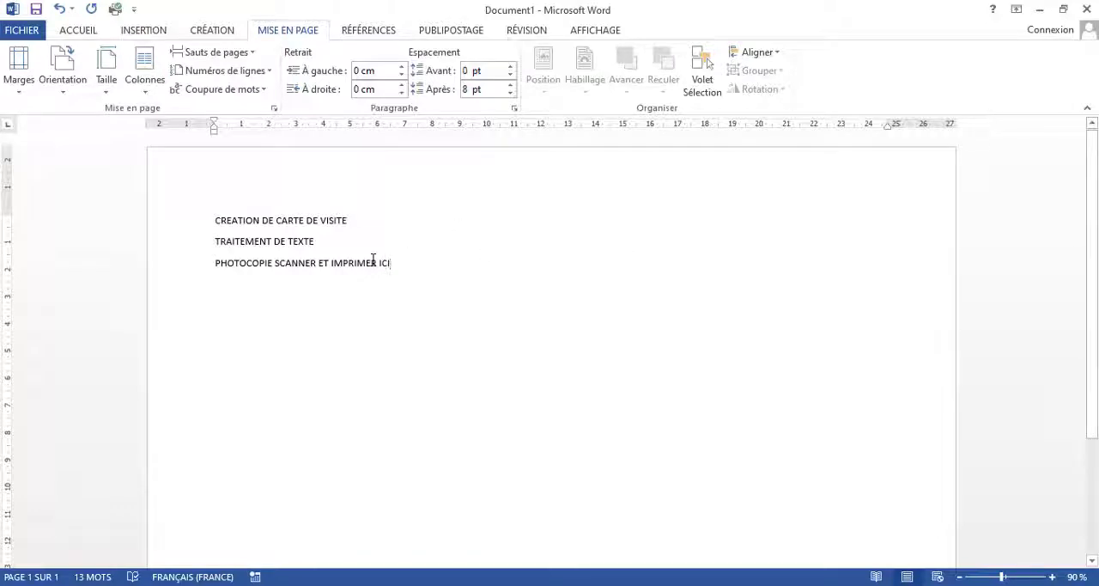
Step: Format all three lines in bold Comic Sans MS at size 20
left_click_drag(216, 220, 420, 271)
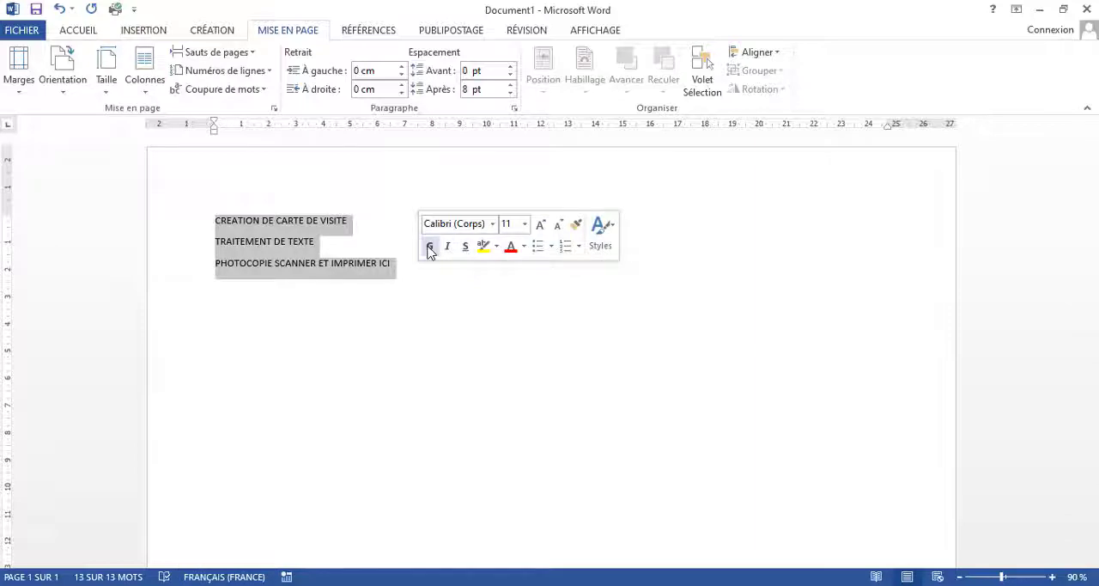
left_click(430, 248)
left_click(492, 224)
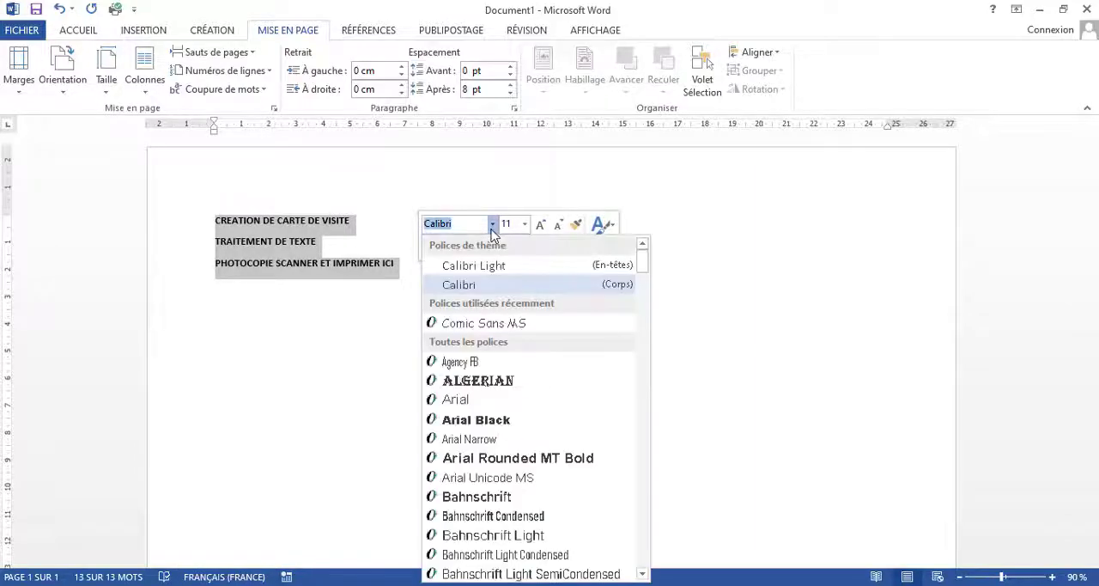
left_click(483, 323)
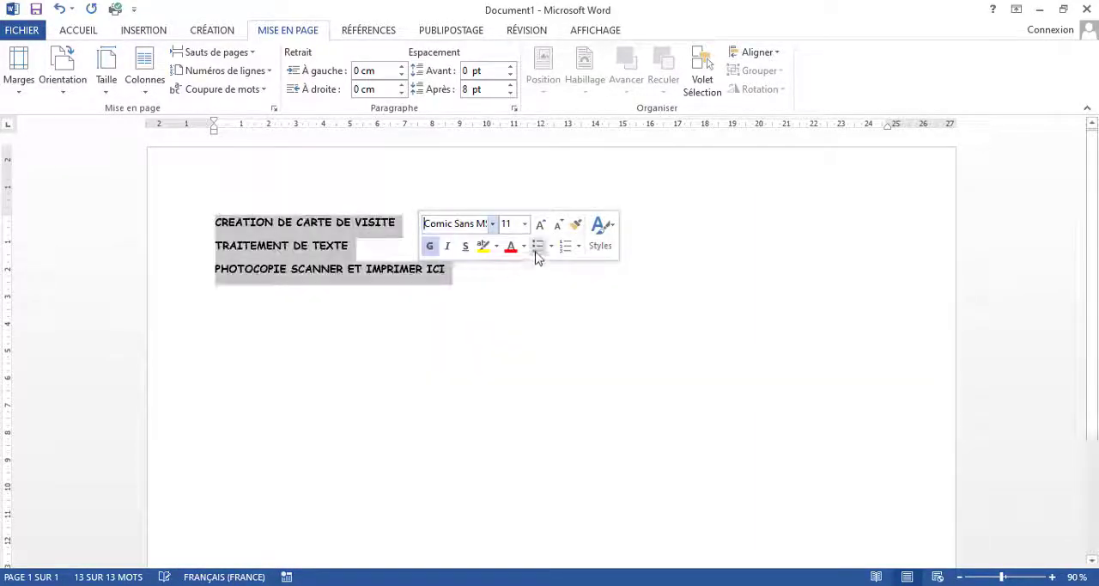
left_click(540, 224)
left_click(540, 224)
left_click(540, 224)
left_click(540, 224)
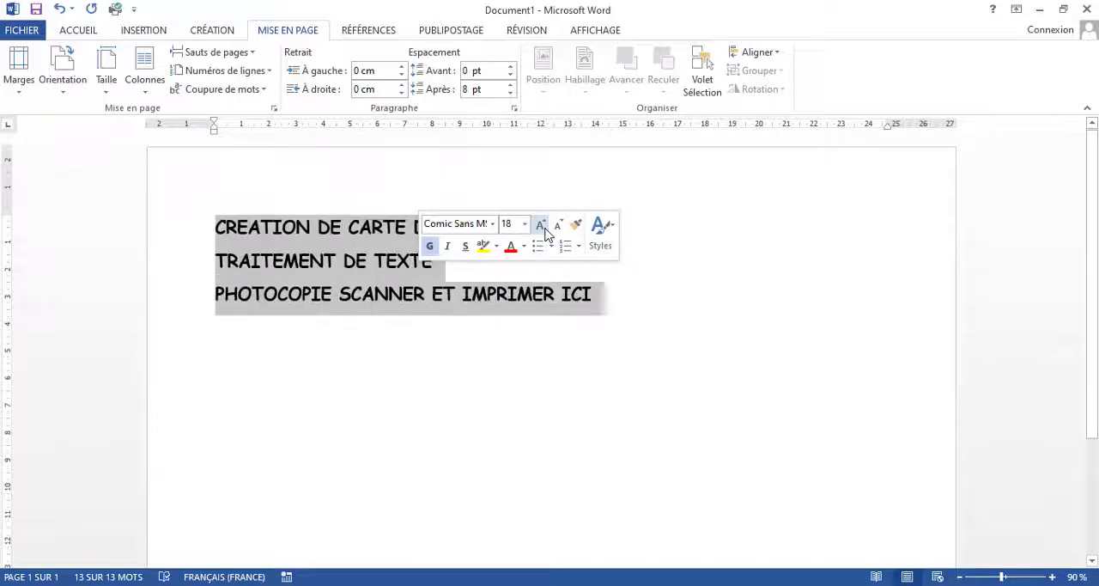
left_click(542, 227)
left_click(86, 30)
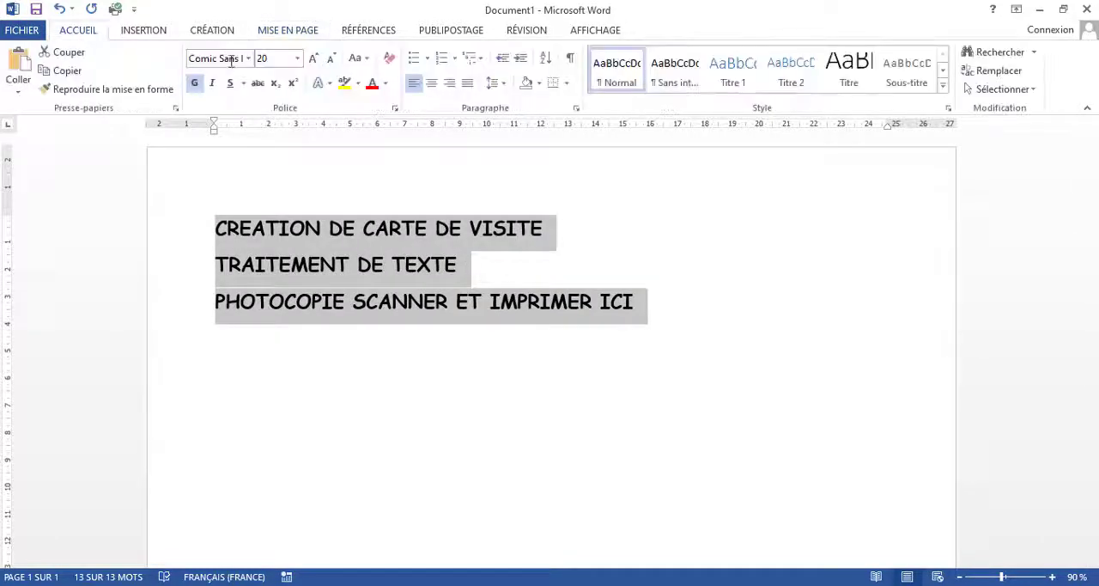
Step: Centre the three lines of text and enlarge them to size 72
left_click(432, 86)
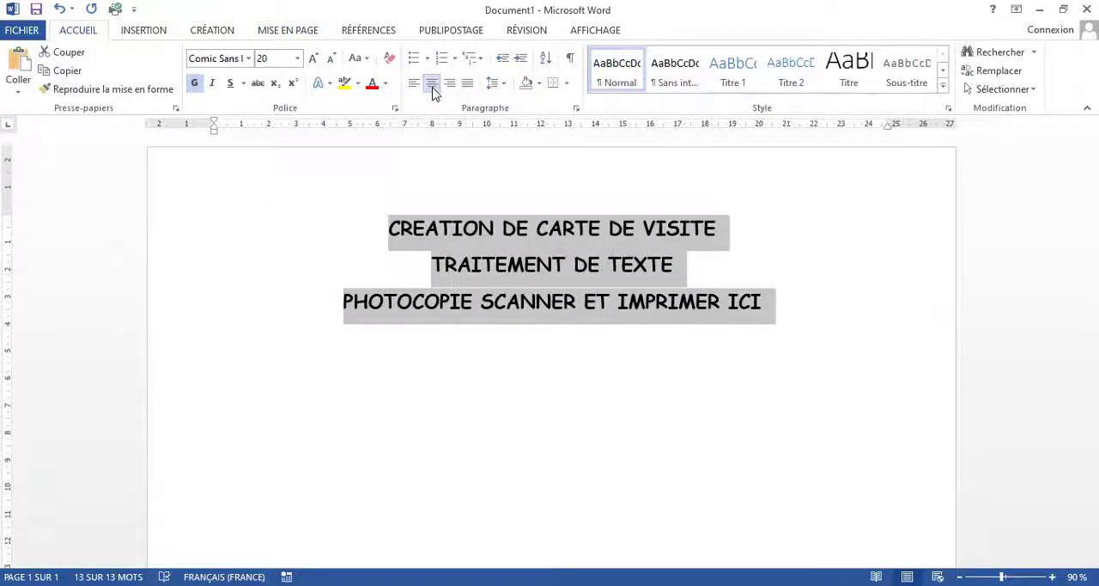
left_click(312, 60)
left_click(313, 60)
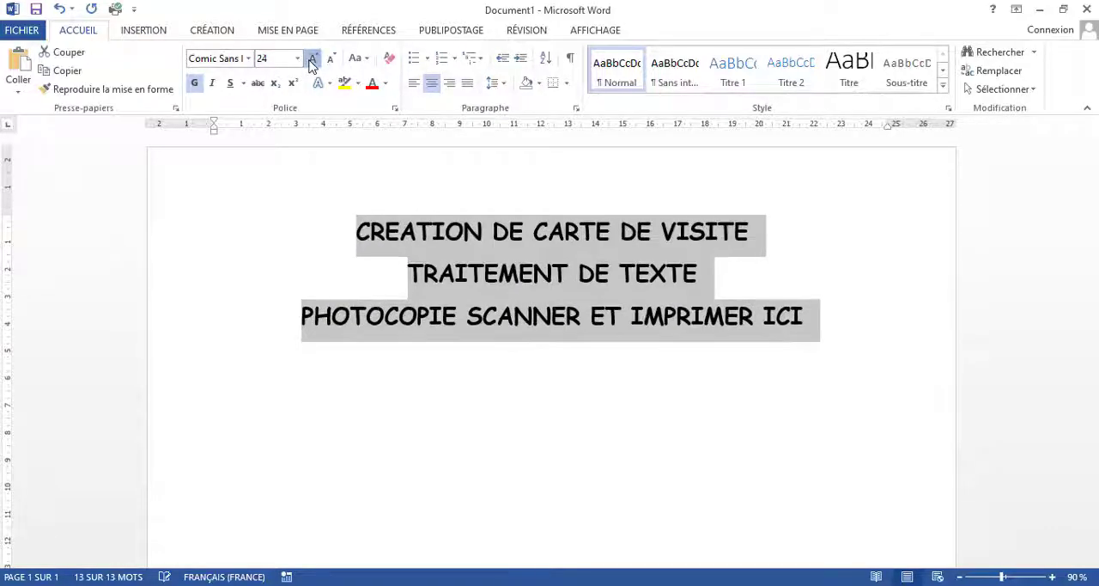
left_click(313, 60)
left_click(313, 60)
left_click(312, 60)
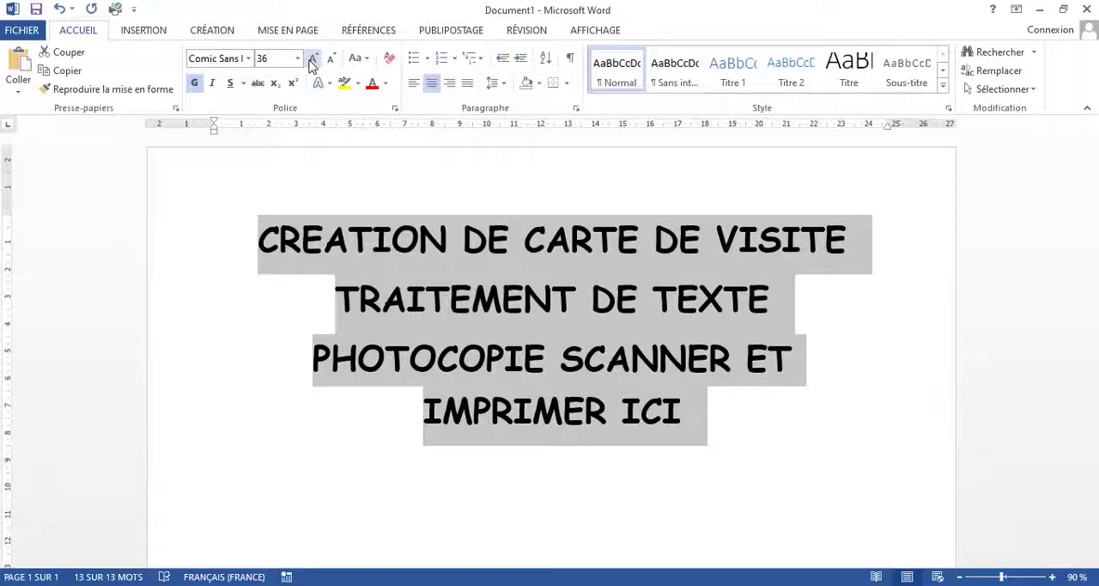
left_click(313, 60)
left_click(313, 62)
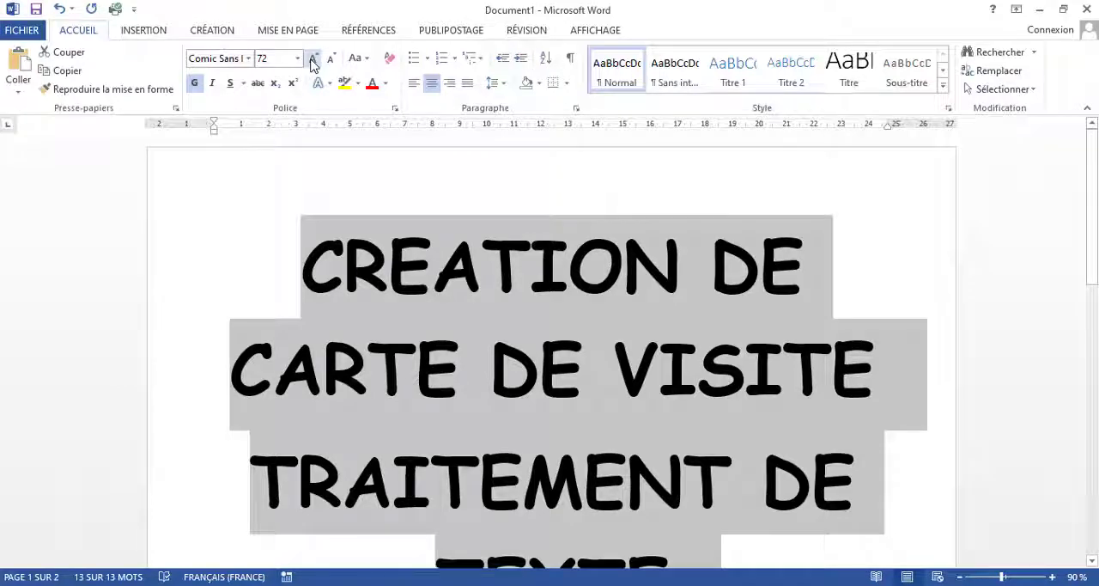
Step: Check the enlarged landscape text in the print preview and return to the document
key("ctrl+p")
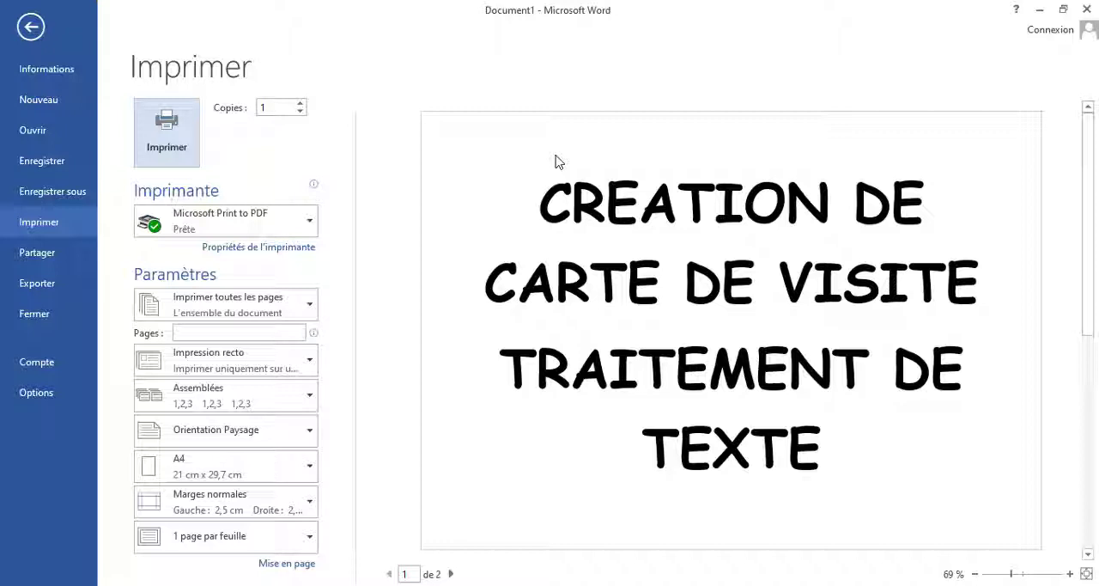
left_click(32, 27)
key("ctrl+a")
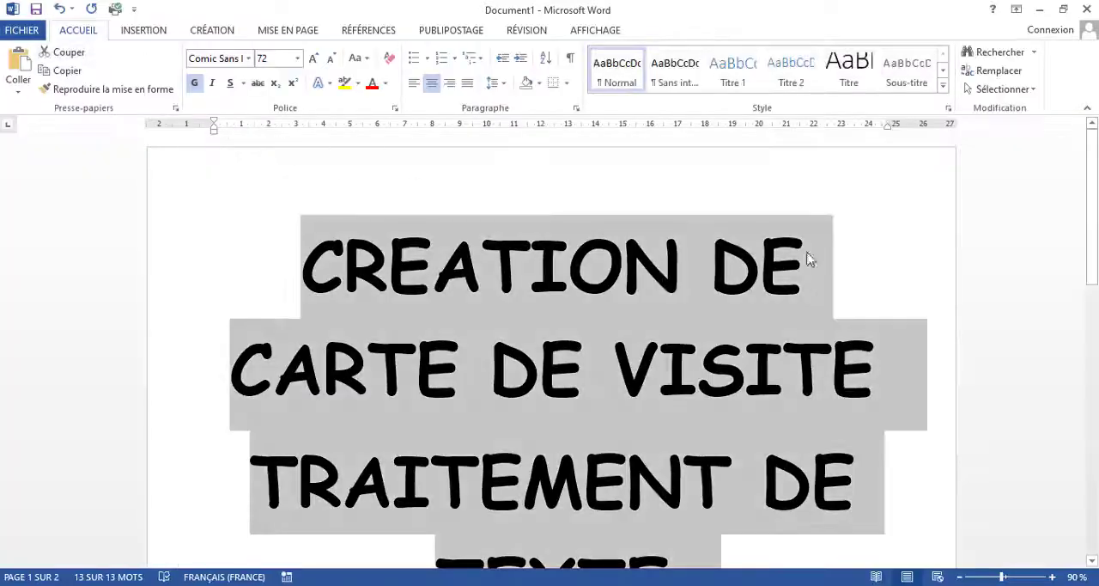
scroll(880, 255, "down", 1)
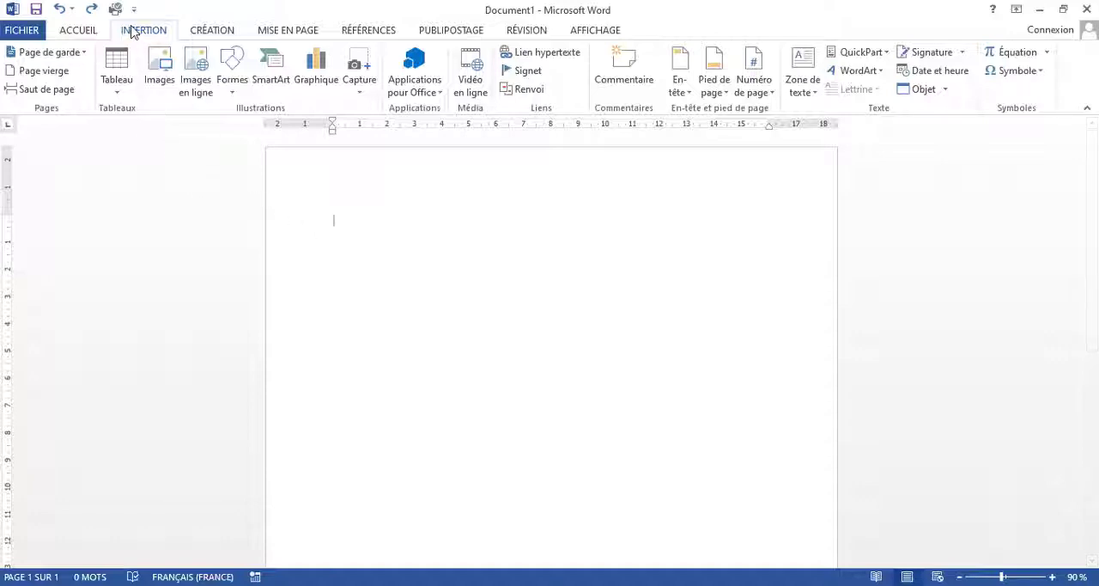
Step: Set up a new table with 9 columns and 7 rows on the blank portrait page
left_click(117, 94)
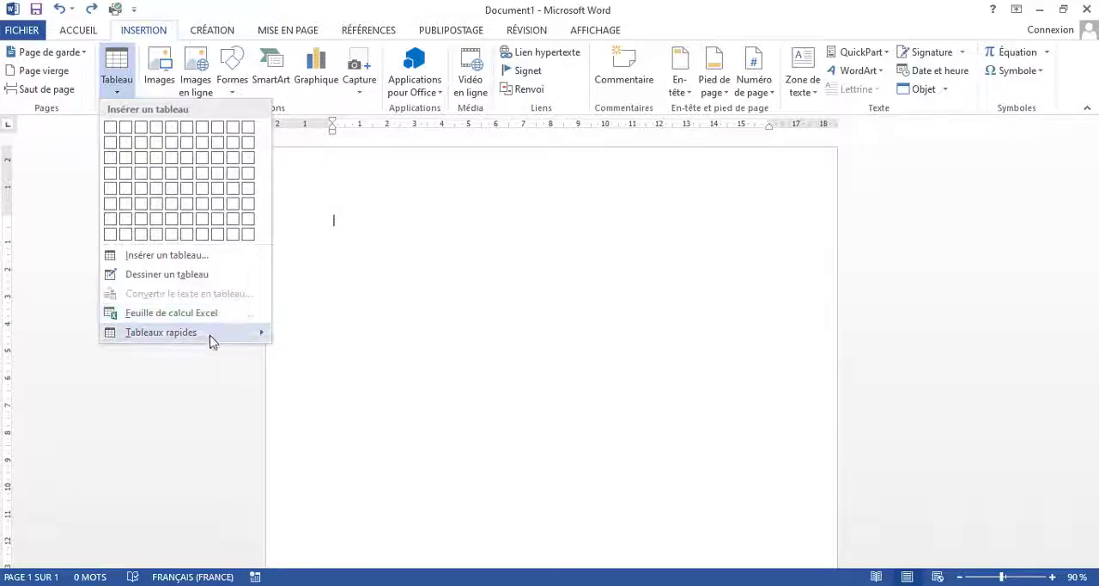
mouse_move(214, 340)
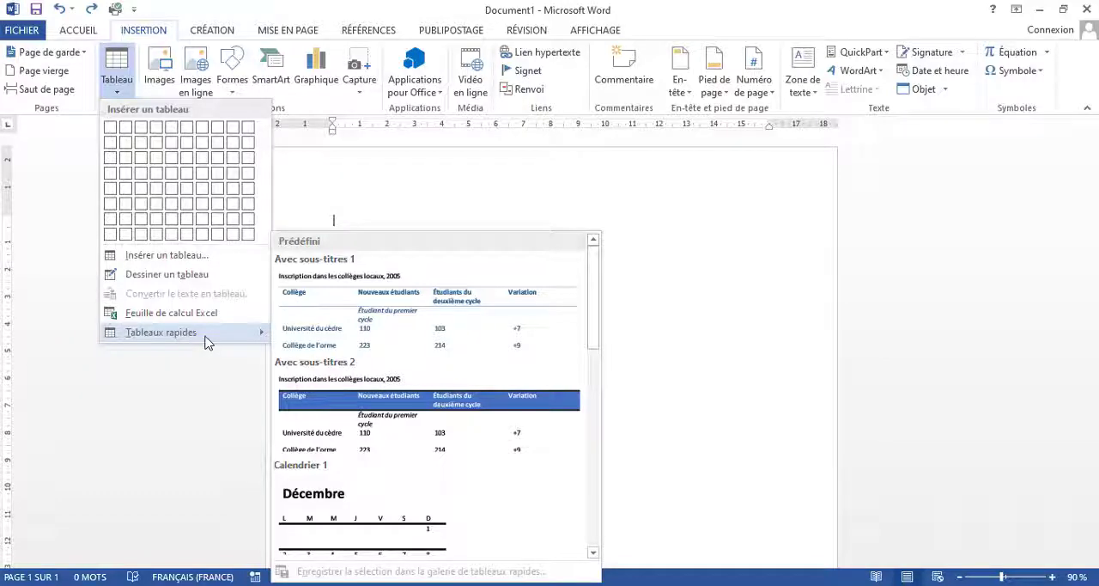
left_click(214, 264)
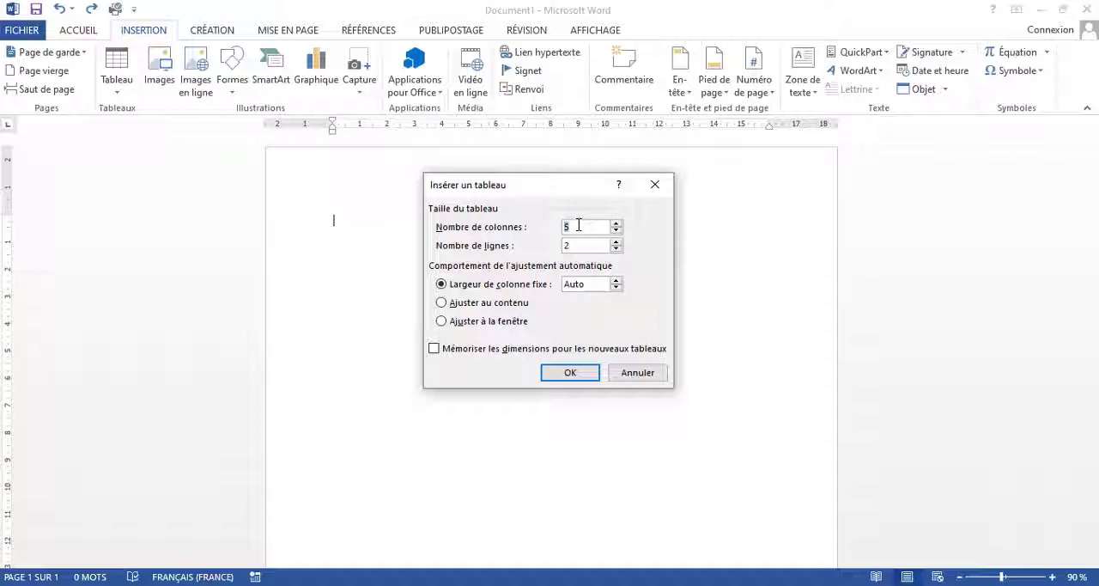
type("7")
key("Up")
left_click(578, 245)
key("Up")
key("Up")
key("Up")
key("Up")
key("Up")
key("Up")
key("Down")
Step: Insert the table with "Largeur de colonne fixe" on Auto and its dimensions memorised for new tables
left_click(443, 305)
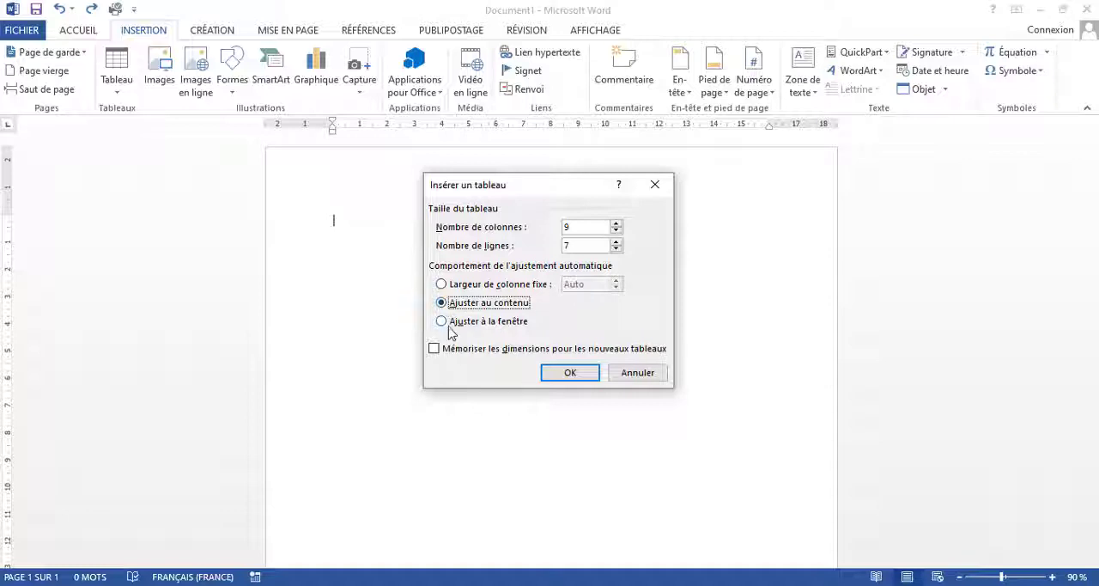
left_click(442, 323)
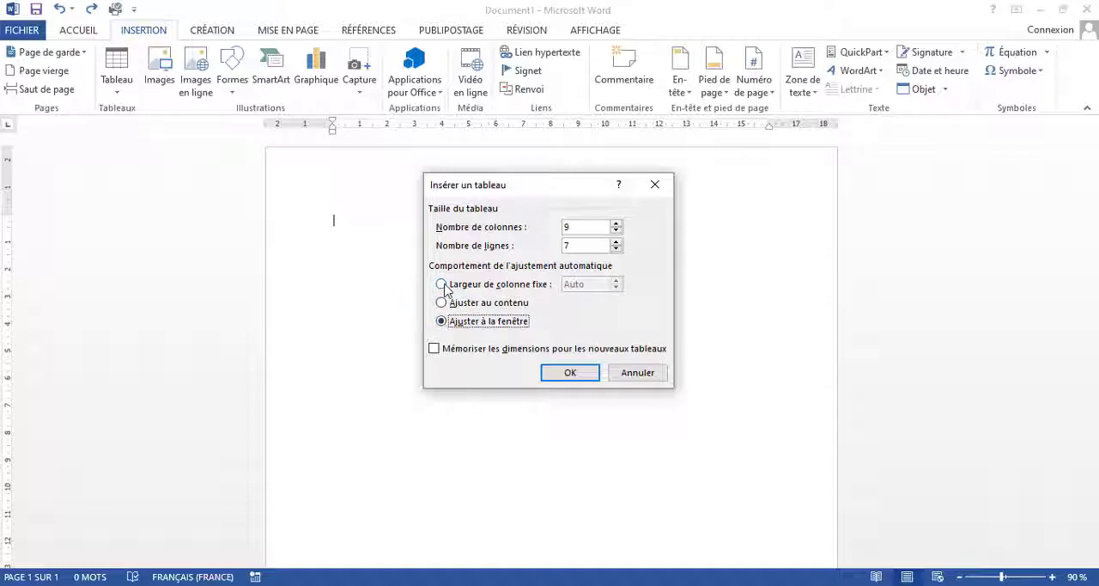
left_click(443, 285)
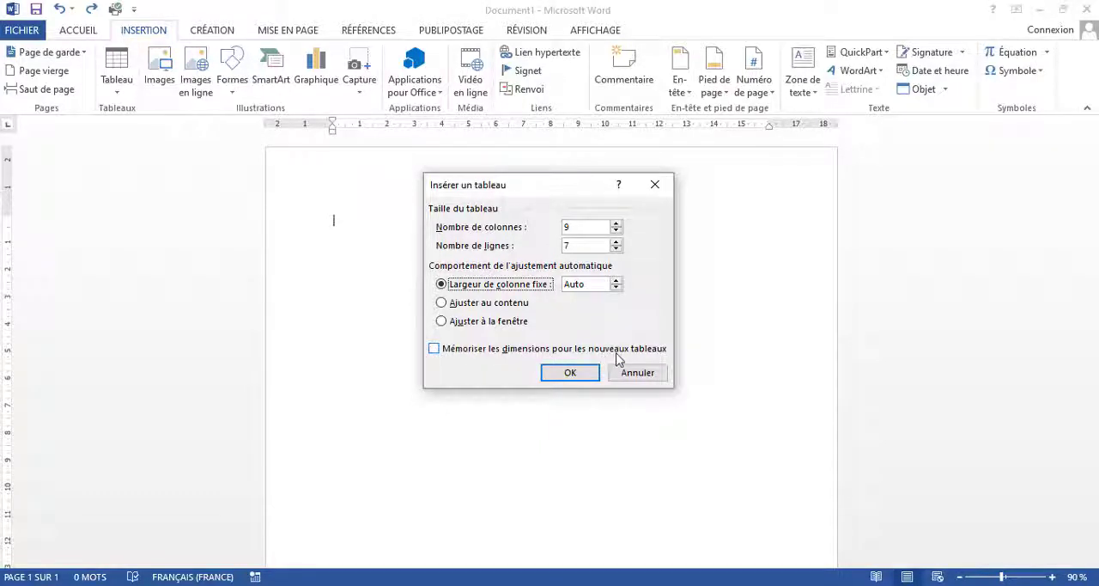
left_click(434, 352)
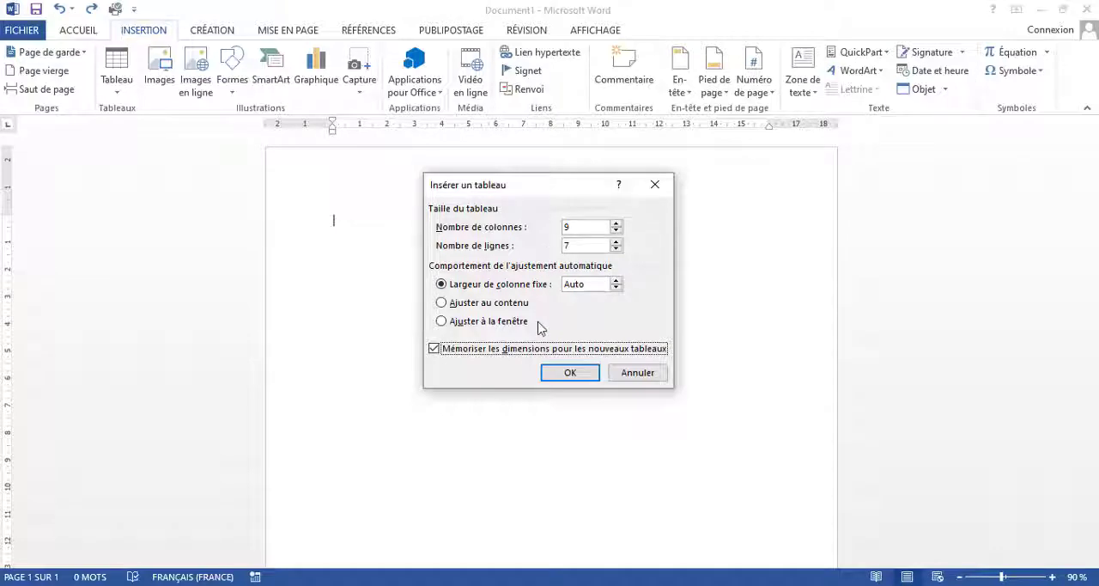
left_click(552, 379)
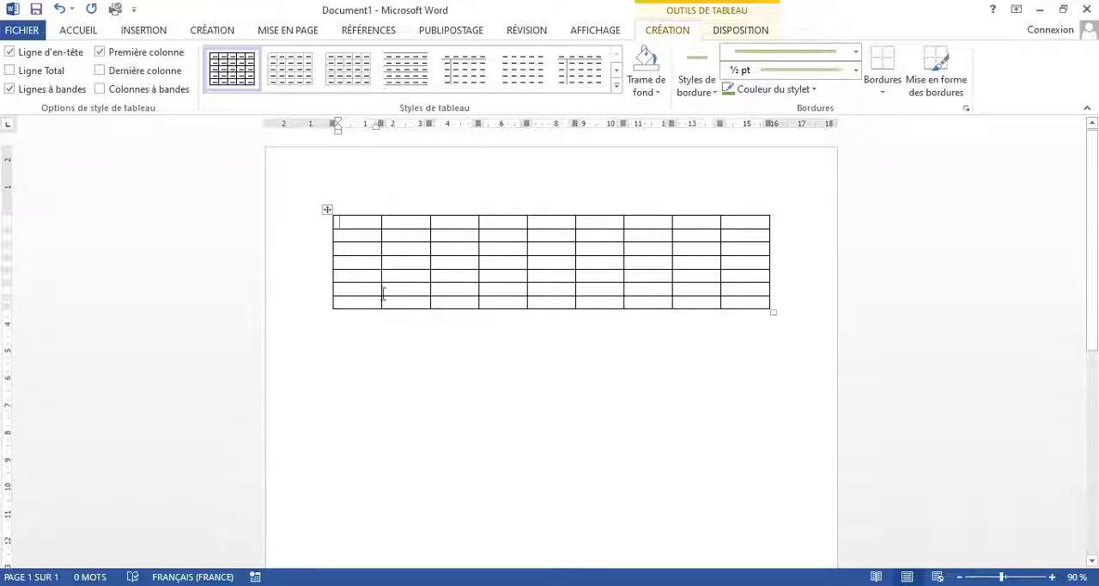
Step: Add a row below the table's last row and a column after its last column
mouse_move(333, 316)
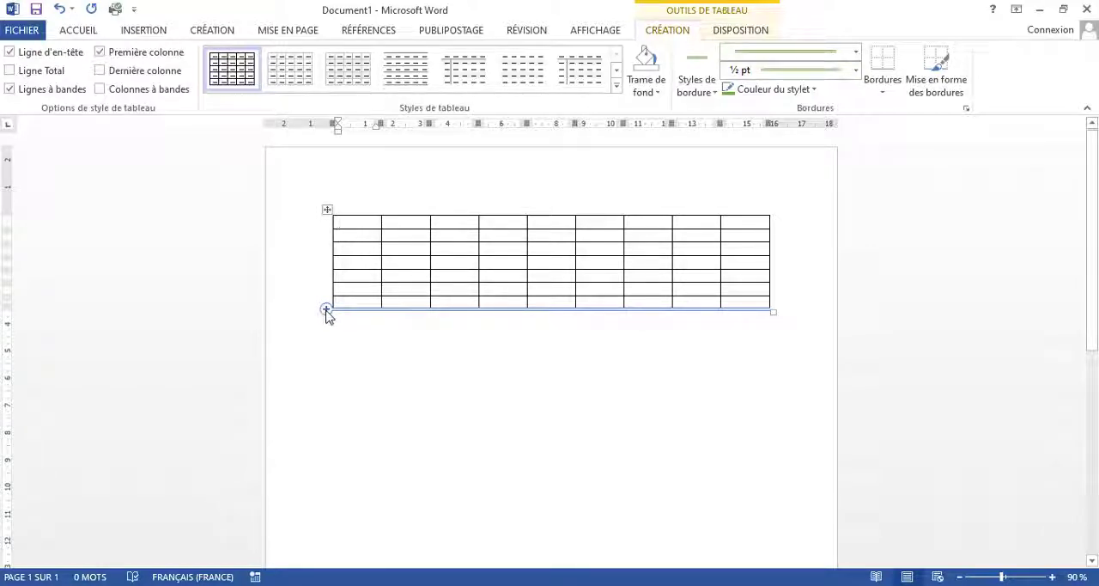
left_click(326, 311)
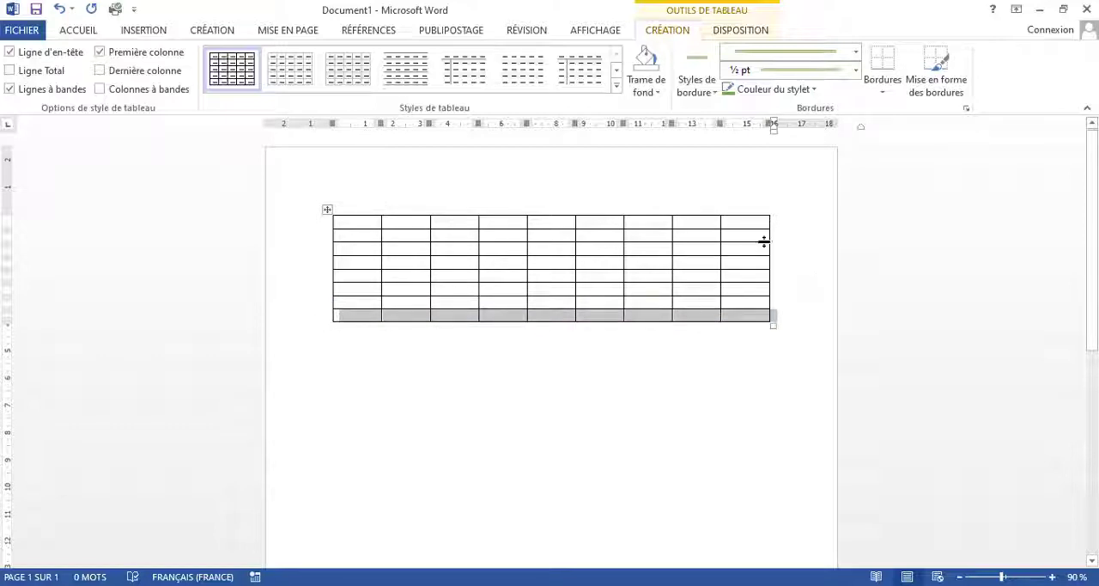
left_click(774, 198)
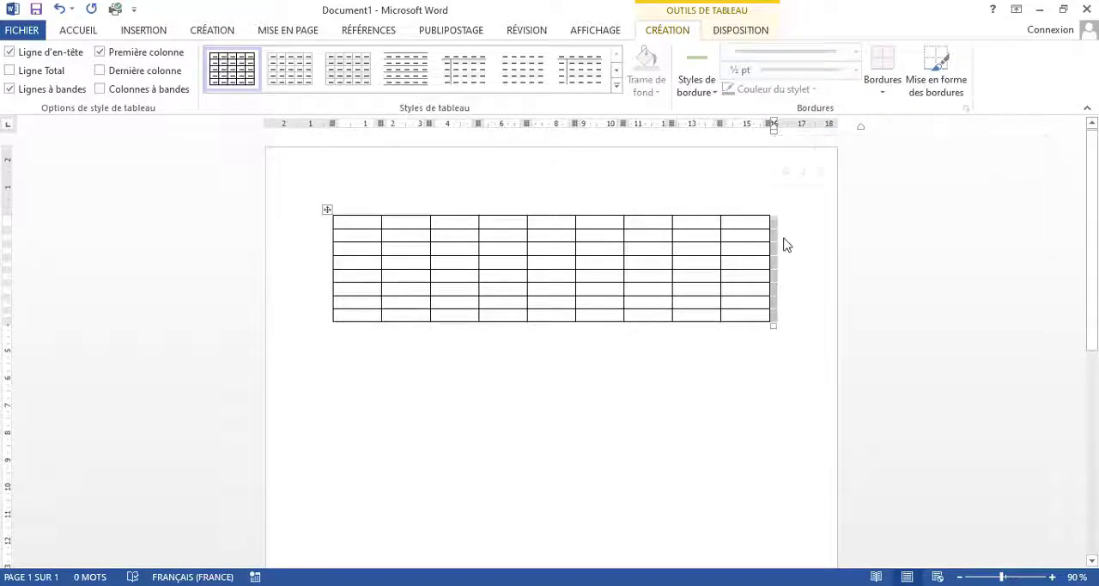
left_click(783, 240)
mouse_move(773, 211)
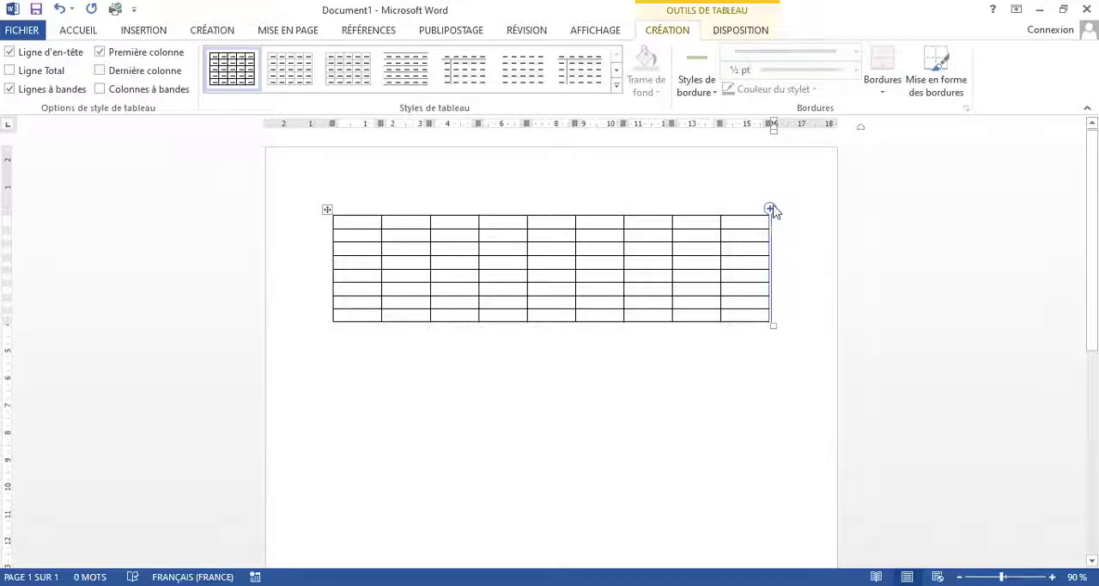
left_click(770, 209)
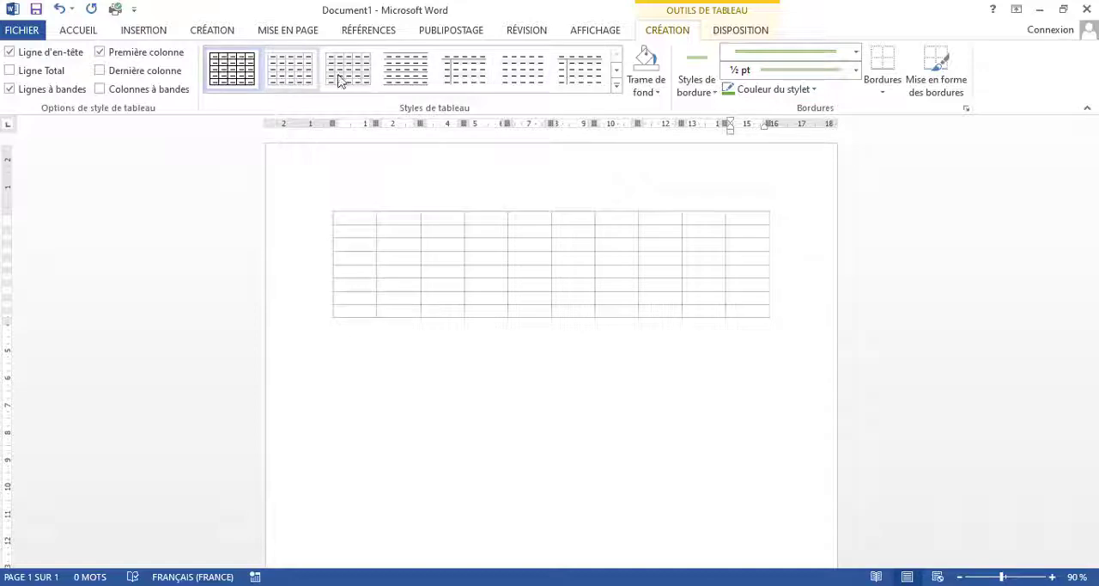
Step: Apply the "Tableau Grille 2 - Accentuation 5" style to the table
left_click(616, 71)
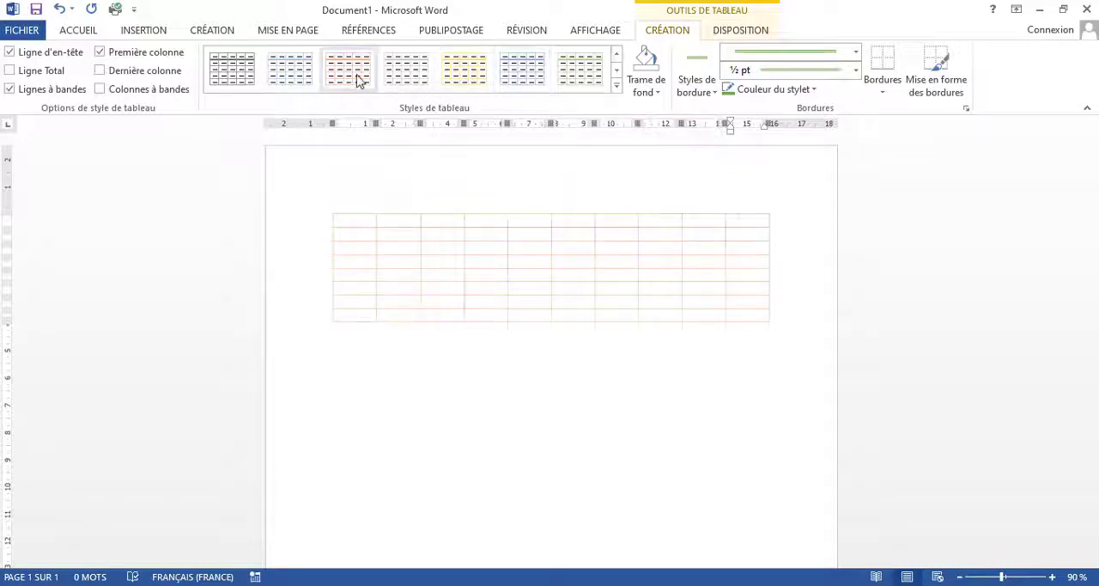
left_click(616, 71)
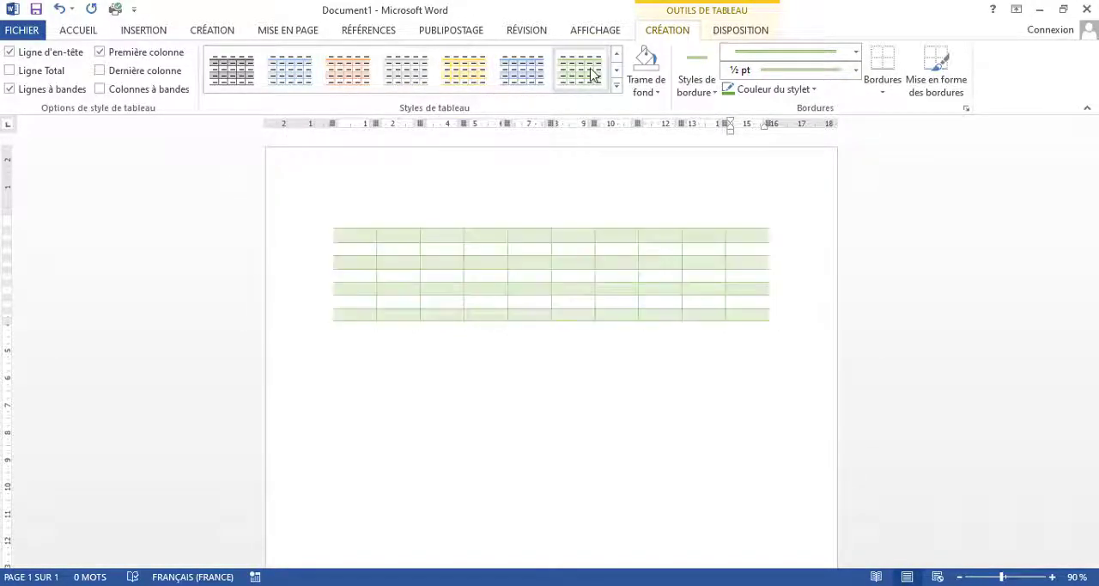
left_click(541, 79)
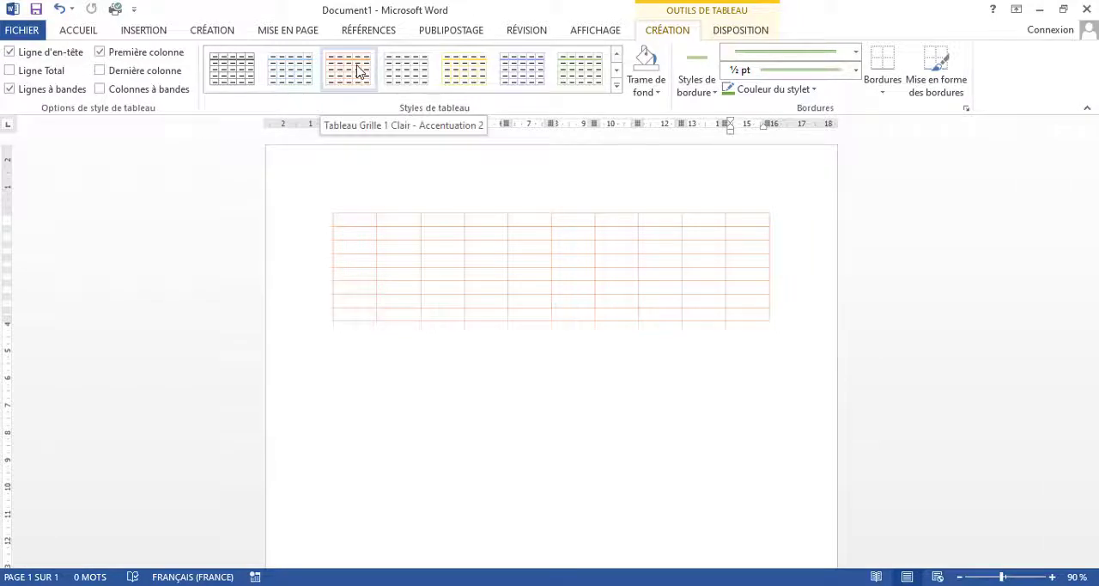
left_click(532, 73)
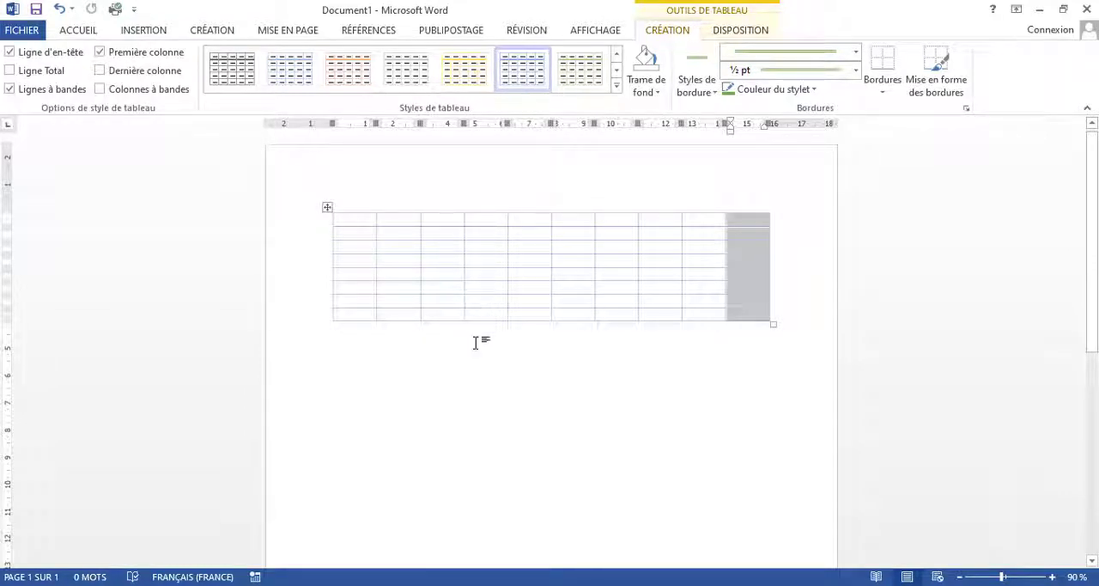
left_click(660, 92)
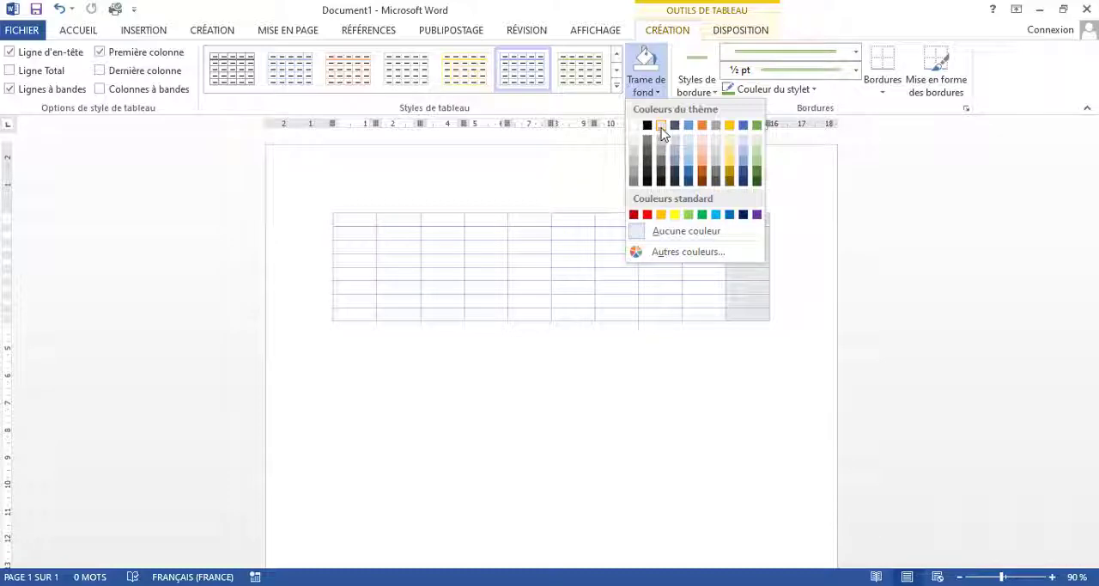
left_click(666, 93)
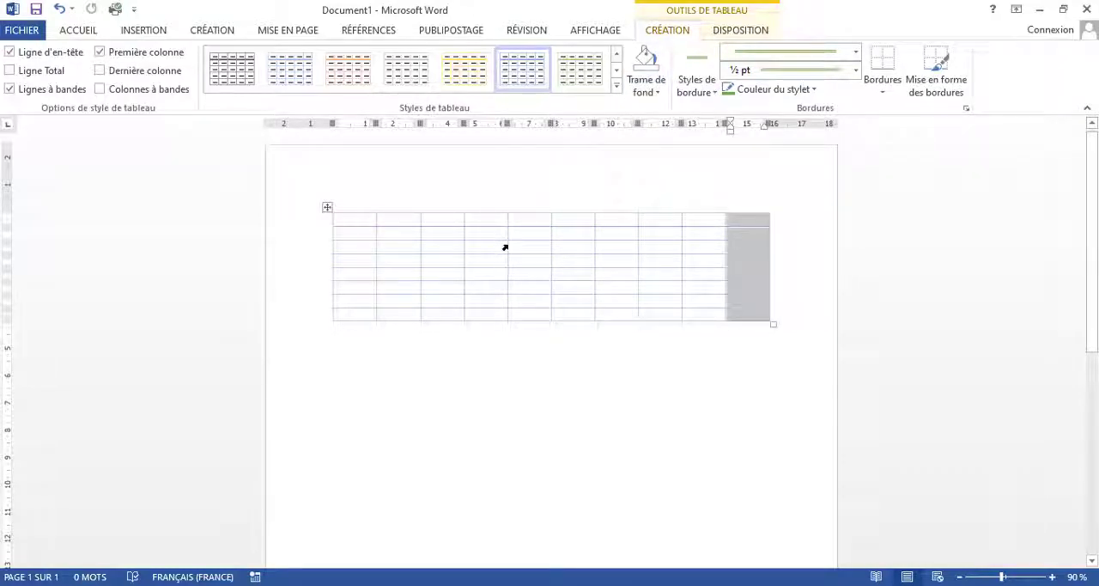
Step: Move the table towards the page's left edge and enlarge it to about 18 cm wide, with taller rows
left_click(361, 234)
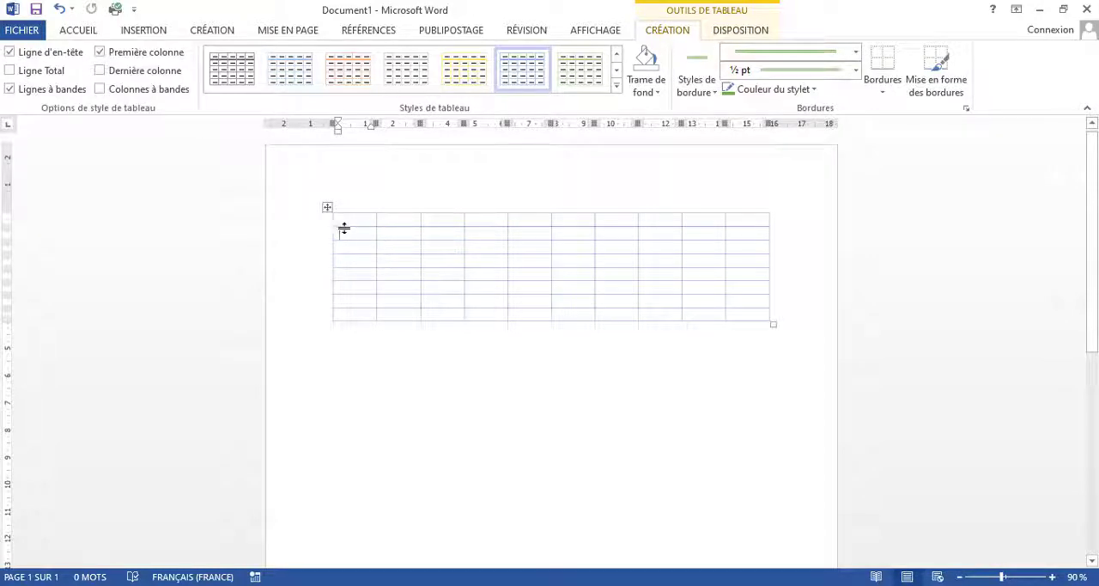
left_click_drag(327, 206, 291, 206)
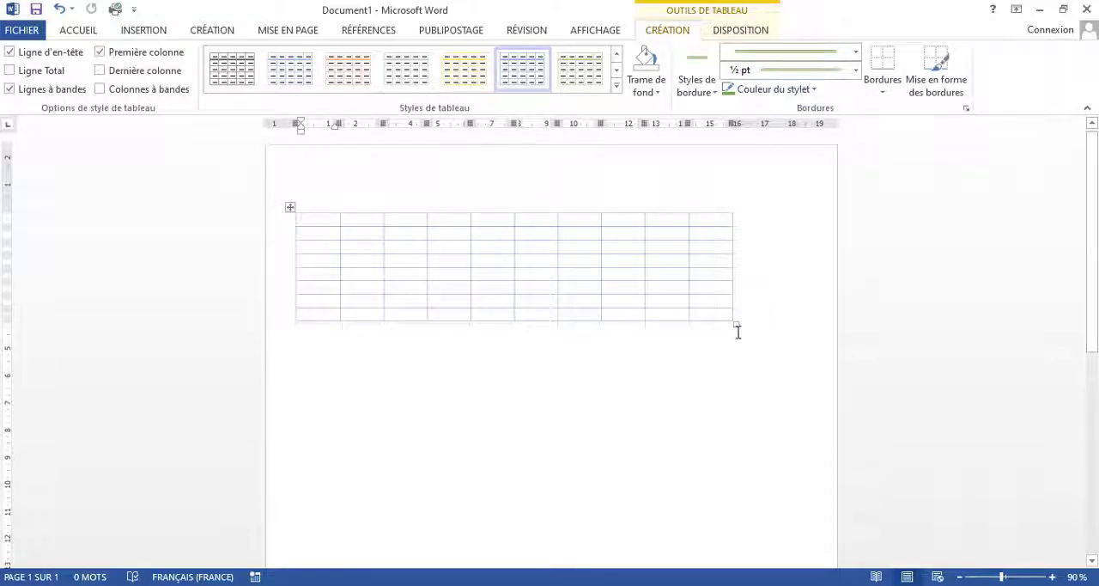
left_click_drag(736, 324, 795, 369)
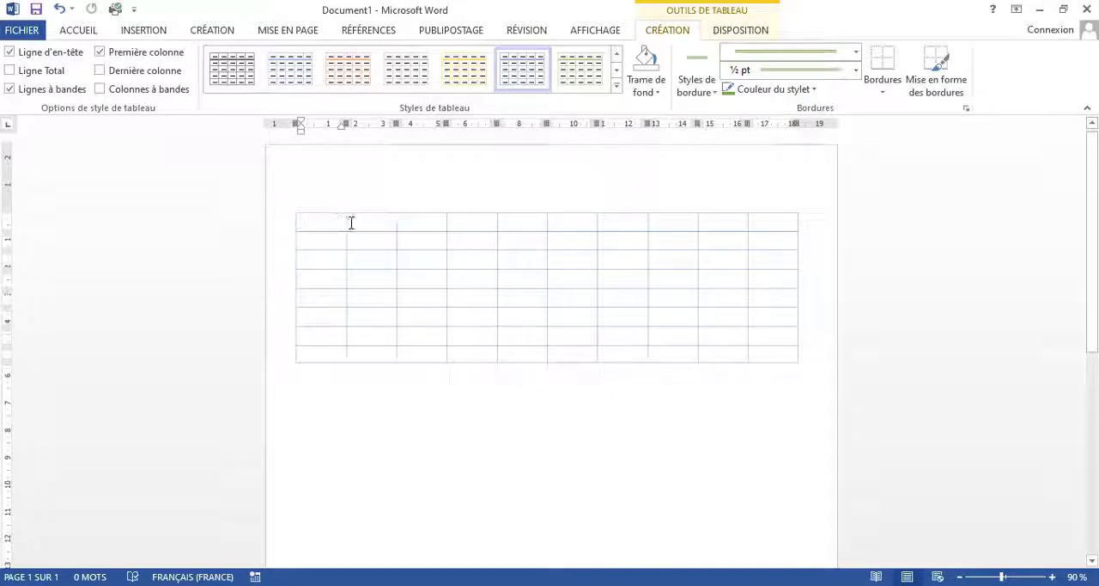
Step: Merge the first two cells of the table's top row
left_click_drag(351, 223, 370, 224)
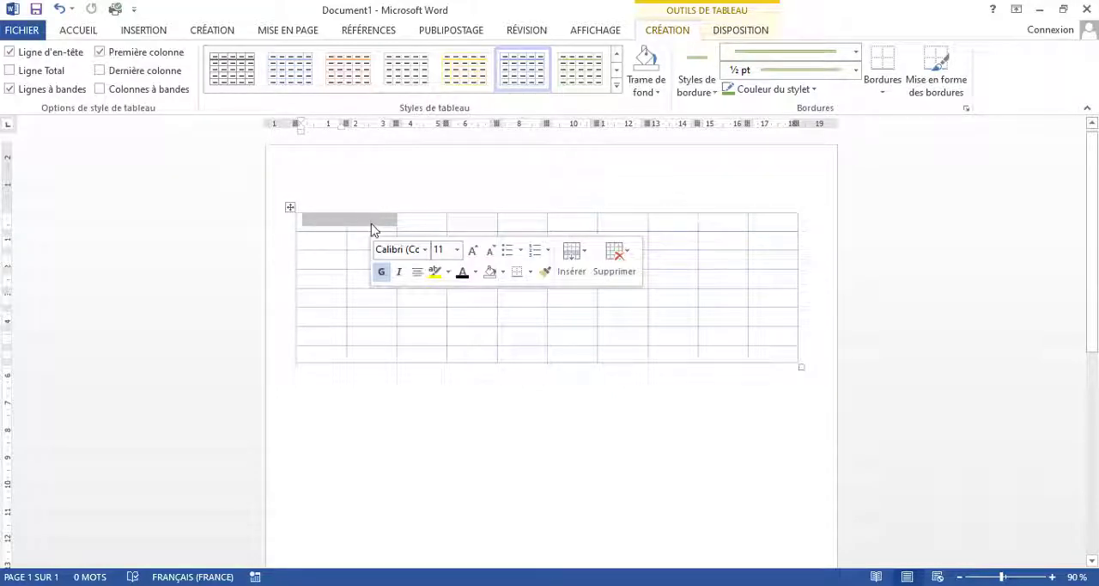
right_click(370, 225)
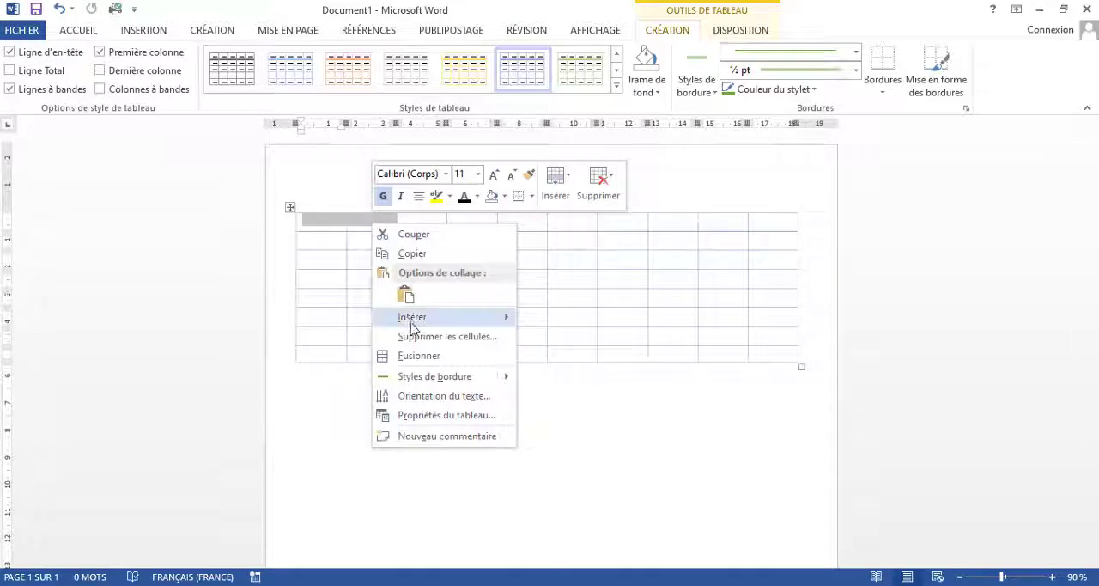
left_click(431, 362)
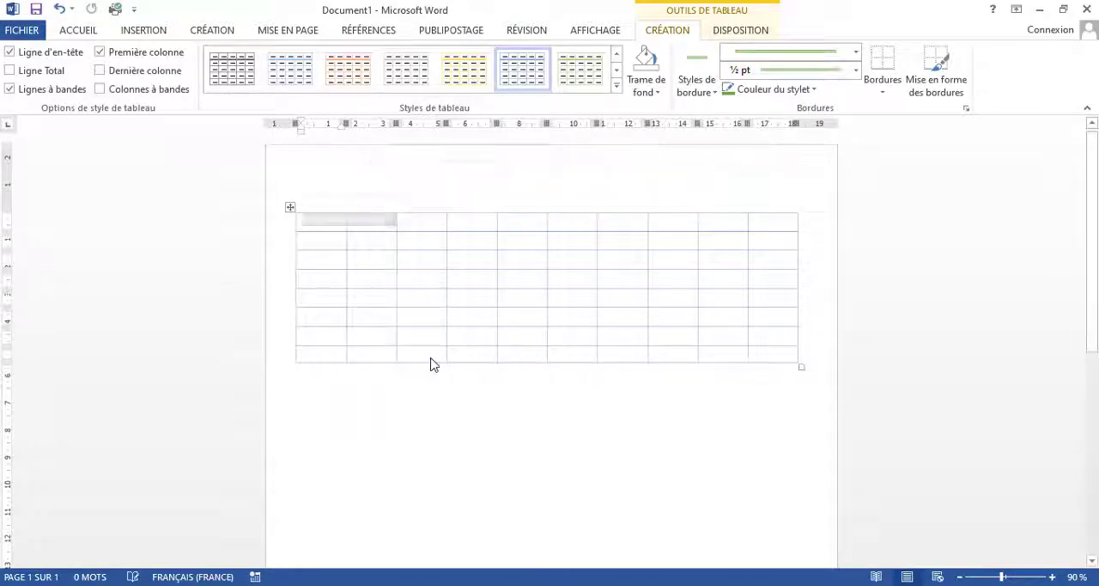
Step: Undo the merge of the first two cells in the top row
left_click(420, 183)
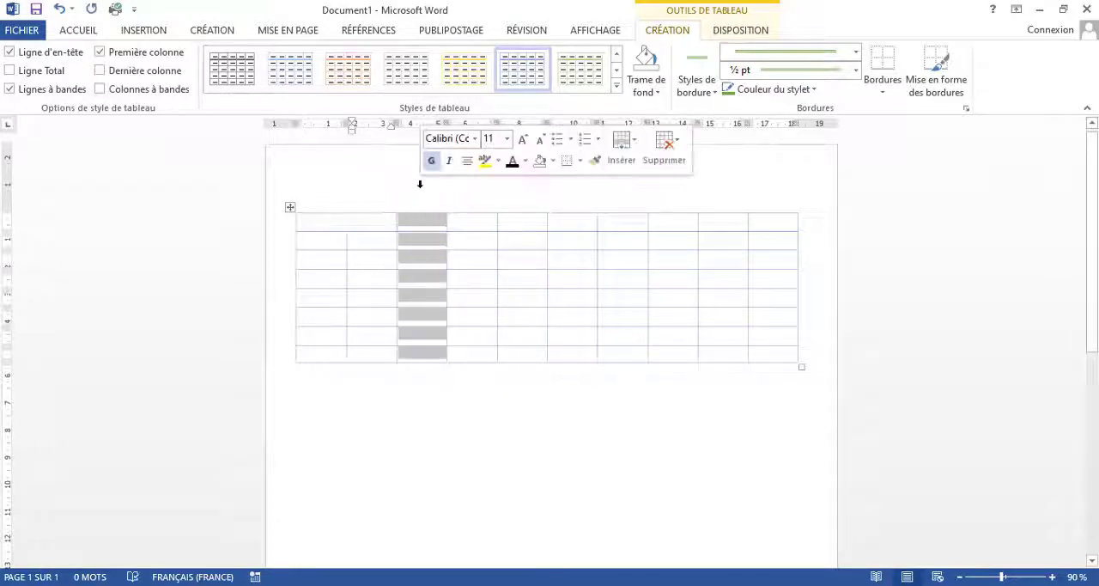
left_click(371, 224)
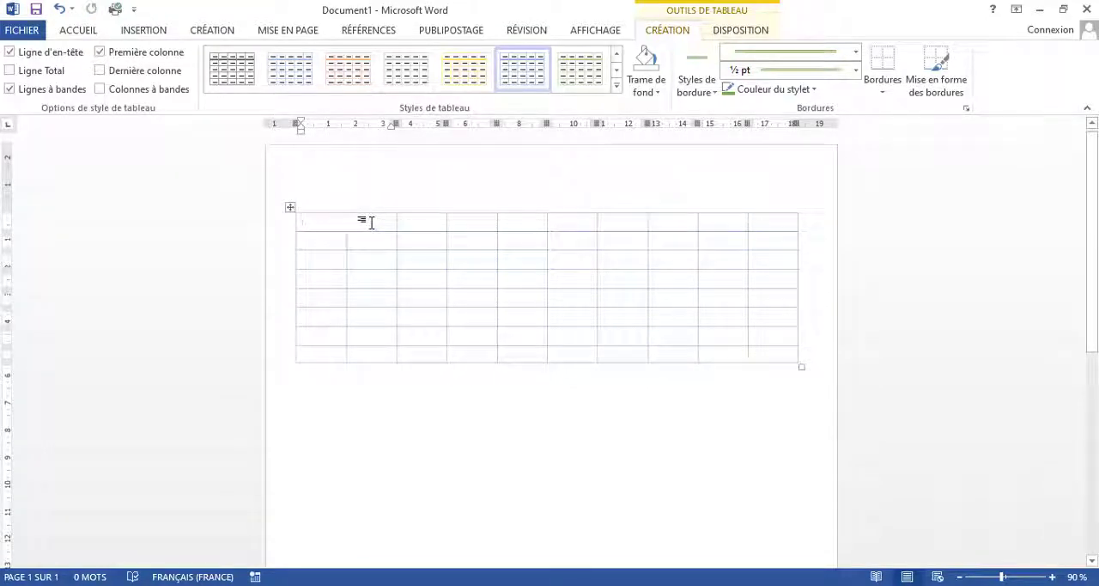
double_click(371, 222)
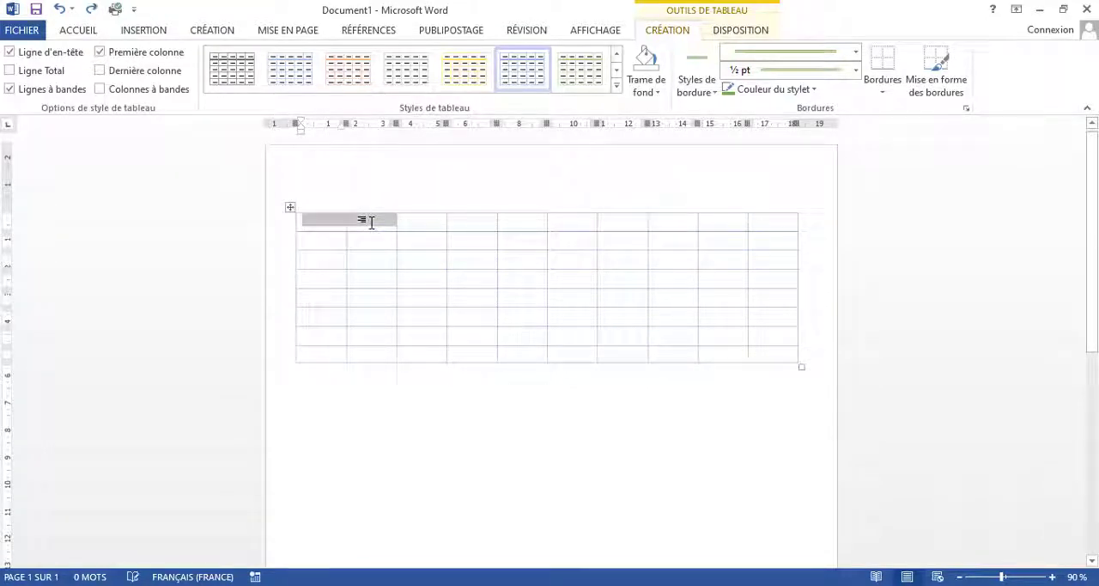
left_click(348, 209)
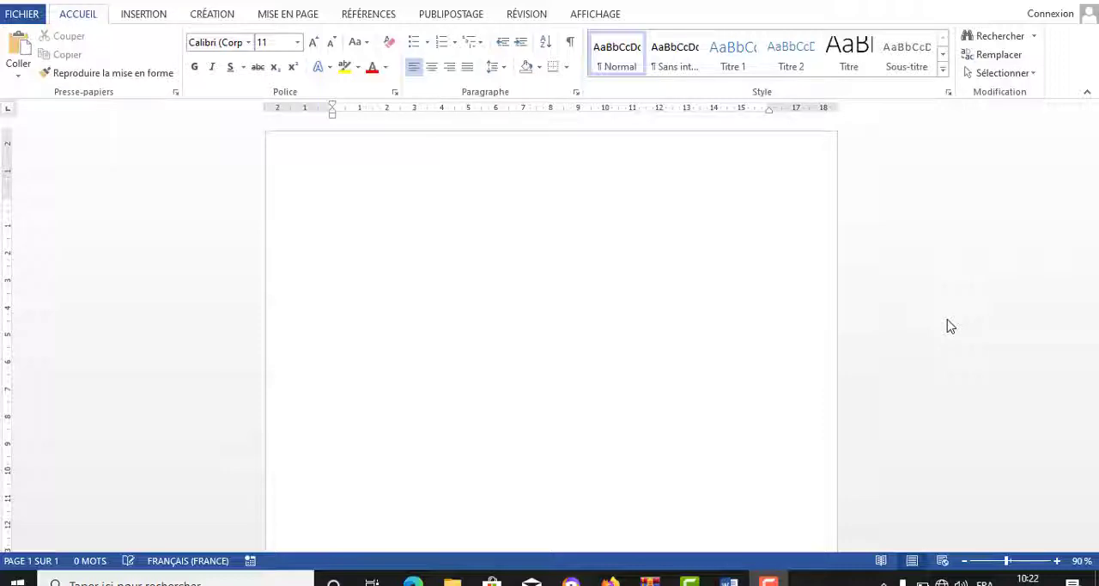
left_click(21, 14)
left_click(21, 14)
left_click(22, 15)
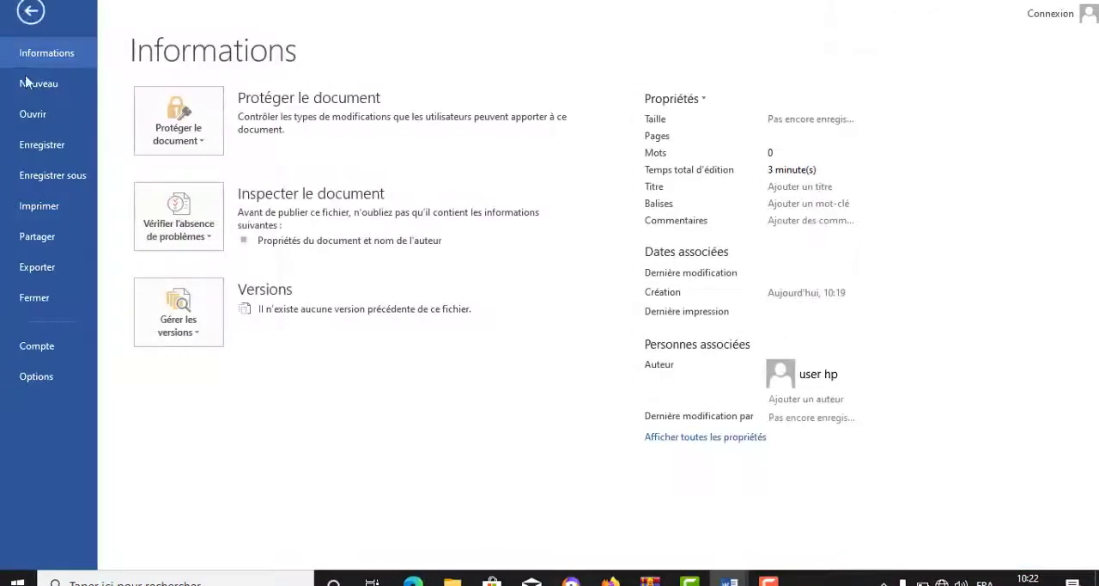
left_click(32, 13)
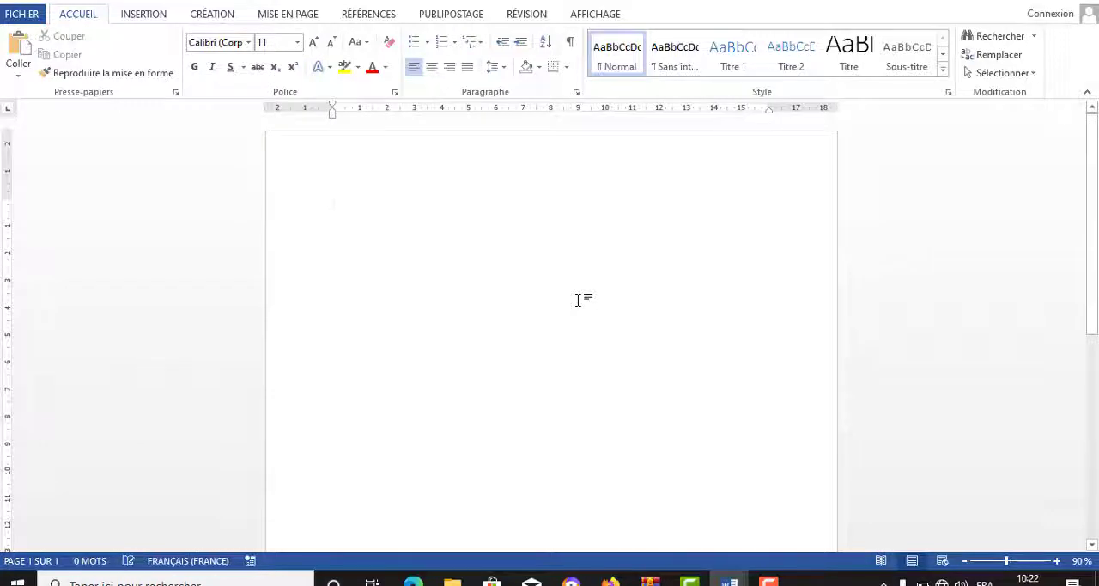
Step: Create a new blank document and switch back to the "Initiation word" document
key("ctrl+n")
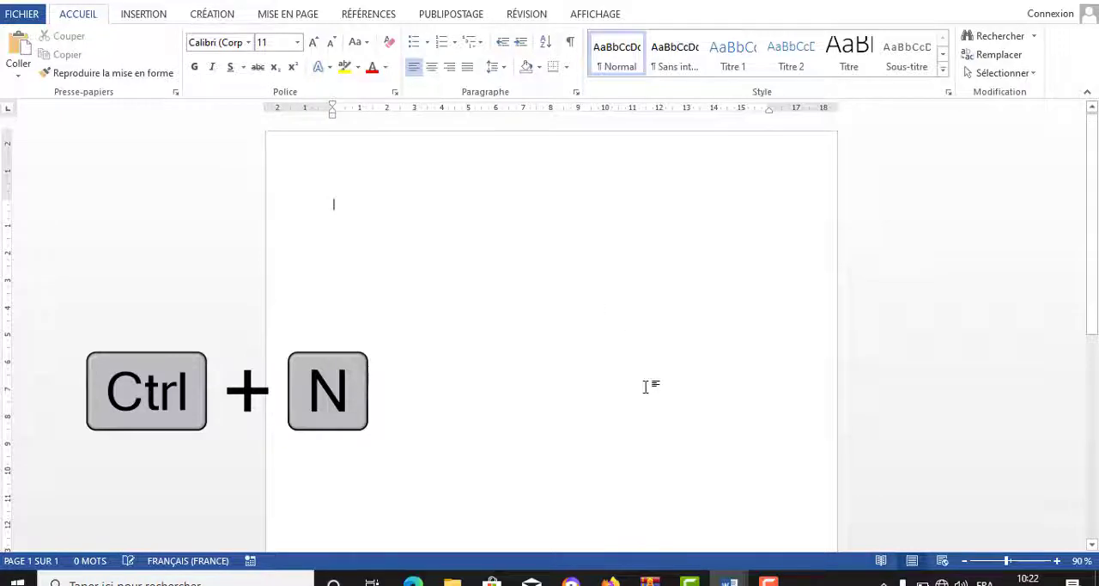
mouse_move(729, 581)
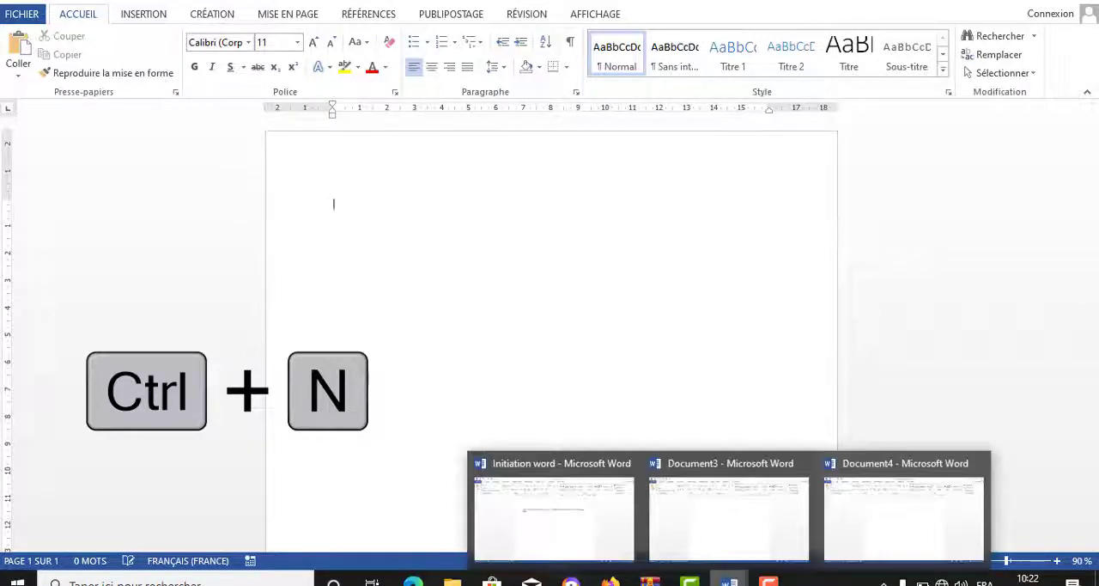
left_click(530, 513)
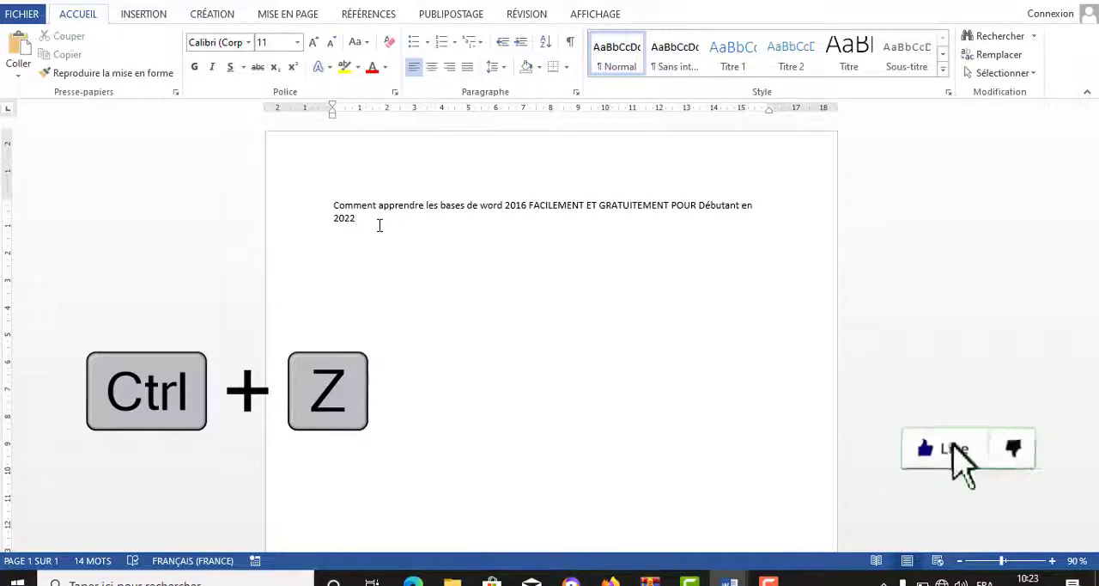
Step: Undo the typing step by step until the whole "Comment apprendre les bases de word 2016" sentence is removed
key("ctrl+z")
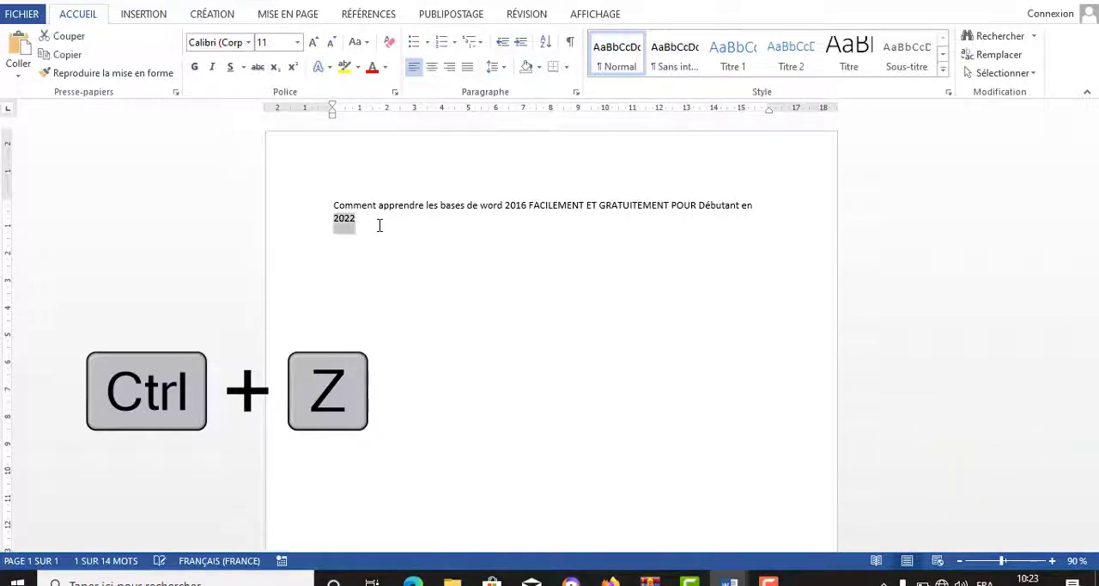
key("ctrl+z")
key("ctrl+z")
key("ctrl+z")
key("ctrl+z")
key("ctrl+z")
key("ctrl+z")
key("ctrl+z")
key("ctrl+z")
key("ctrl+z")
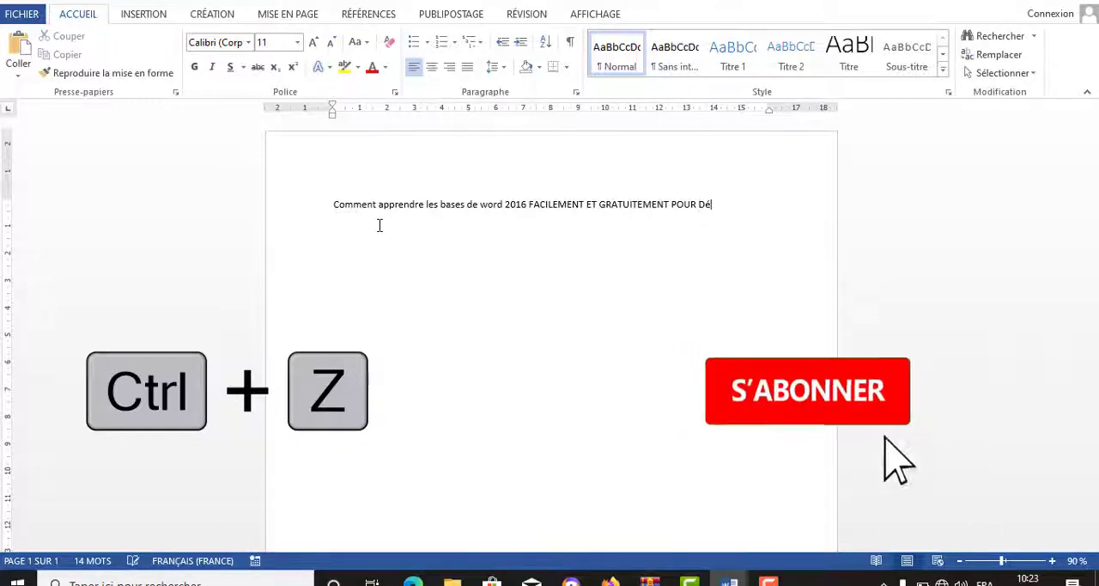
key("ctrl+z")
key("ctrl+z")
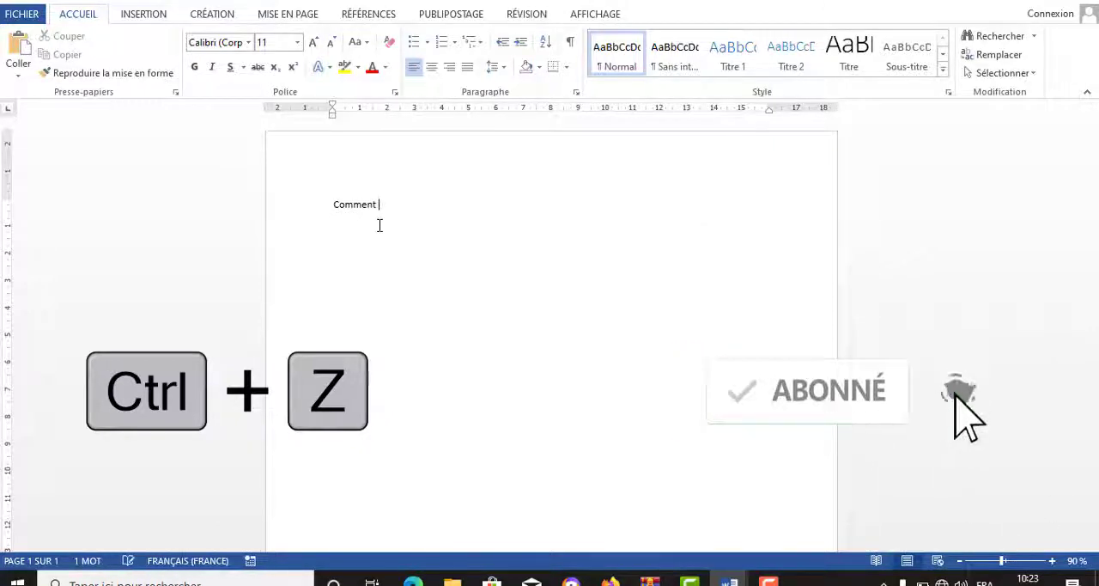
key("ctrl+z")
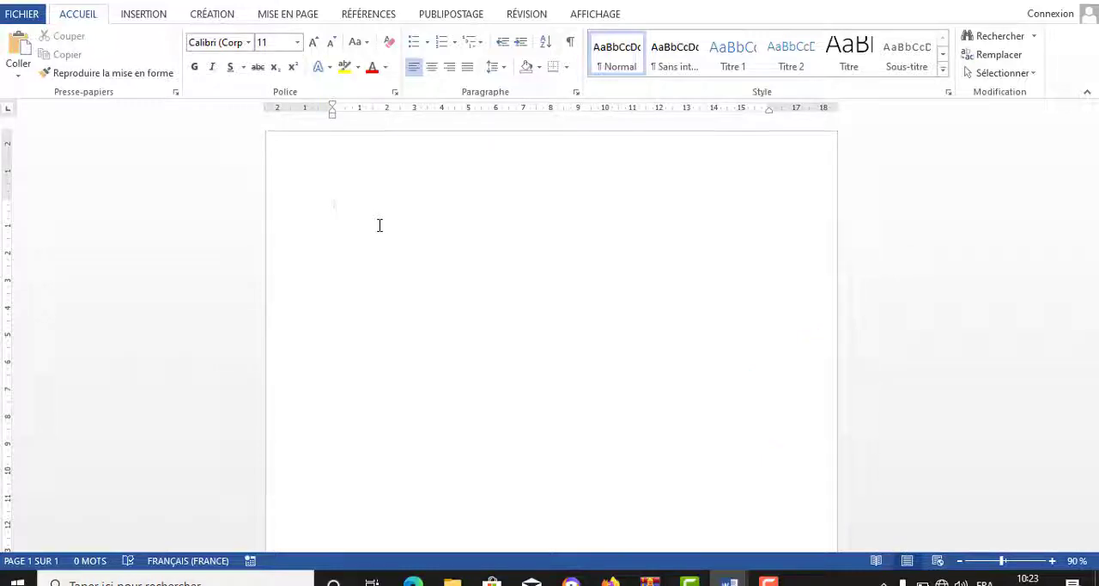
Step: Restore the sentence "Comment apprendre les bases de word 2016 FACILEMENT ET GRATUITEMENT POUR Débutant en 2022"
type("Comment apprendre les bases de word 2016 FACILEMENT ET GRATUITEMENT POUR Débutant en 2022")
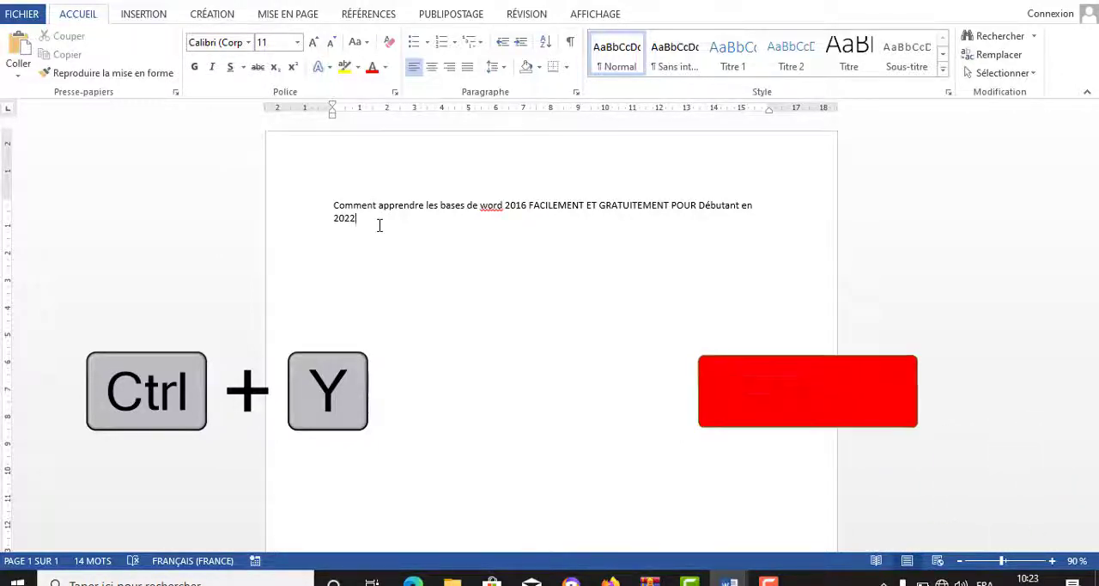
left_click(21, 14)
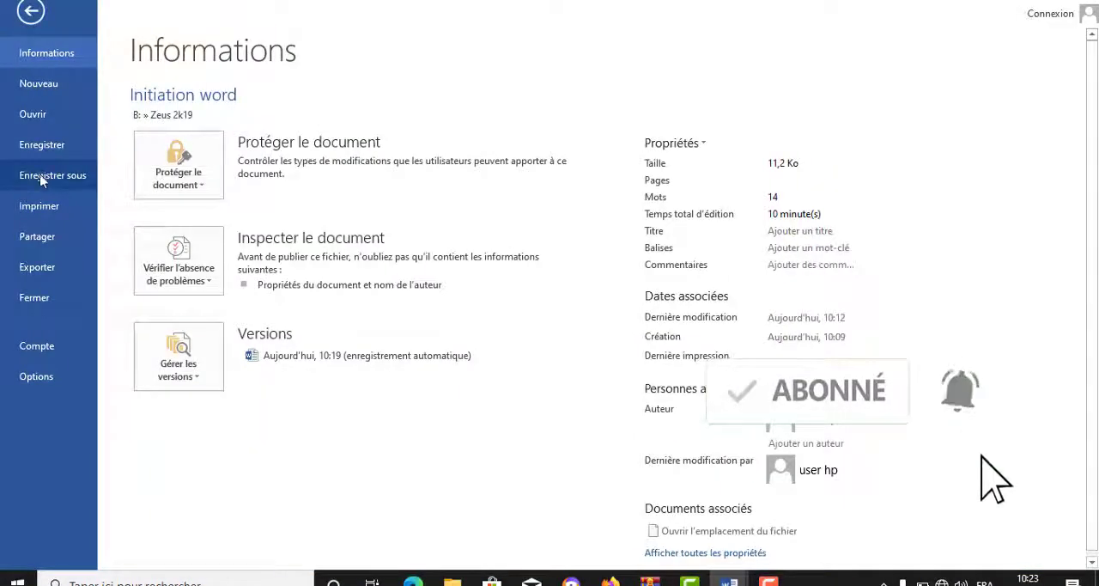
left_click(33, 18)
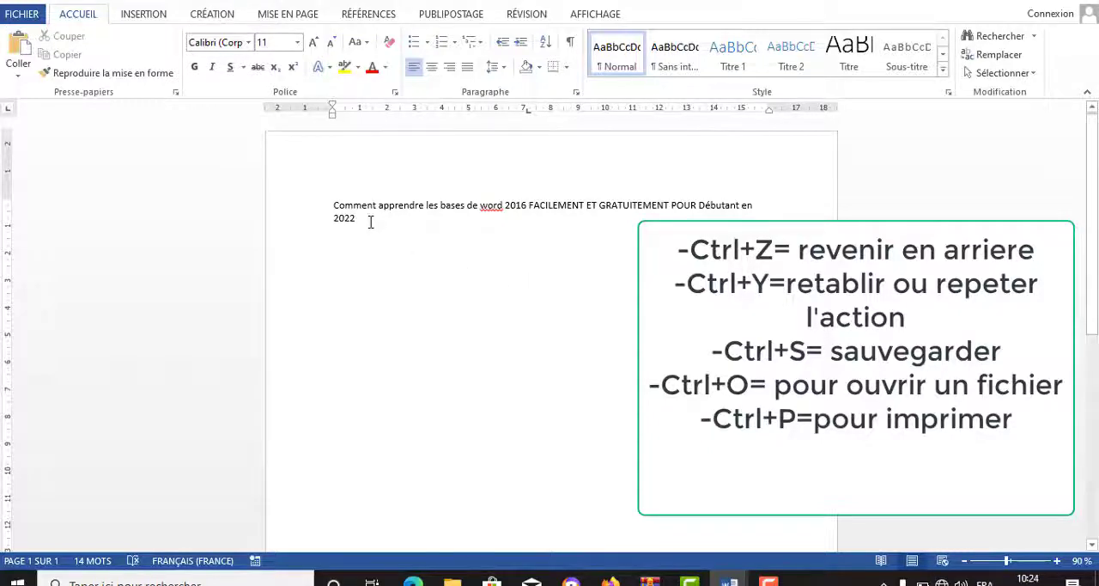
Step: Make "2022" at the end of the sentence bold and place the cursor in the empty area below it
left_click_drag(370, 220, 335, 222)
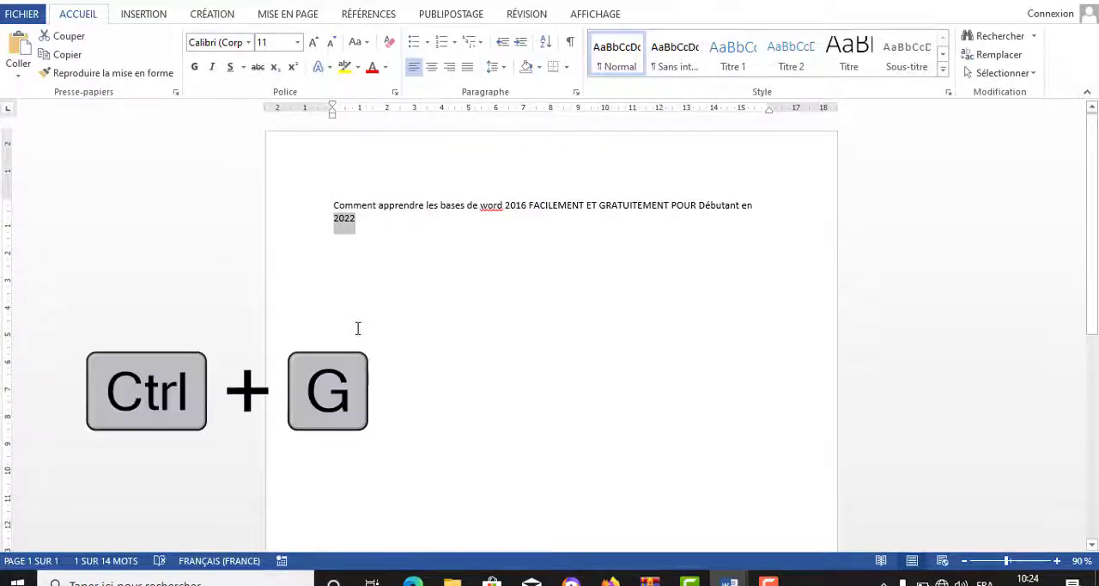
key("ctrl+g")
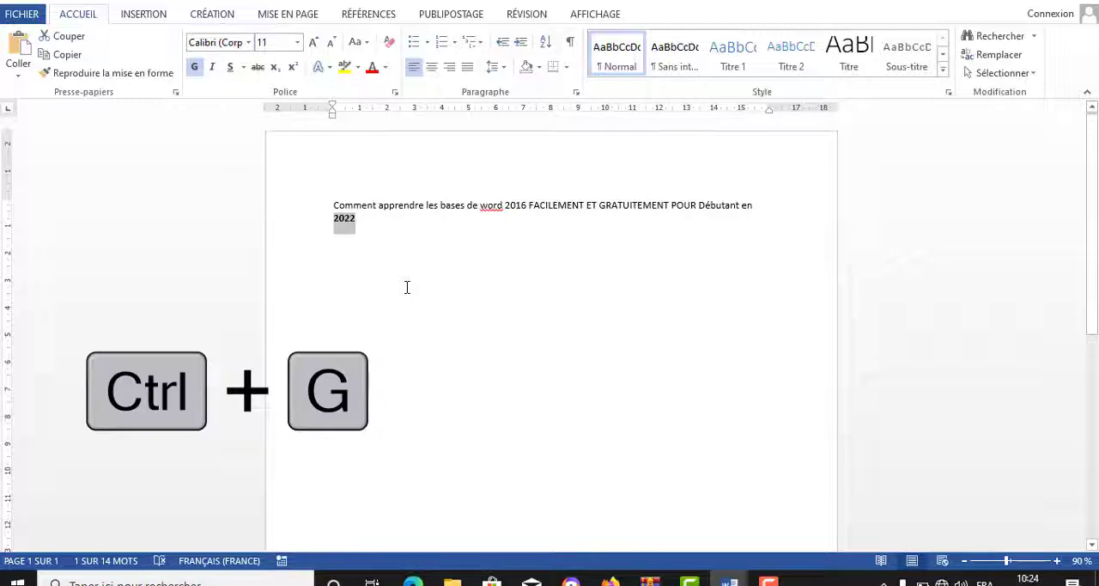
double_click(407, 287)
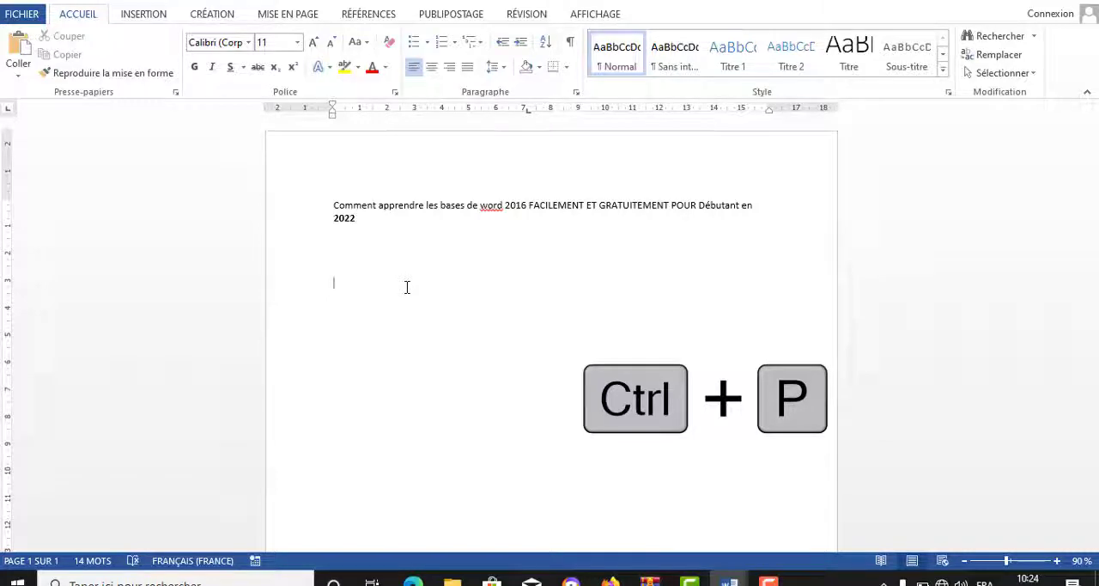
Step: Open the print settings and page preview for the document
key("ctrl+p")
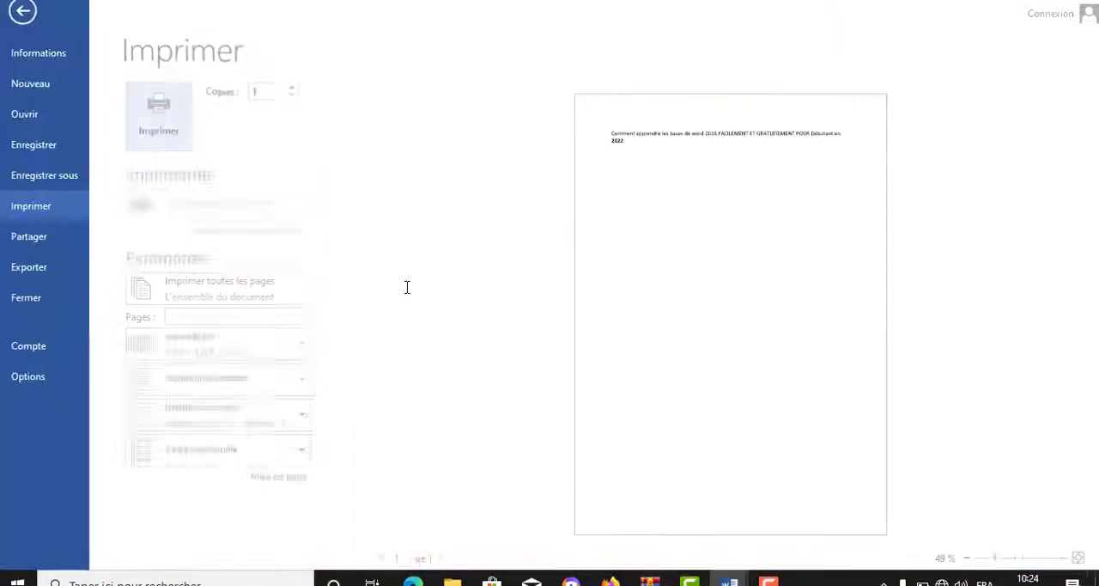